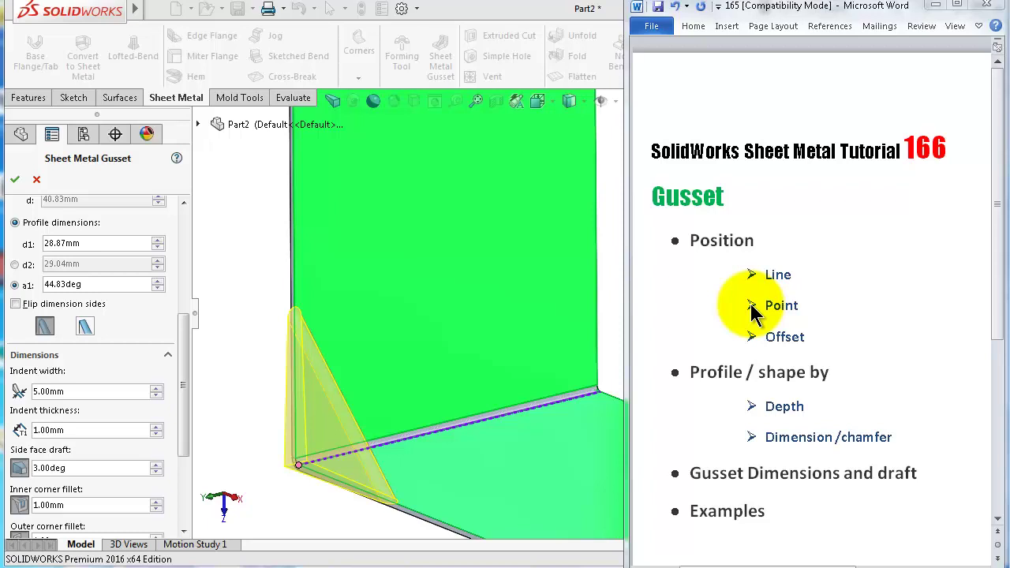
# - Switch to SOLIDWORKS, minimize the Part2 document and maximize the empty part 166
pyautogui.click(621, 322)
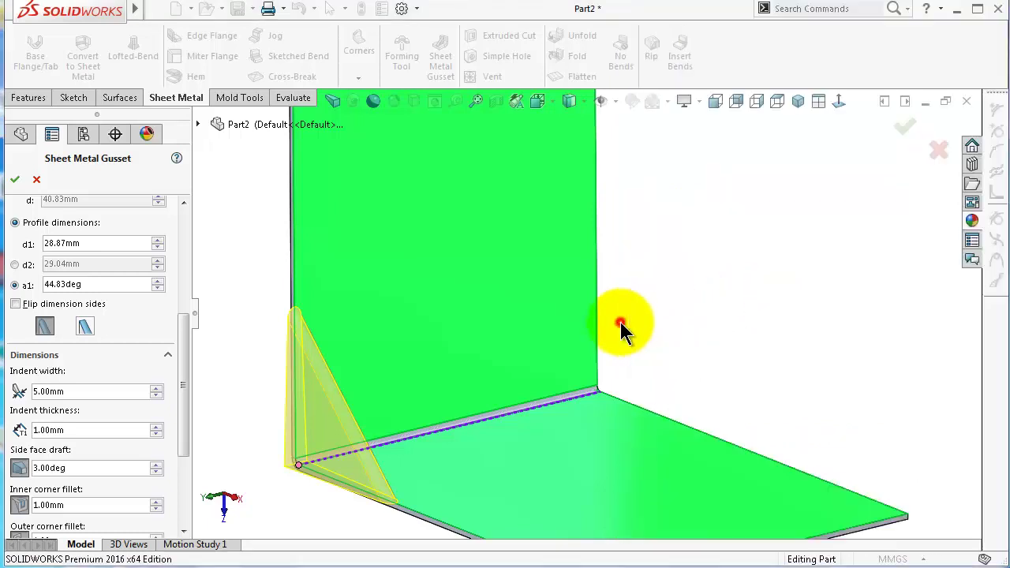
pyautogui.click(925, 101)
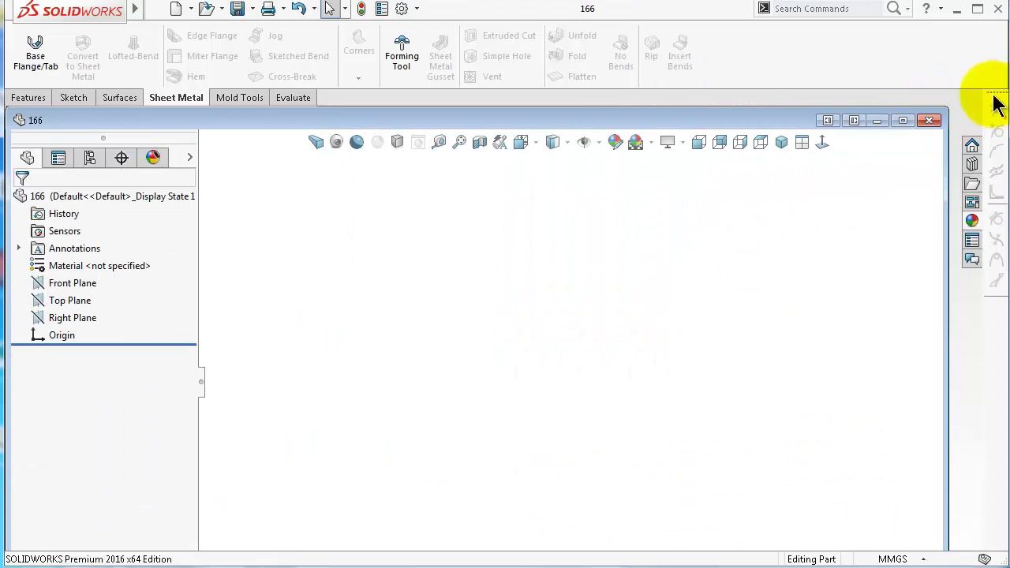
pyautogui.click(903, 121)
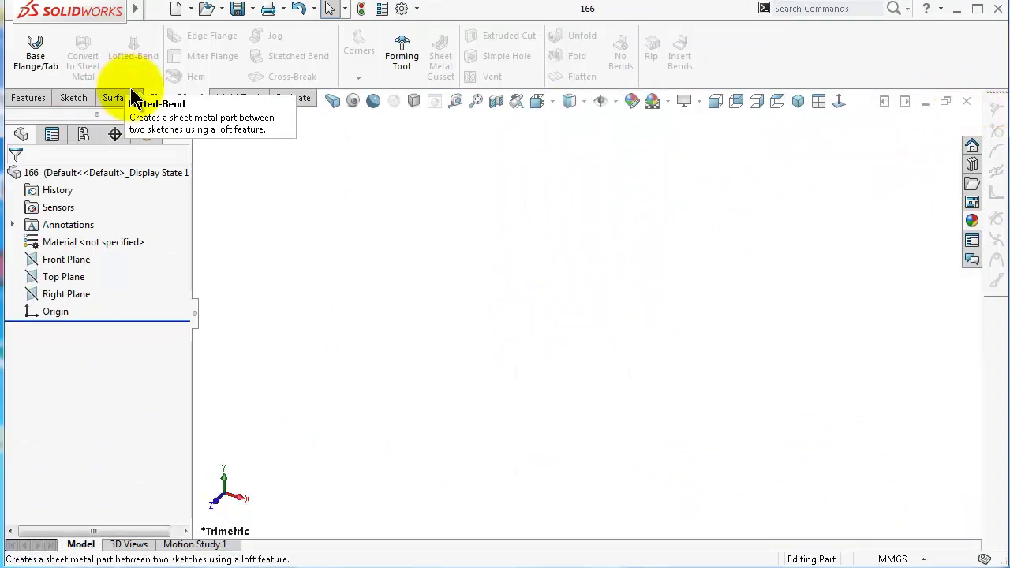
# - Sketch an L-shaped profile on the Front Plane with a vertical line about 76 mm long down to the origin and a horizontal line about 80 mm long
pyautogui.click(71, 259)
pyautogui.click(107, 235)
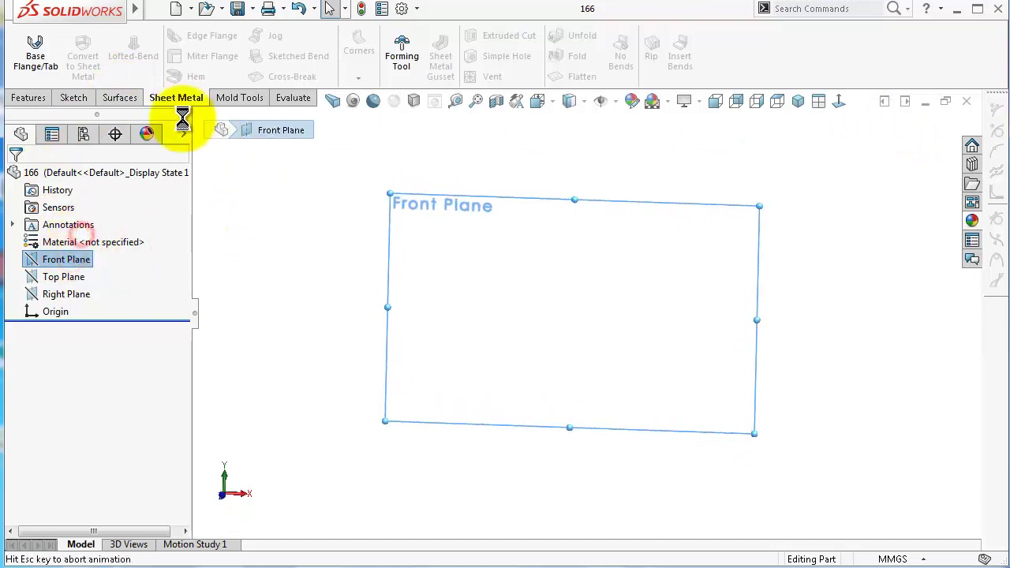
pyautogui.click(108, 36)
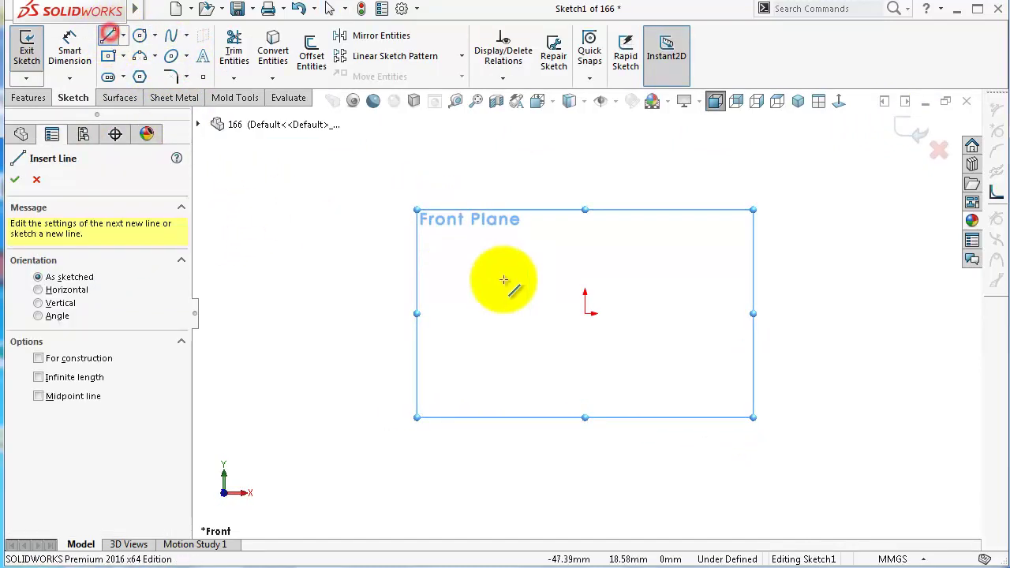
pyautogui.click(589, 171)
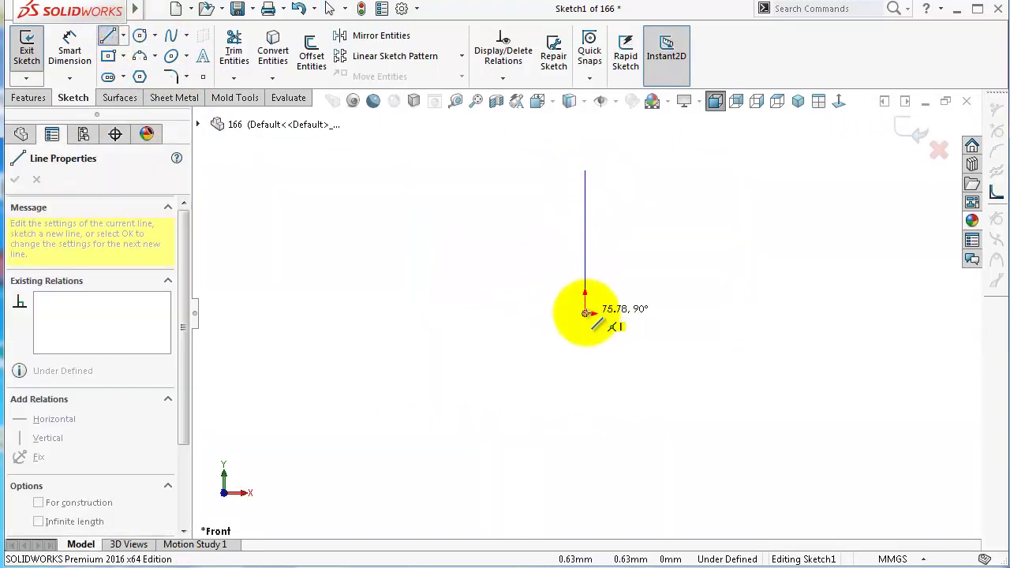
pyautogui.click(586, 314)
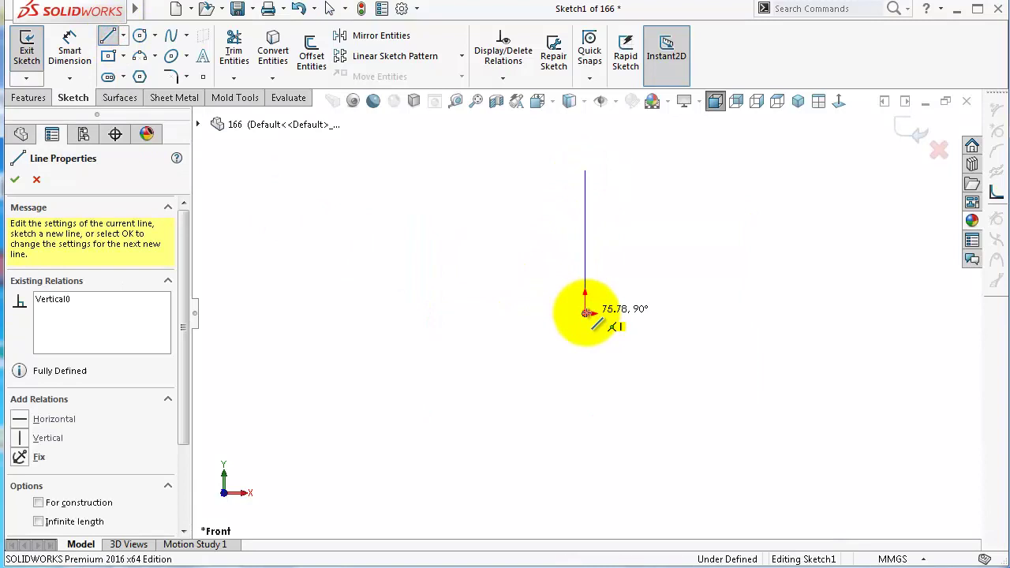
pyautogui.click(731, 313)
pyautogui.moveTo(729, 315); pyautogui.dragTo(724, 321, button='middle')
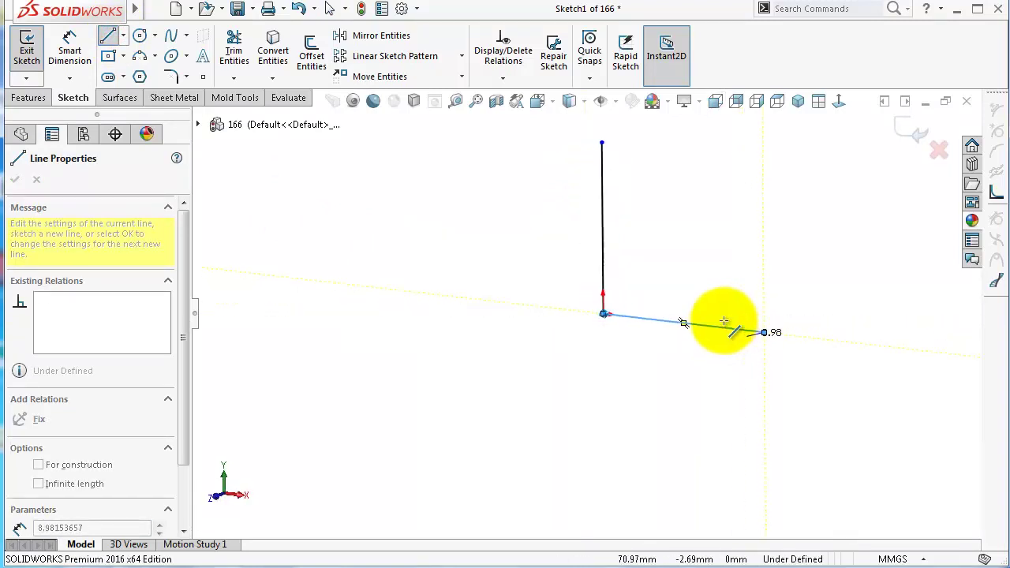
# - Dimension the profile's horizontal line to 100 mm and its vertical line to 120 mm
pyautogui.moveTo(584, 401); pyautogui.dragTo(586, 355, button='right')
pyautogui.click(724, 331)
pyautogui.click(717, 375)
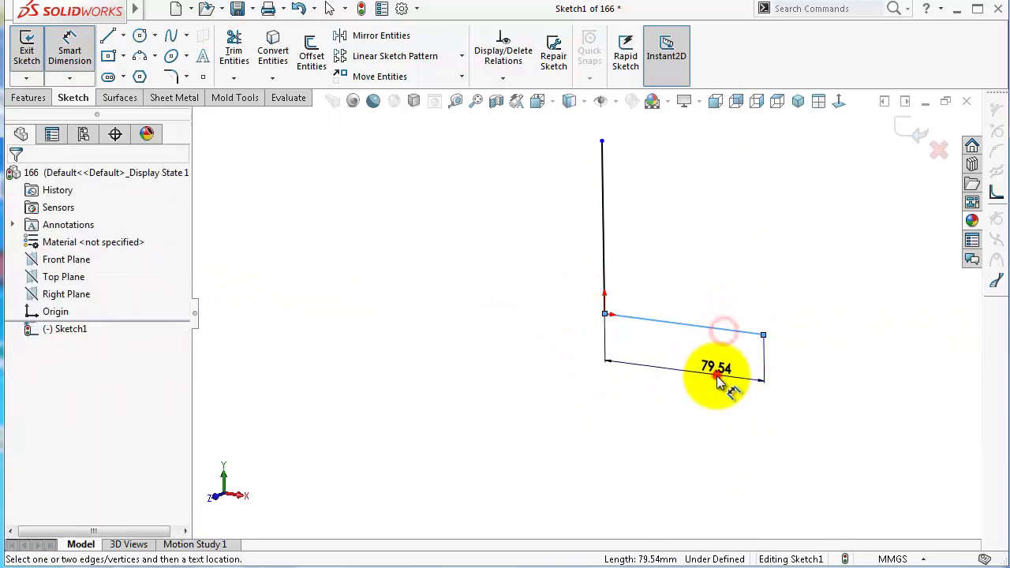
pyautogui.write('100')
pyautogui.press('Return')
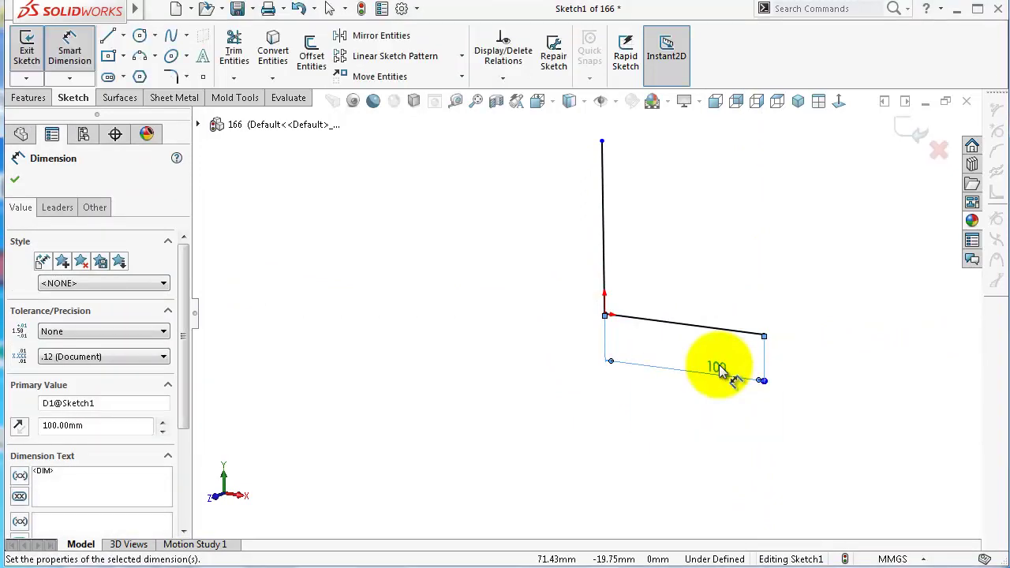
pyautogui.click(603, 180)
pyautogui.click(520, 178)
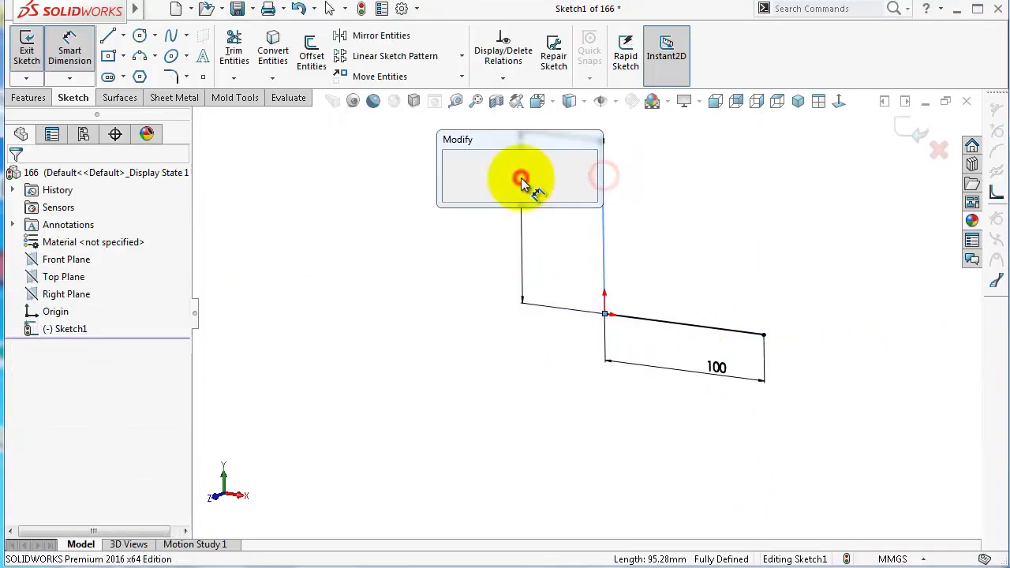
pyautogui.write('120')
pyautogui.press('Return')
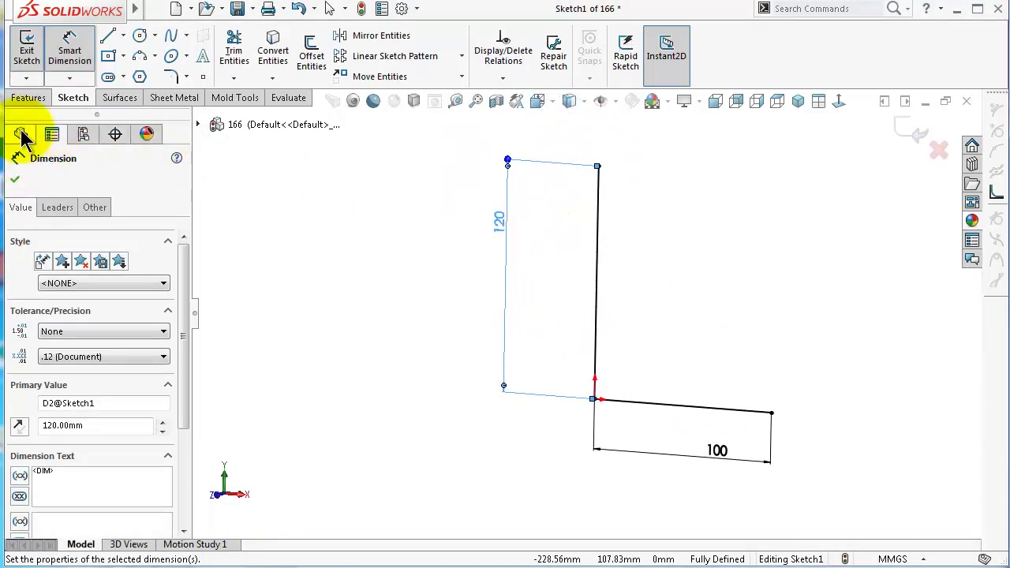
# - Create a sheet metal Base Flange from the L-shaped sketch with a blind depth of 50 mm
pyautogui.click(175, 97)
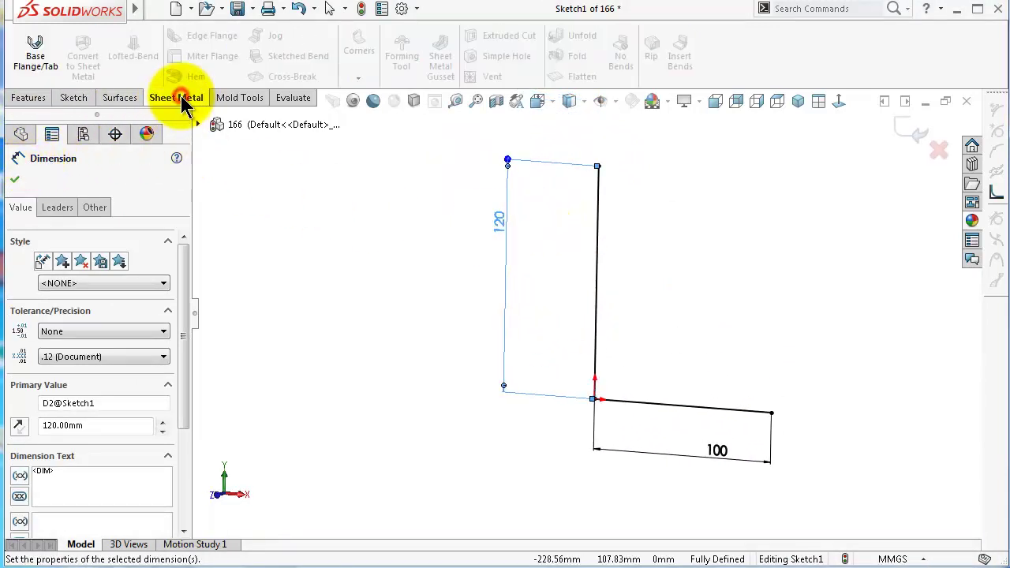
pyautogui.click(34, 54)
pyautogui.moveTo(590, 313); pyautogui.dragTo(596, 308, button='middle')
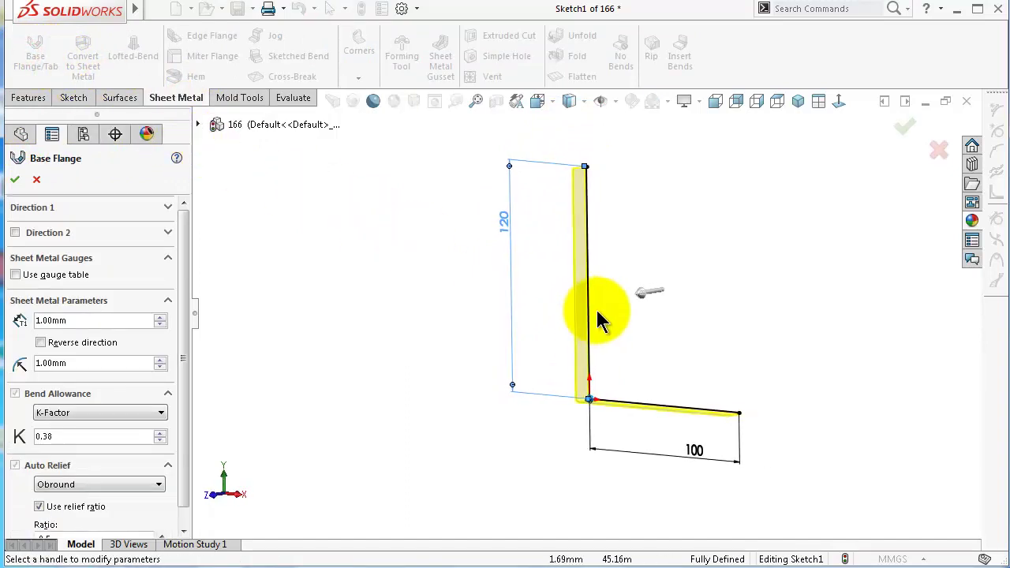
pyautogui.click(168, 207)
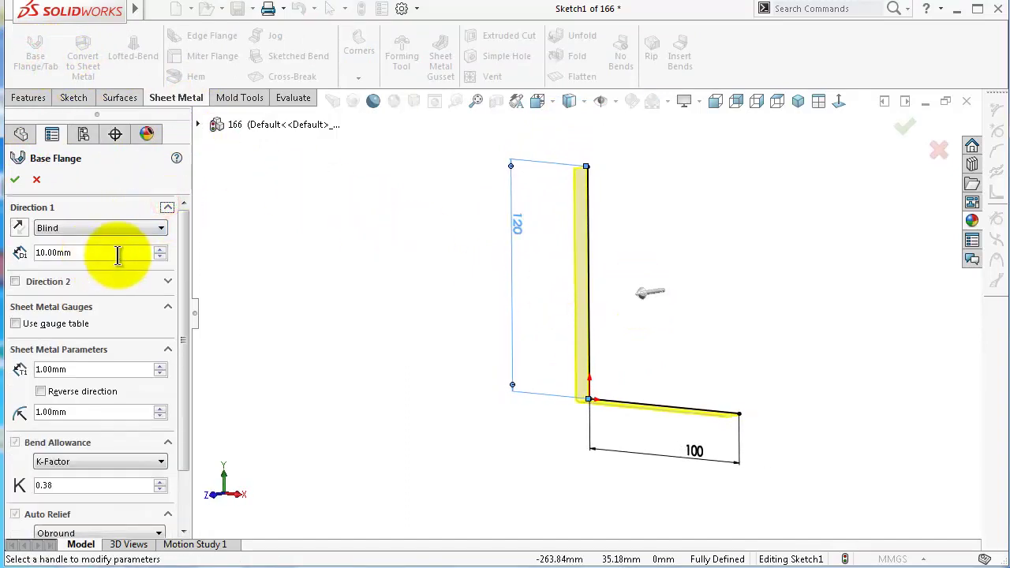
pyautogui.moveTo(115, 253); pyautogui.dragTo(20, 251)
pyautogui.write('30')
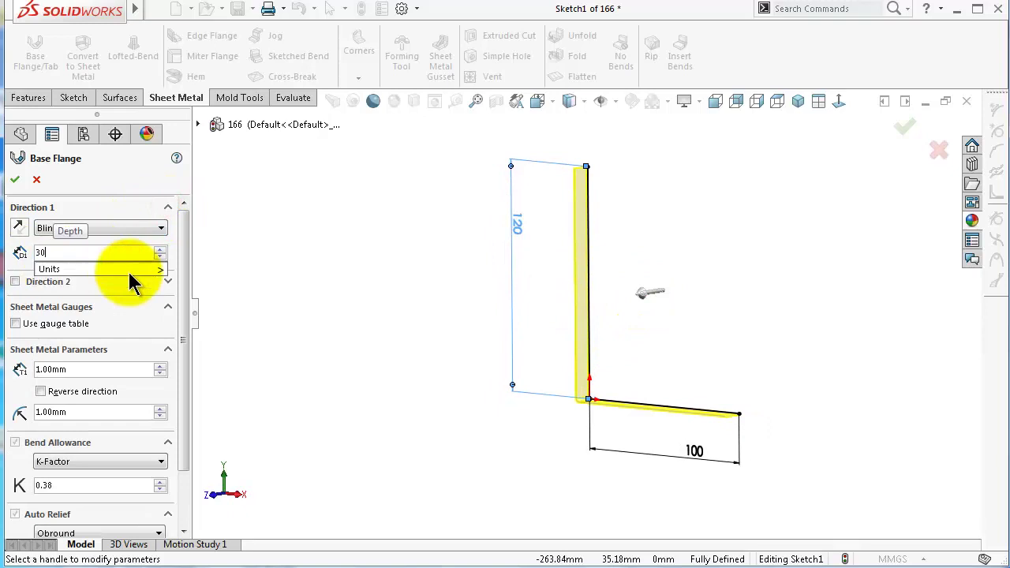
pyautogui.press('BackSpace')
pyautogui.press('BackSpace')
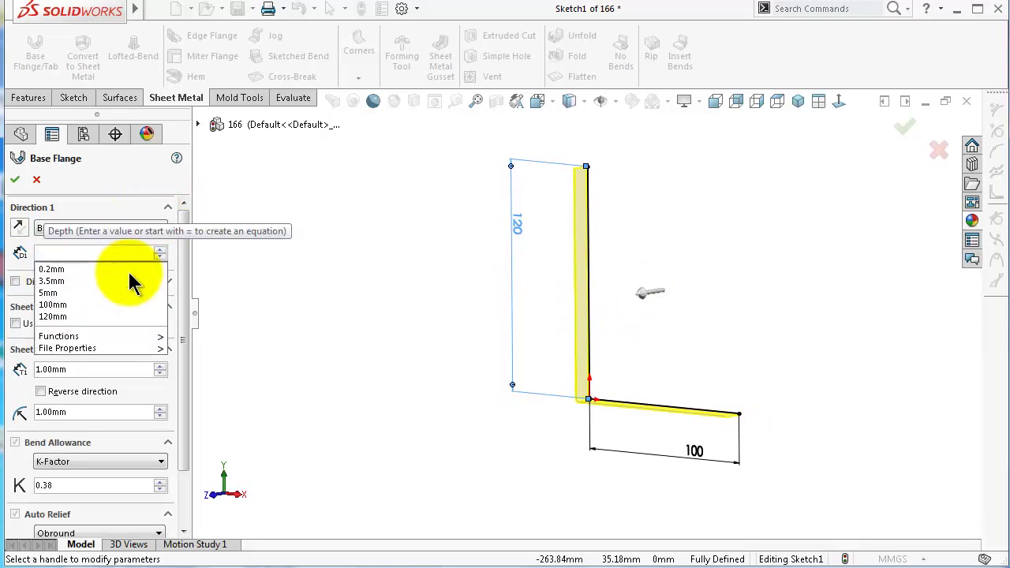
pyautogui.write('50')
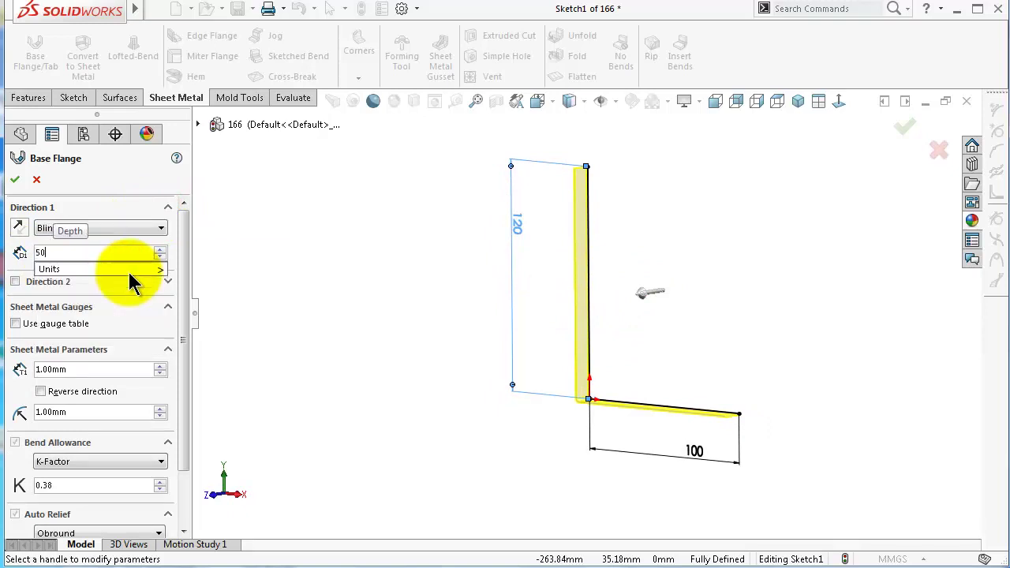
pyautogui.press('Return')
pyautogui.click(17, 180)
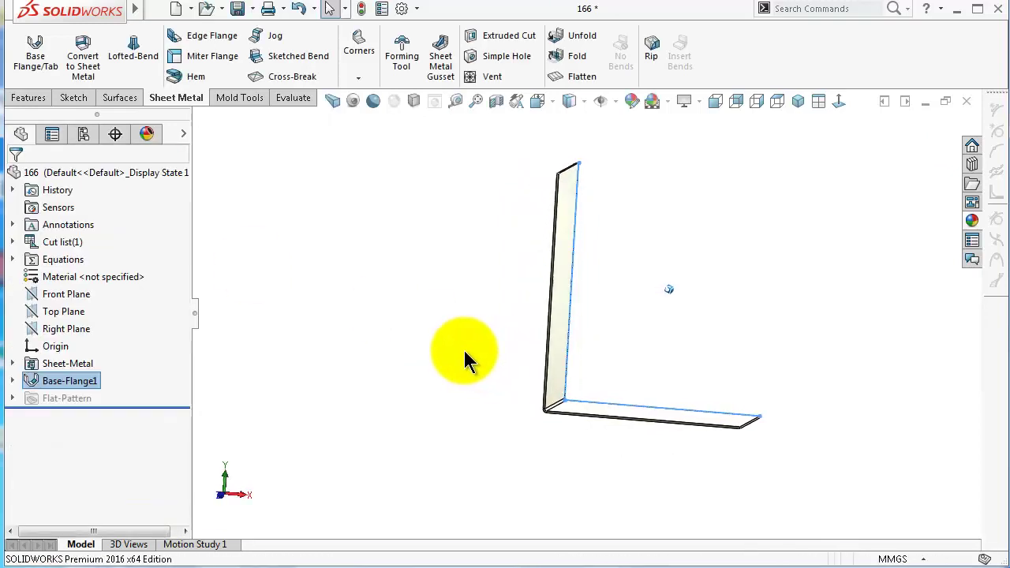
# - Review the bend parameters, bend allowance and auto relief settings of the part's Sheet-Metal feature
pyautogui.click(83, 367)
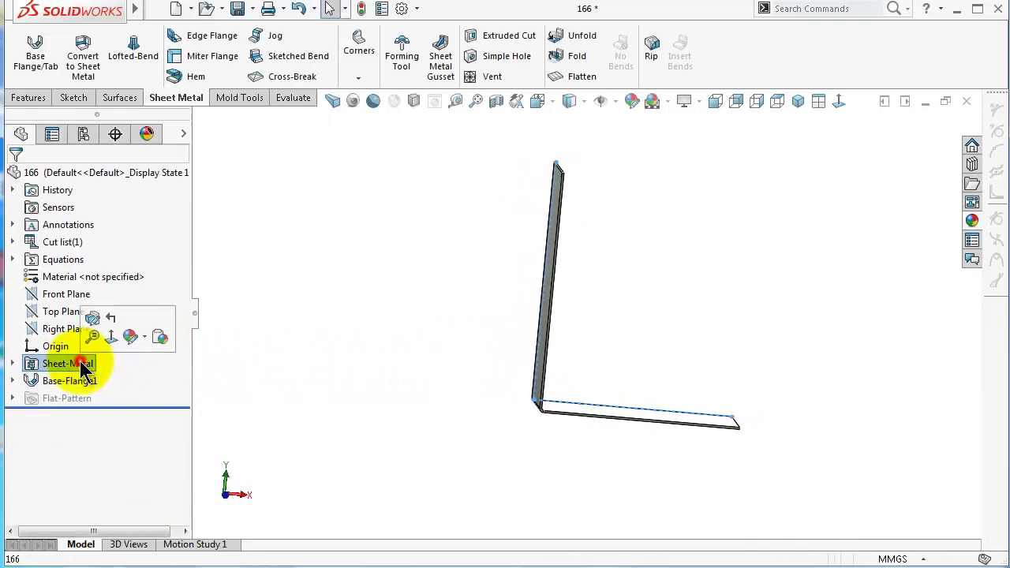
pyautogui.click(93, 317)
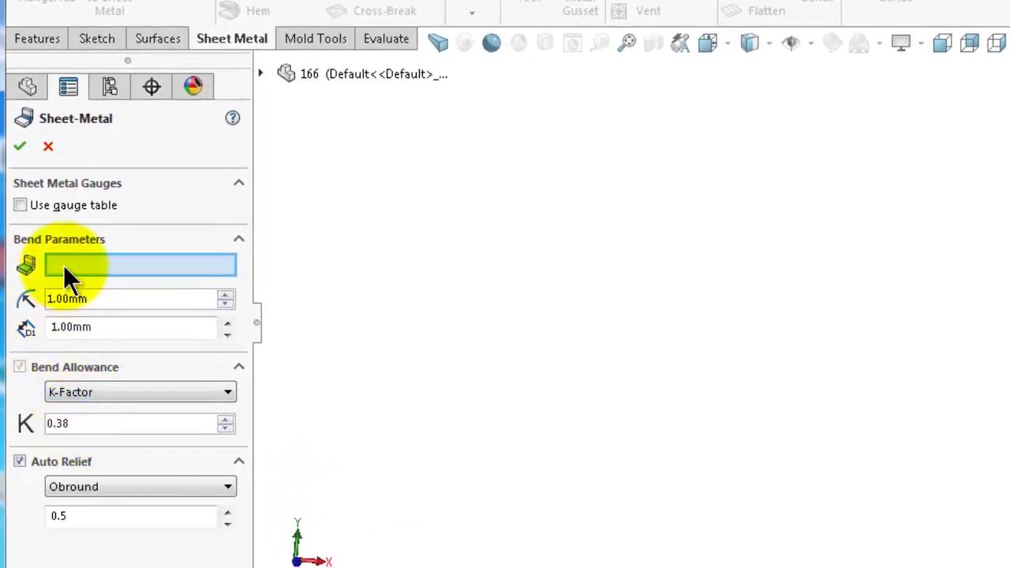
pyautogui.click(21, 147)
# - Start a Sheet Metal Gusset using the inner faces of the vertical and horizontal flanges as supporting faces
pyautogui.moveTo(560, 341)
pyautogui.mouseDown(button='middle')
pyautogui.moveTo(550, 336)
pyautogui.moveTo(561, 339)
pyautogui.mouseUp(button='middle')
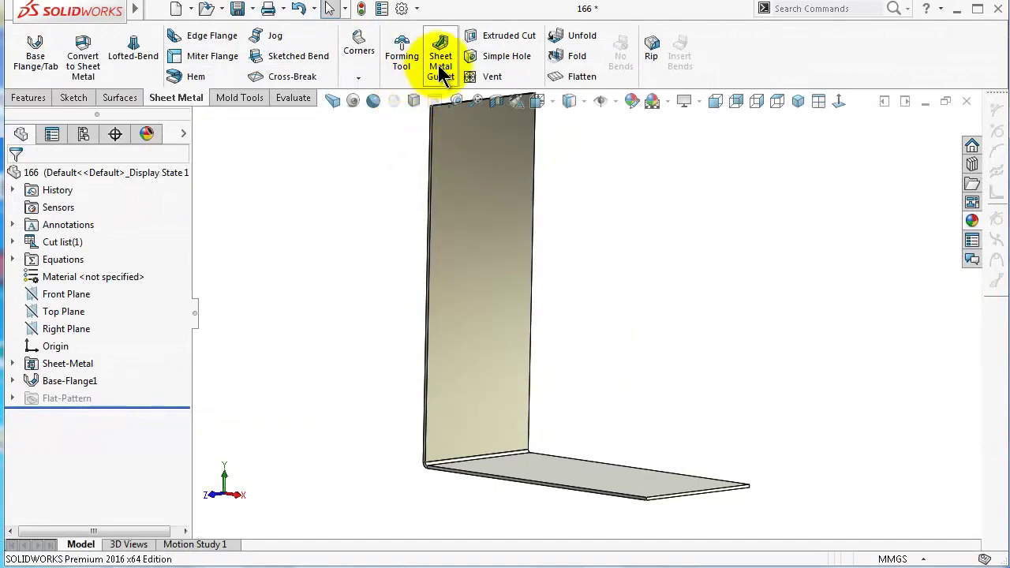
pyautogui.click(440, 67)
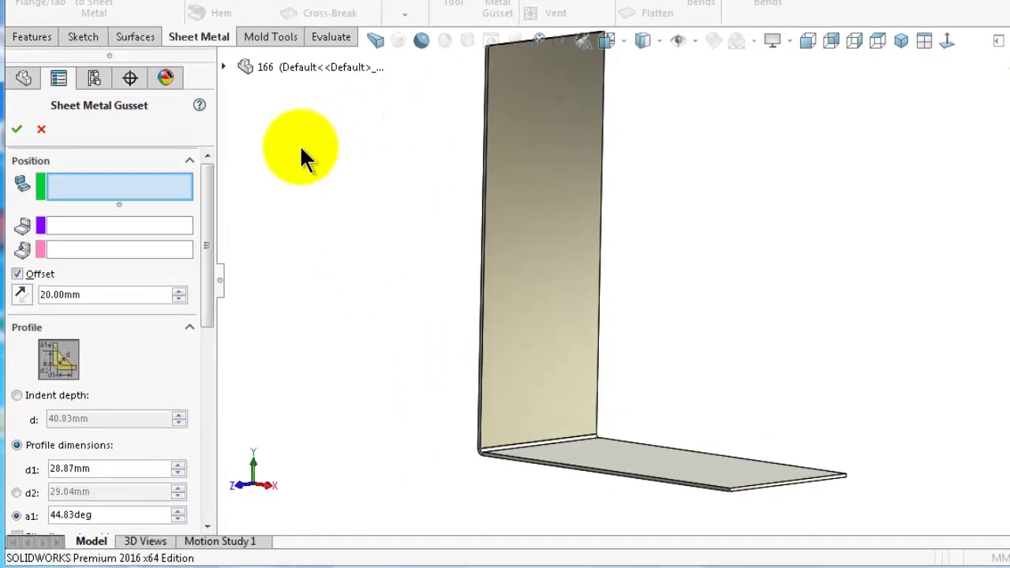
pyautogui.moveTo(203, 177); pyautogui.dragTo(203, 275)
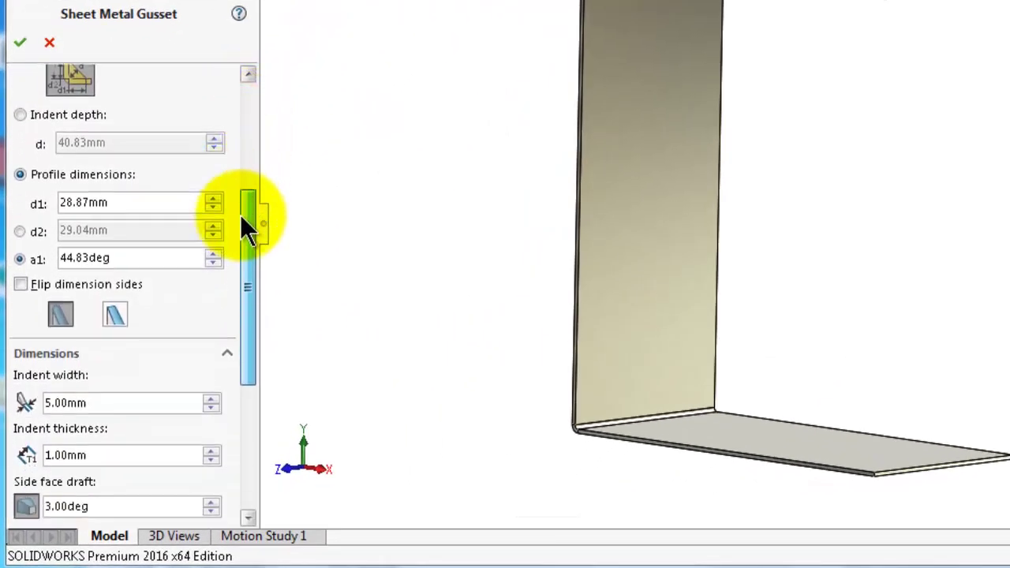
pyautogui.moveTo(246, 225); pyautogui.dragTo(251, 86)
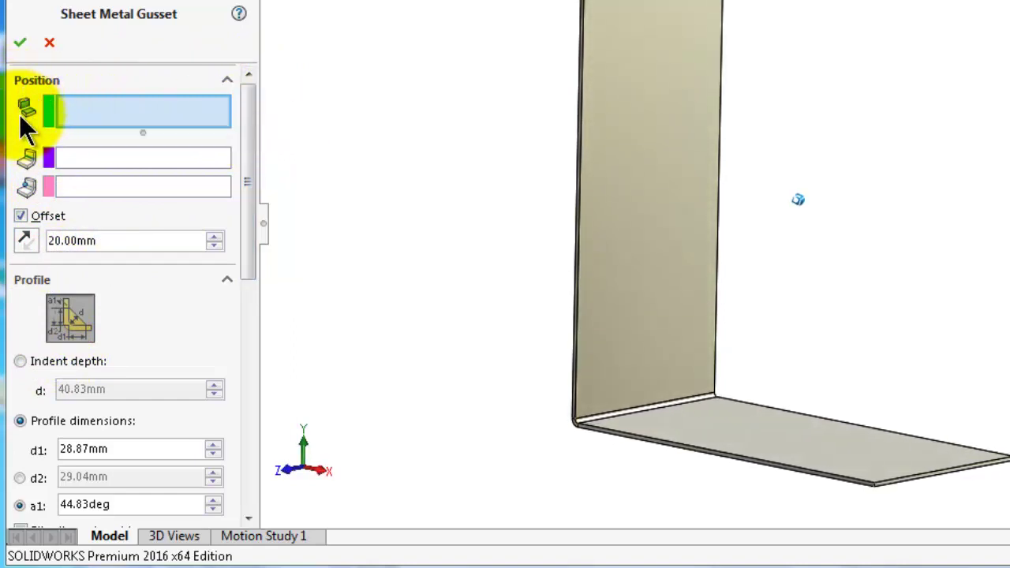
pyautogui.click(663, 253)
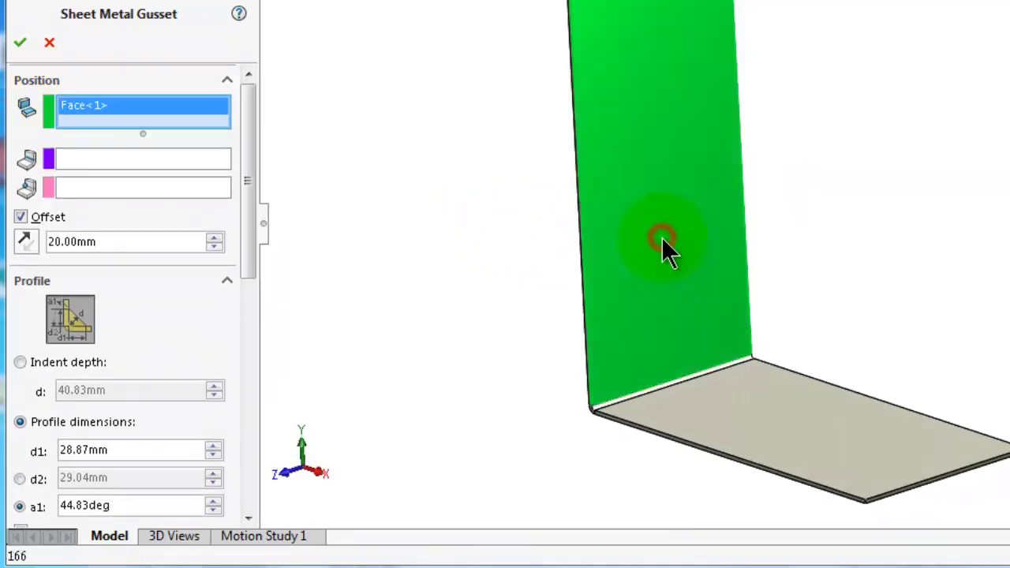
pyautogui.click(781, 438)
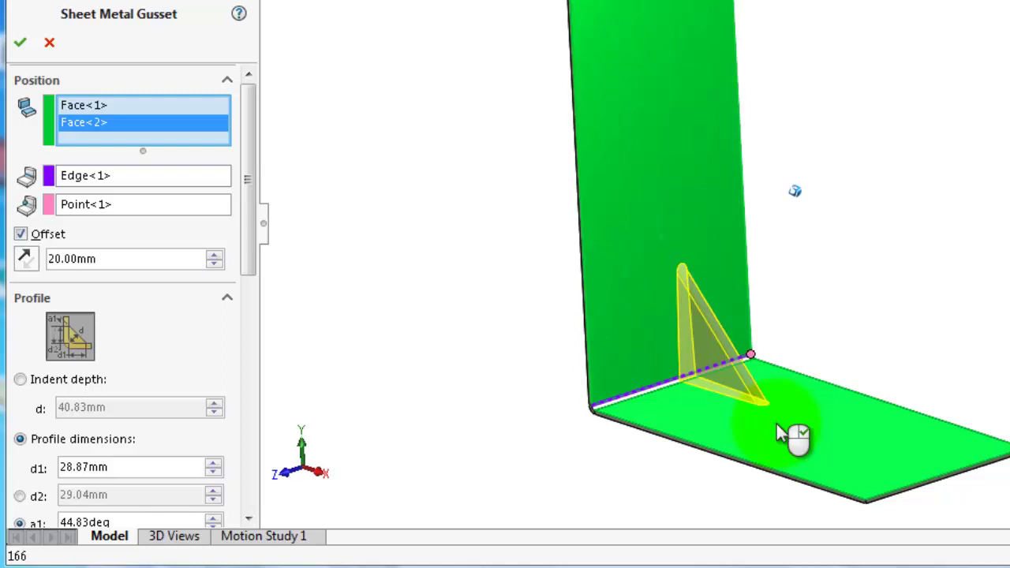
# - Examine the gusset preview's reference edge, reference point and offset position along the bend
pyautogui.moveTo(778, 433); pyautogui.dragTo(461, 250, button='middle')
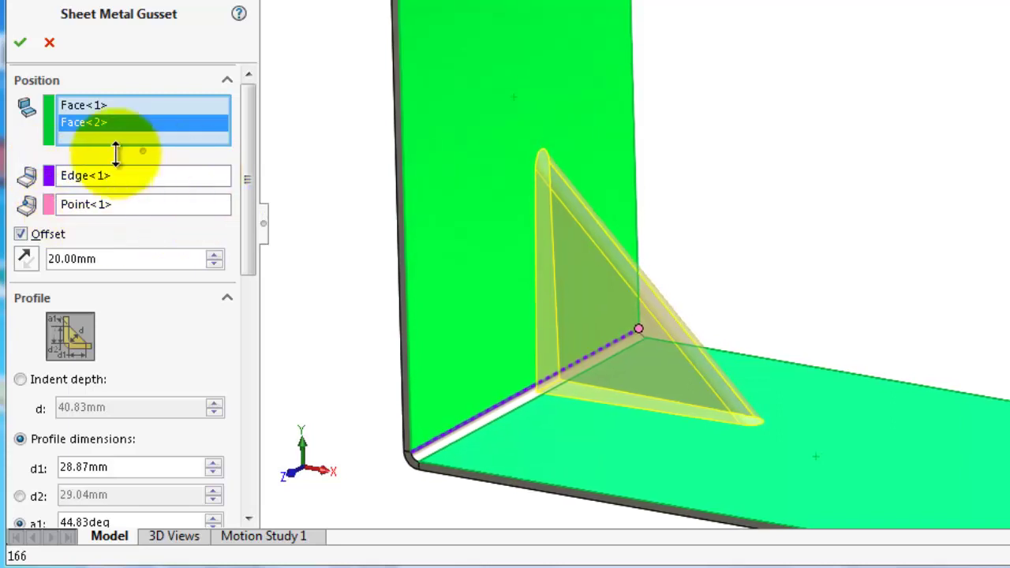
pyautogui.click(121, 203)
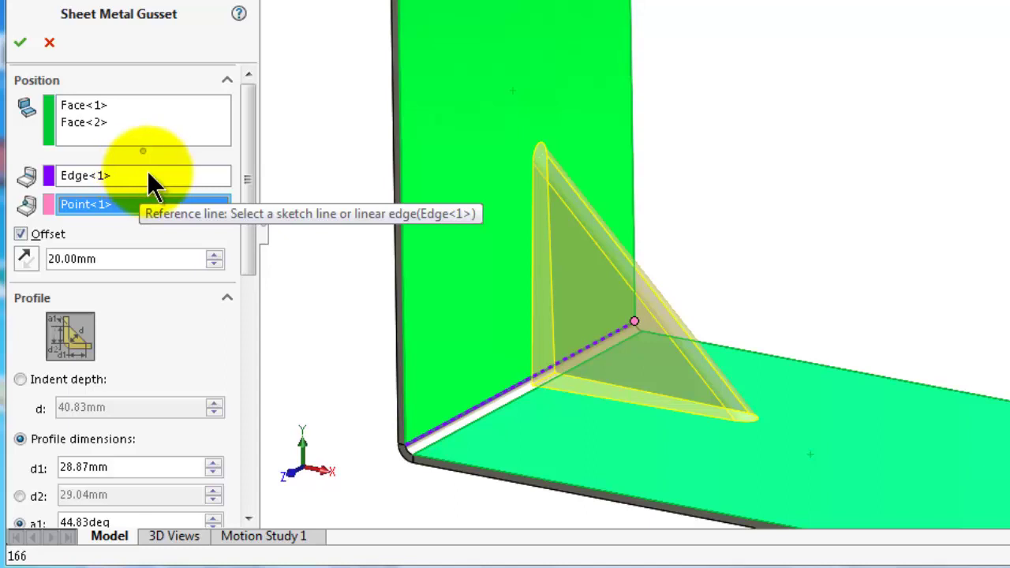
pyautogui.click(155, 180)
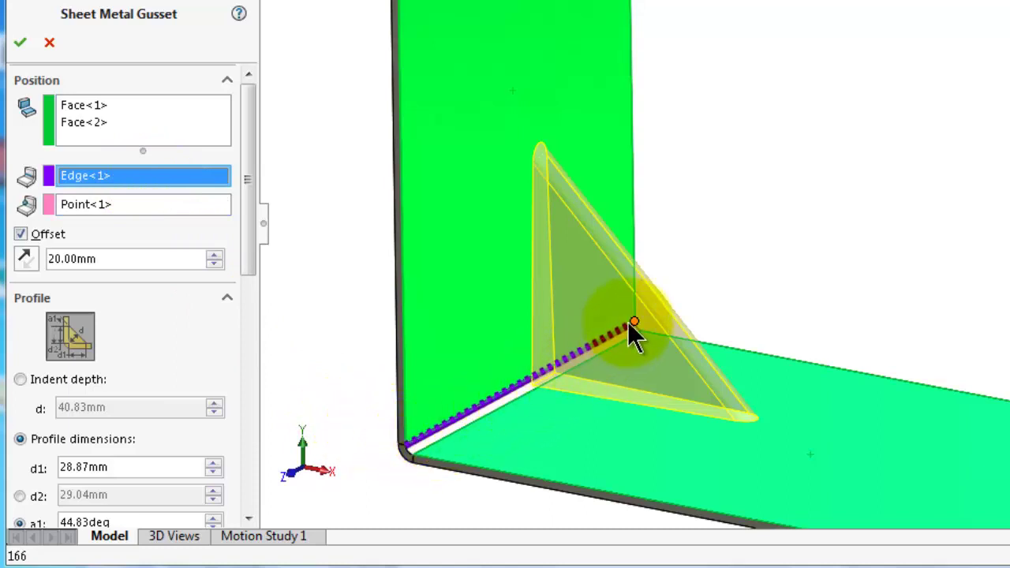
pyautogui.click(124, 201)
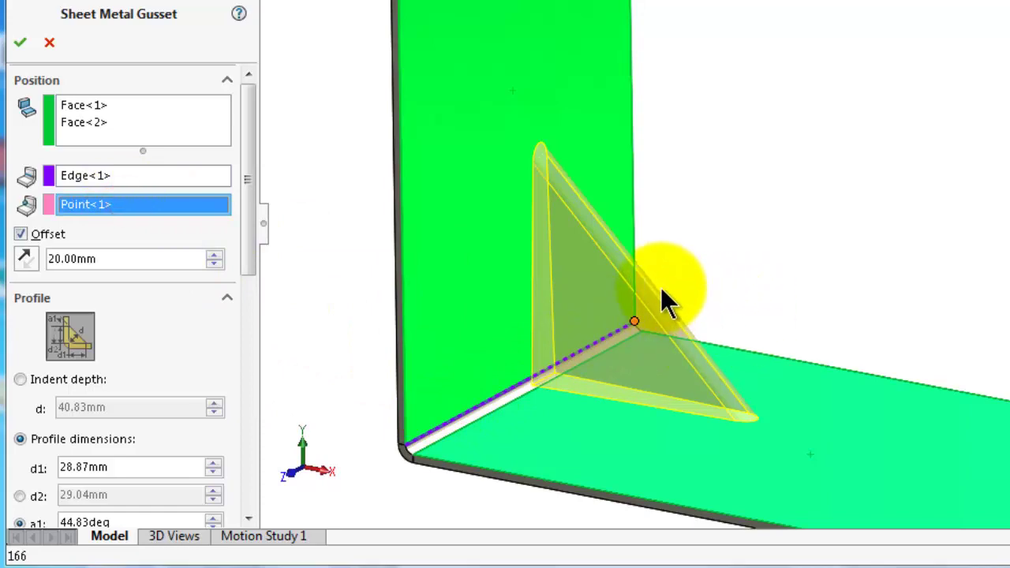
pyautogui.moveTo(648, 303); pyautogui.dragTo(943, 396, button='middle')
pyautogui.scroll(-4, 943, 396)
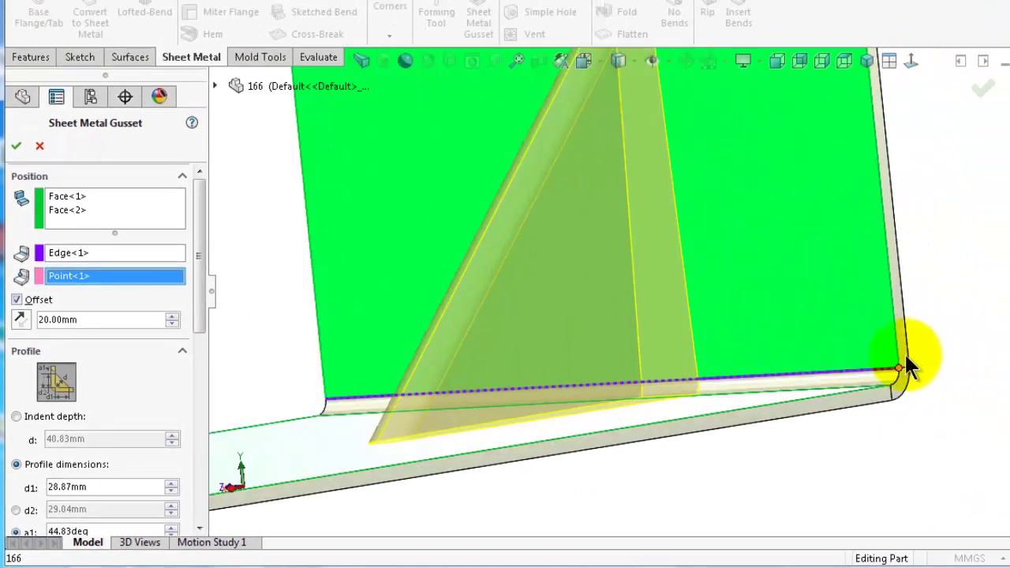
pyautogui.scroll(-2, 906, 357)
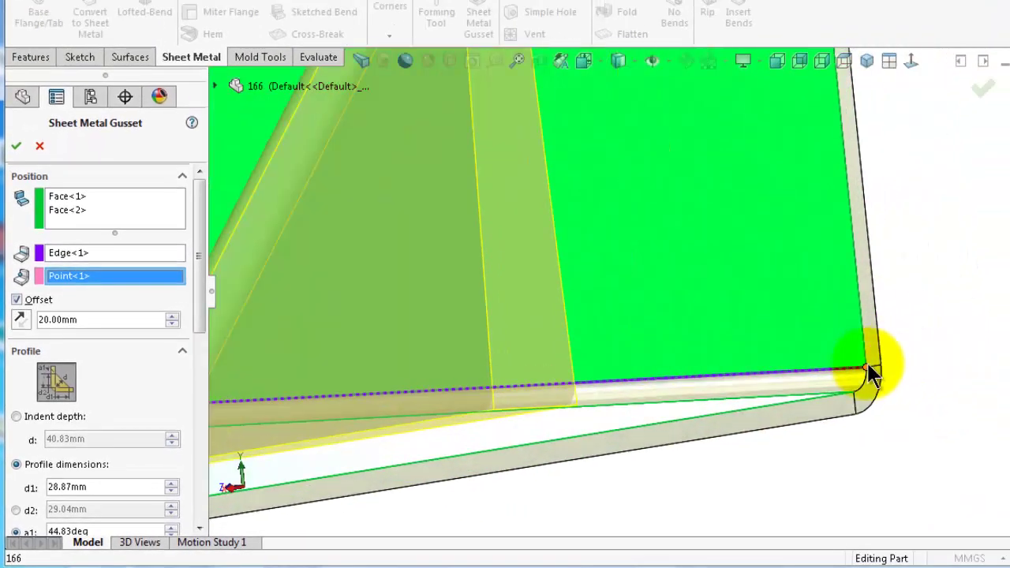
pyautogui.moveTo(868, 365)
pyautogui.mouseDown(button='middle')
pyautogui.moveTo(874, 383)
pyautogui.moveTo(505, 293)
pyautogui.moveTo(170, 298)
pyautogui.mouseUp(button='middle')
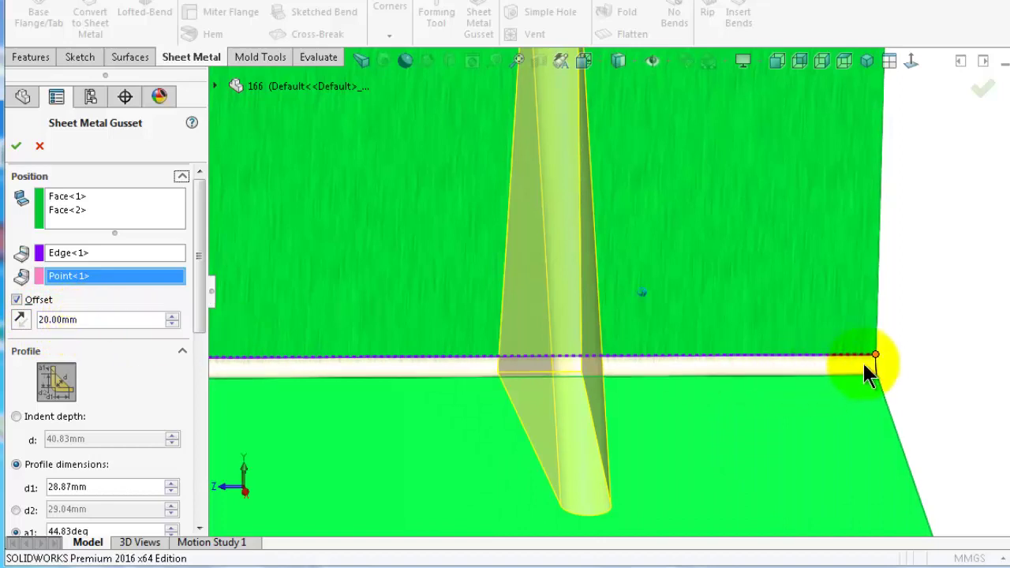
pyautogui.moveTo(571, 343); pyautogui.dragTo(557, 340, button='middle')
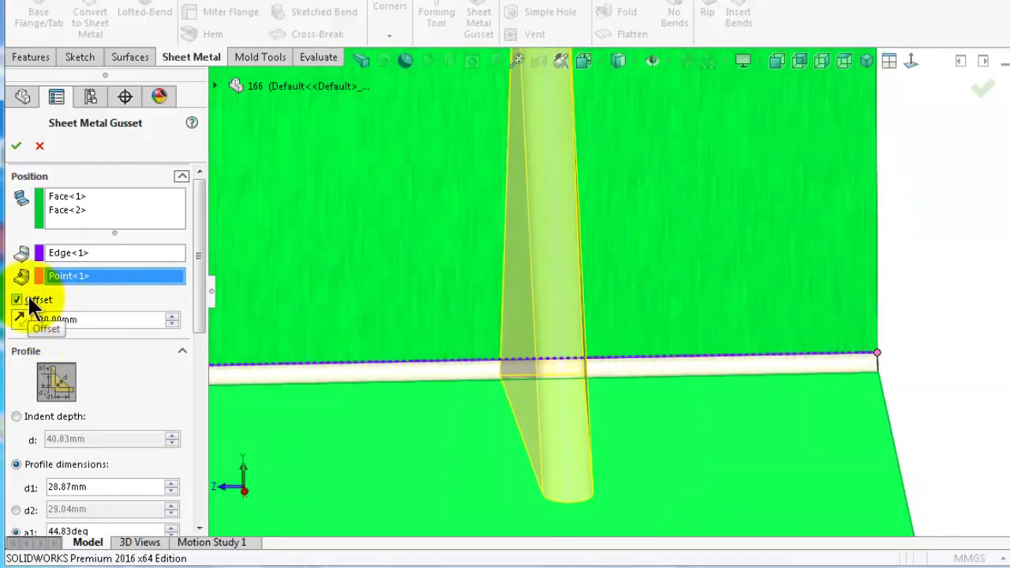
# - Try to create the gusset without an offset from its reference point, and turn the offset back on
pyautogui.click(29, 304)
pyautogui.moveTo(661, 355); pyautogui.dragTo(727, 354, button='middle')
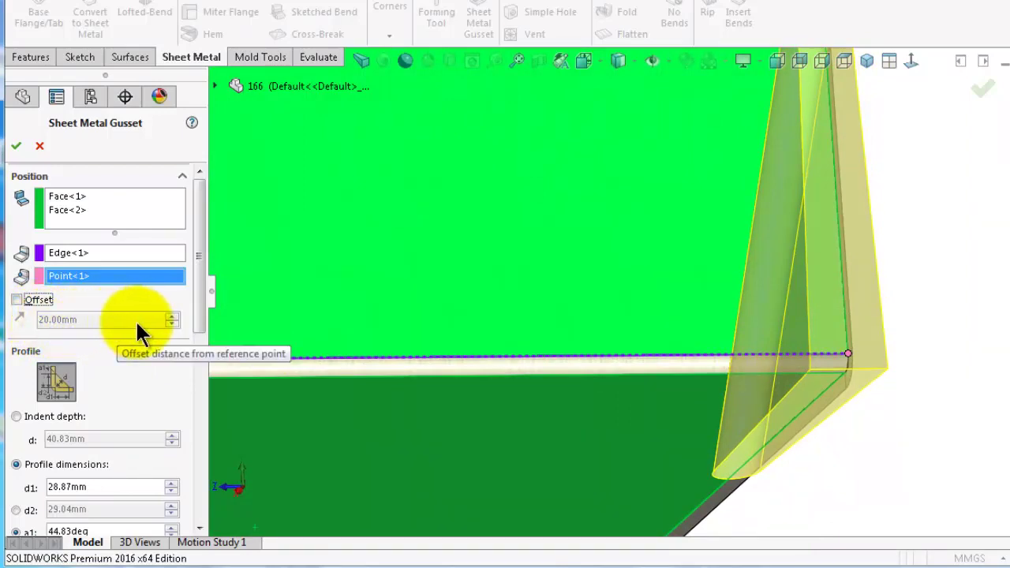
pyautogui.moveTo(237, 348); pyautogui.dragTo(738, 254, button='middle')
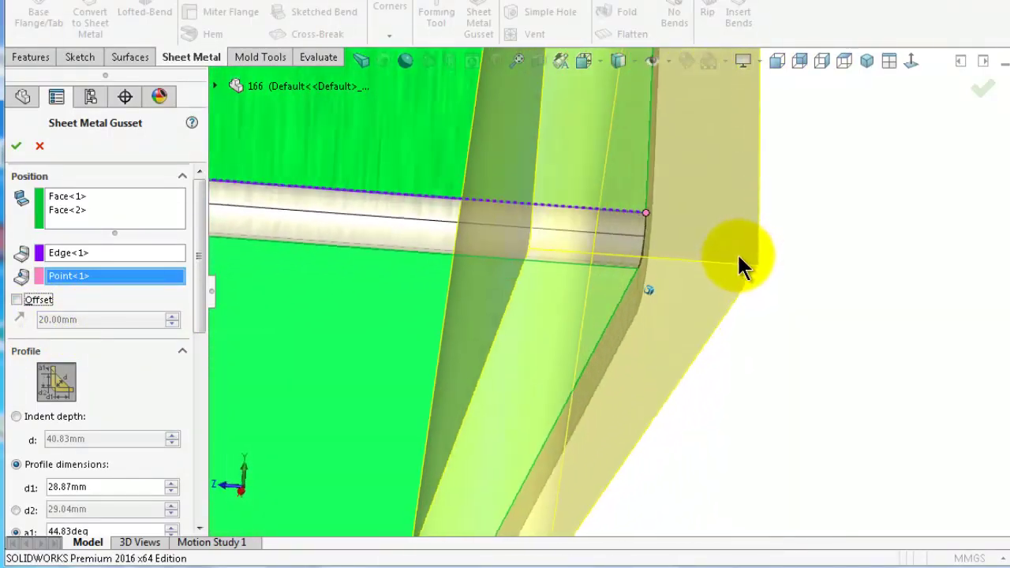
pyautogui.click(983, 87)
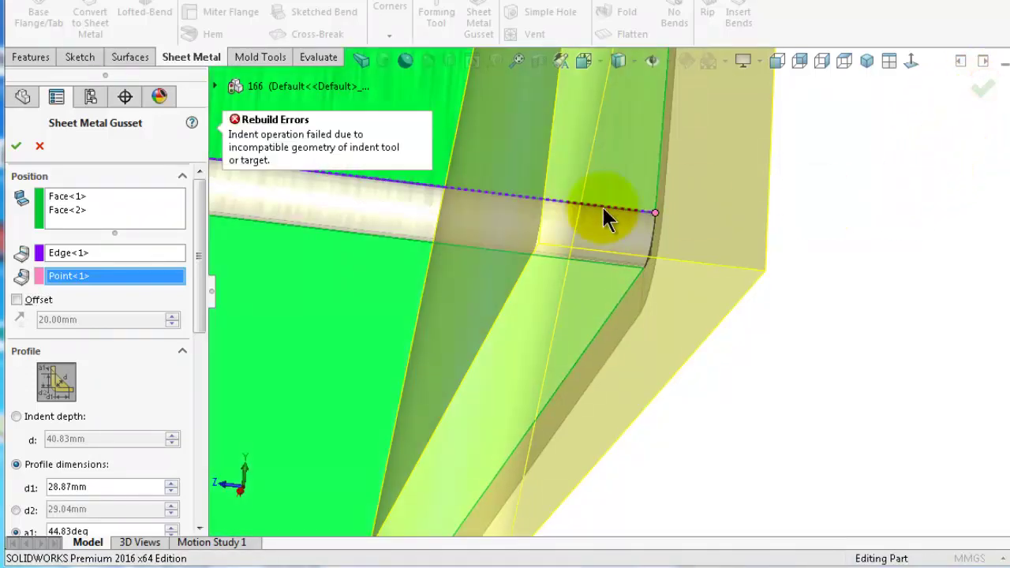
pyautogui.moveTo(491, 300); pyautogui.dragTo(579, 287, button='middle')
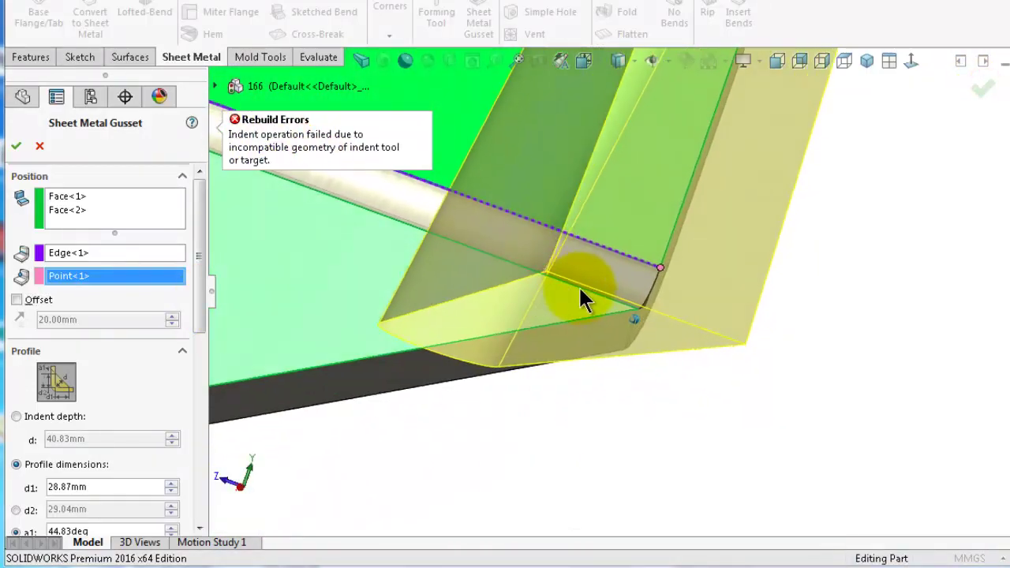
pyautogui.click(17, 300)
# - Set the gusset's offset distance from the reference point at the end of the bend to 25 mm
pyautogui.scroll(6, 568, 341)
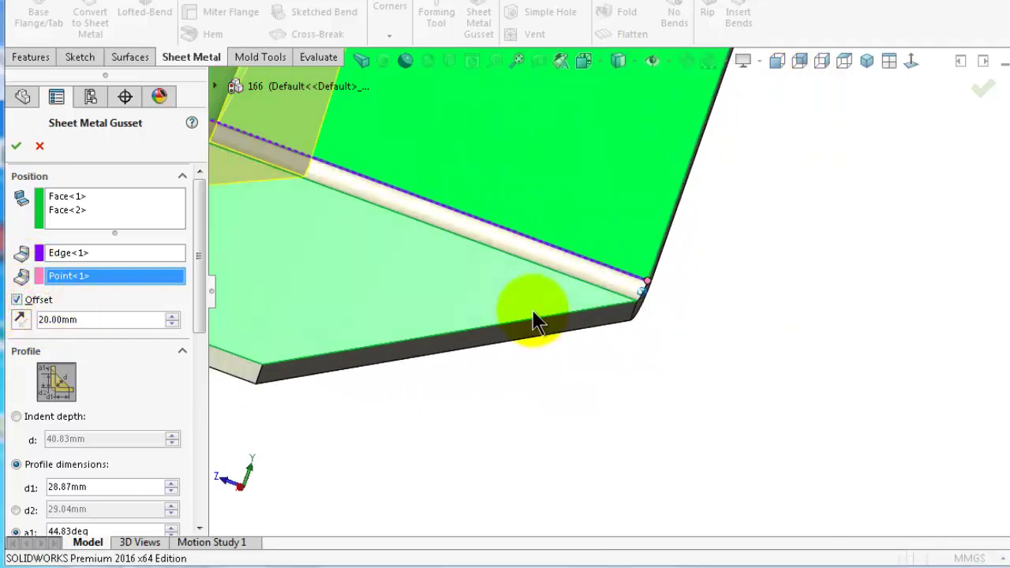
pyautogui.moveTo(535, 313); pyautogui.dragTo(505, 307, button='middle')
pyautogui.scroll(2, 505, 307)
pyautogui.moveTo(453, 278); pyautogui.dragTo(385, 210, button='middle')
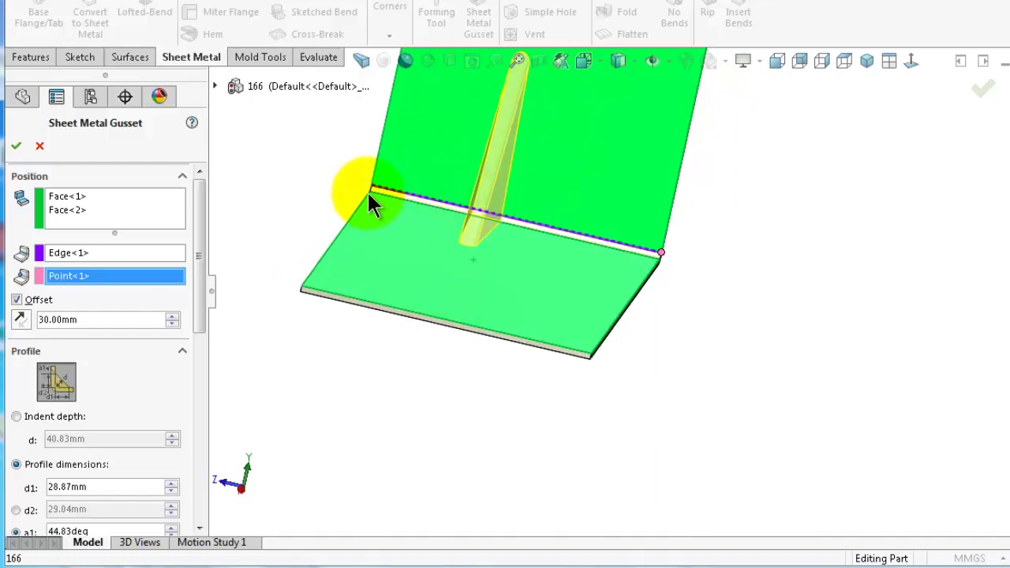
pyautogui.moveTo(580, 298)
pyautogui.mouseDown(button='middle')
pyautogui.moveTo(595, 303)
pyautogui.moveTo(588, 316)
pyautogui.mouseUp(button='middle')
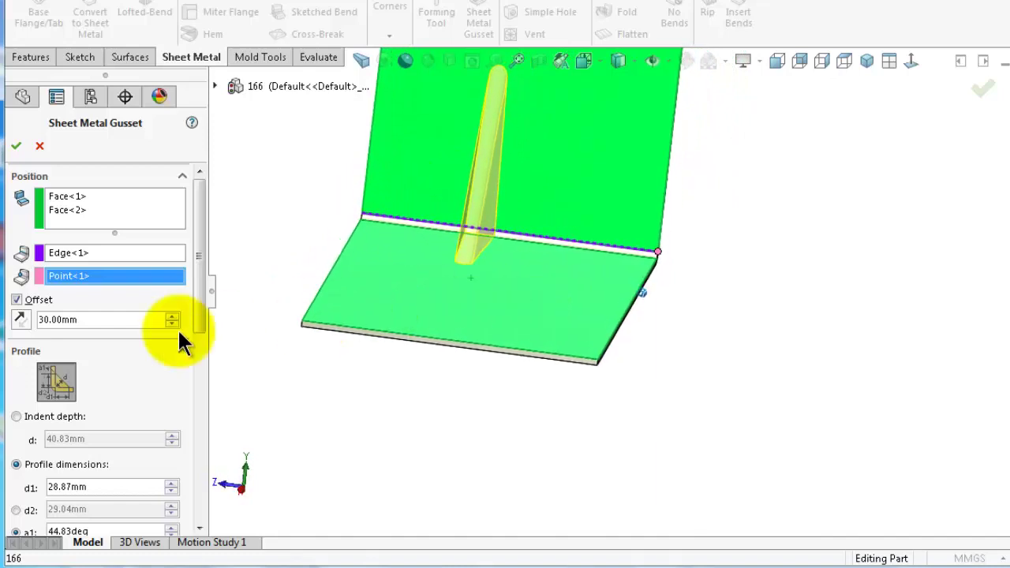
pyautogui.click(118, 321)
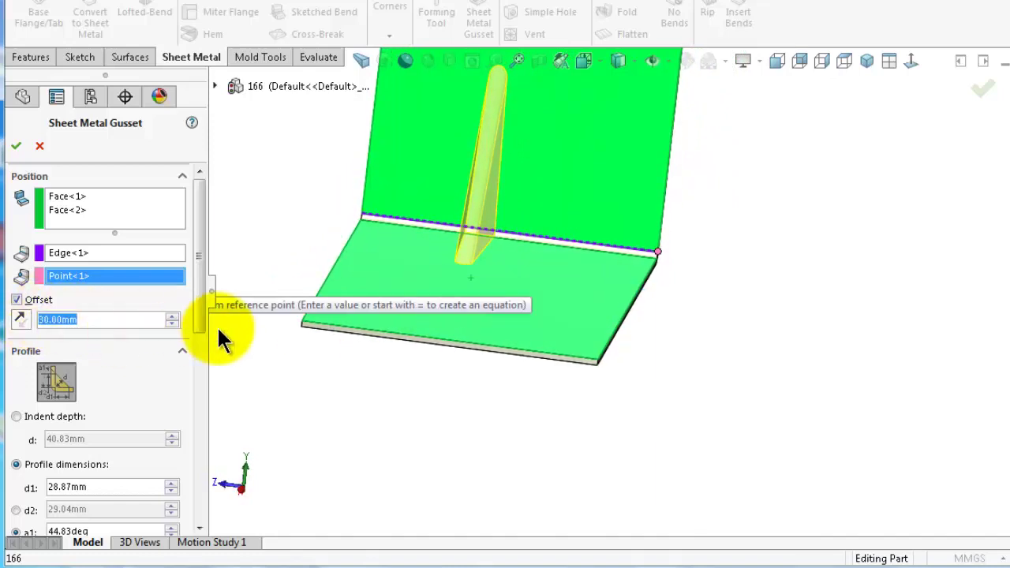
pyautogui.write('25')
pyautogui.press('Return')
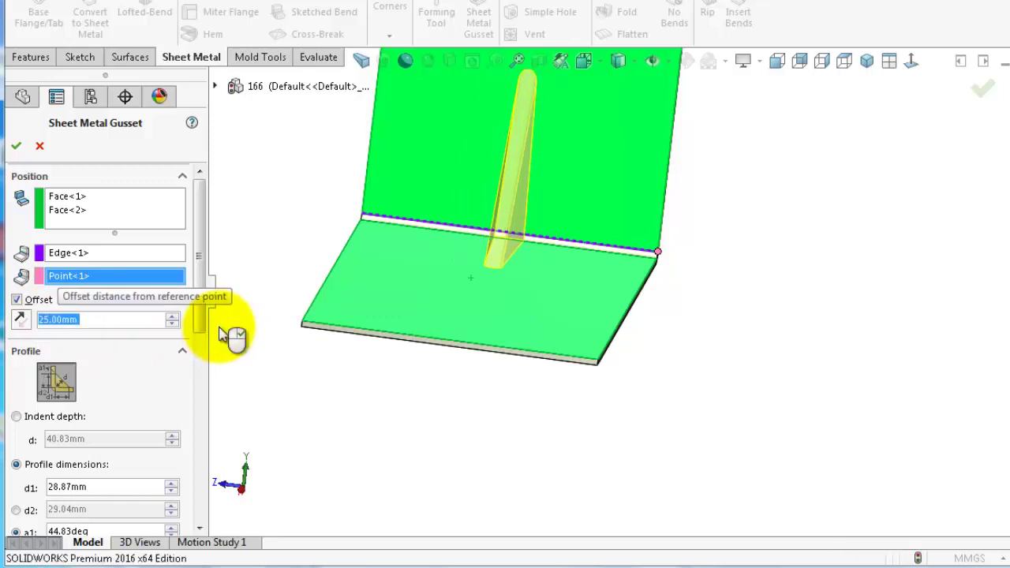
pyautogui.moveTo(230, 333); pyautogui.dragTo(362, 268, button='middle')
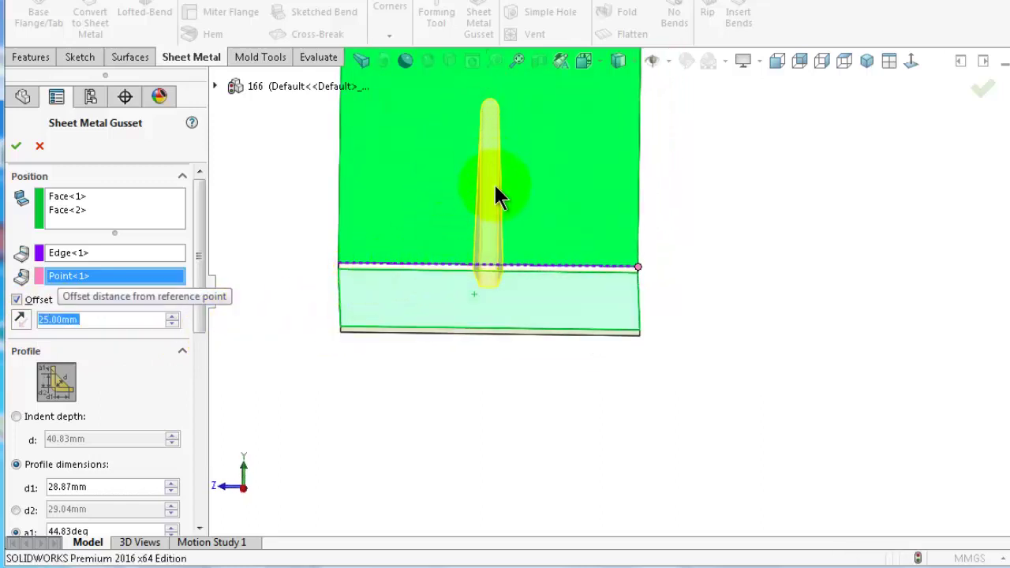
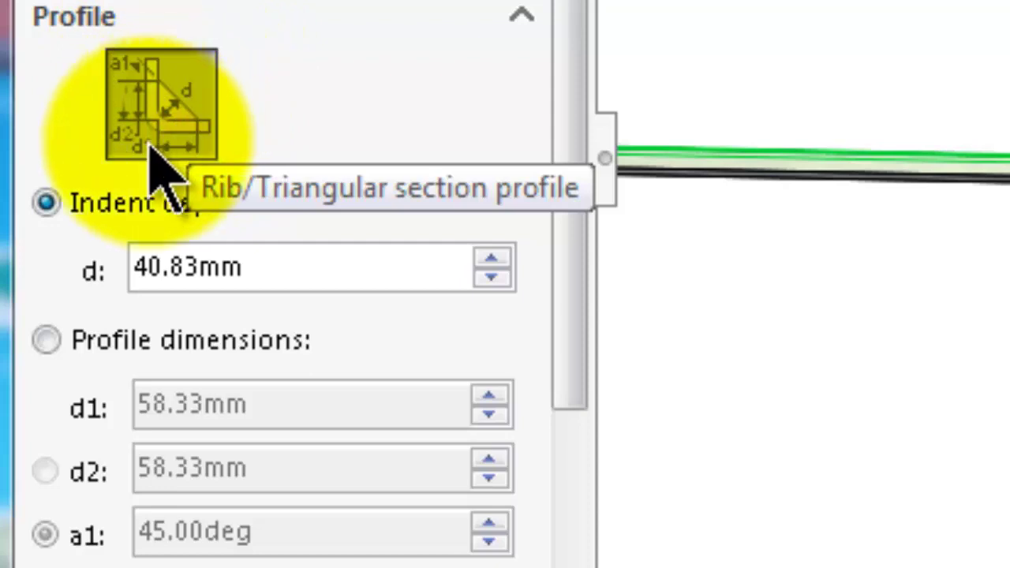
# - Define the gusset's profile by an indent depth of 30 mm and create the gusset
pyautogui.scroll(1, 1006, 146)
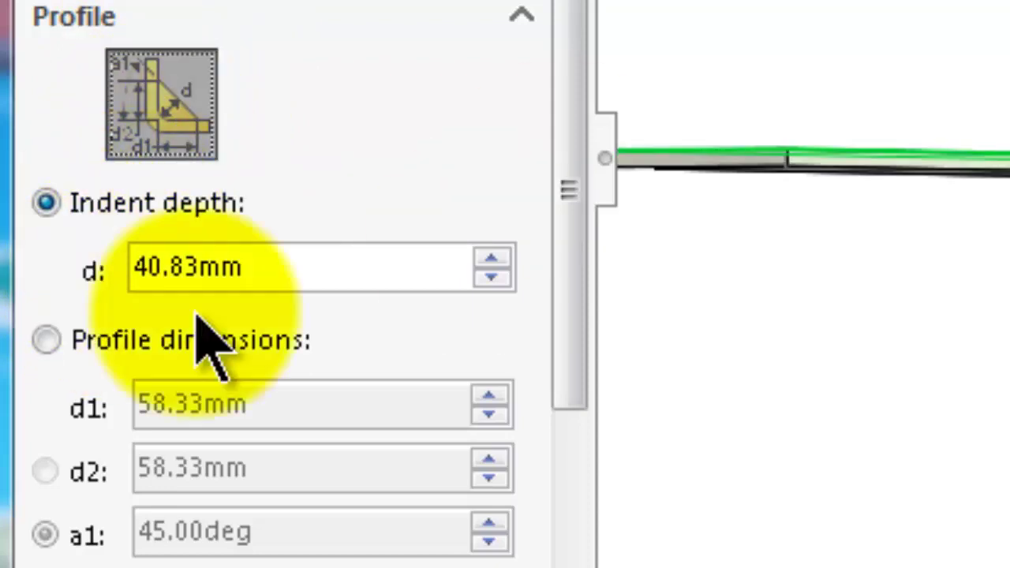
pyautogui.doubleClick(286, 277)
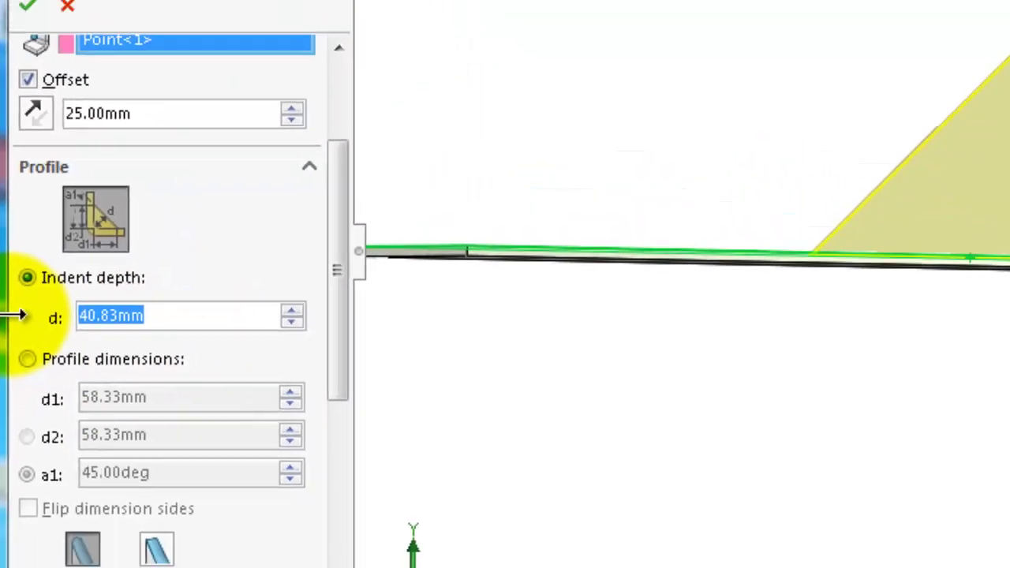
pyautogui.write('30')
pyautogui.press('Return')
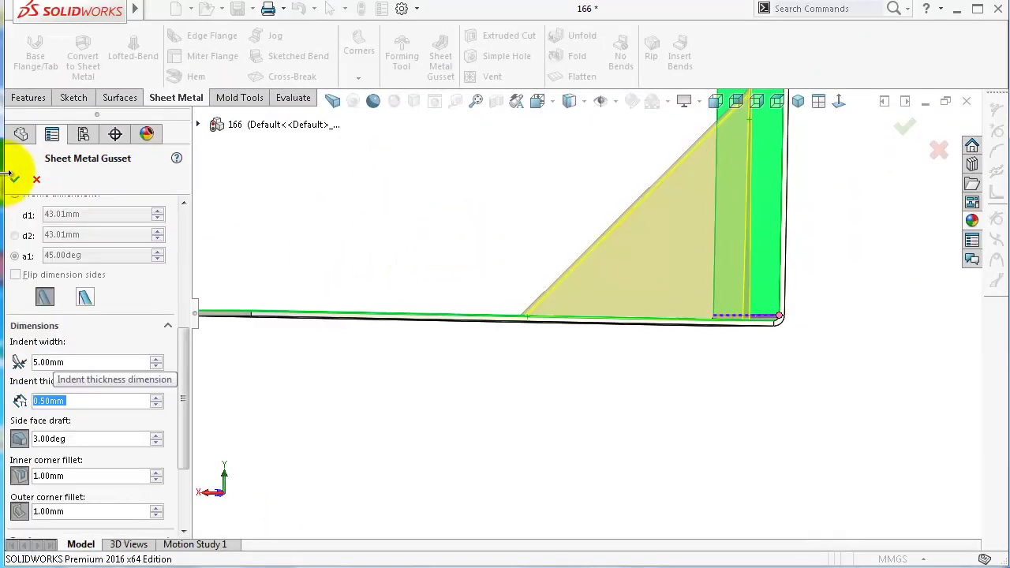
pyautogui.click(15, 179)
pyautogui.moveTo(694, 291); pyautogui.dragTo(534, 284, button='middle')
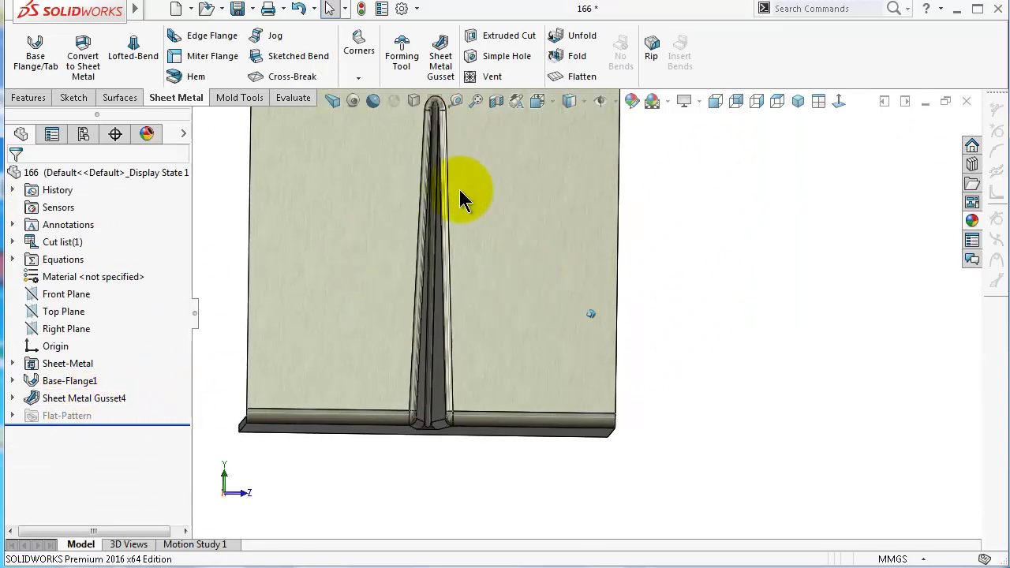
# - Edit the gusset to disable its side face draft, inner corner fillet and outer corner fillet
pyautogui.click(71, 398)
pyautogui.click(89, 365)
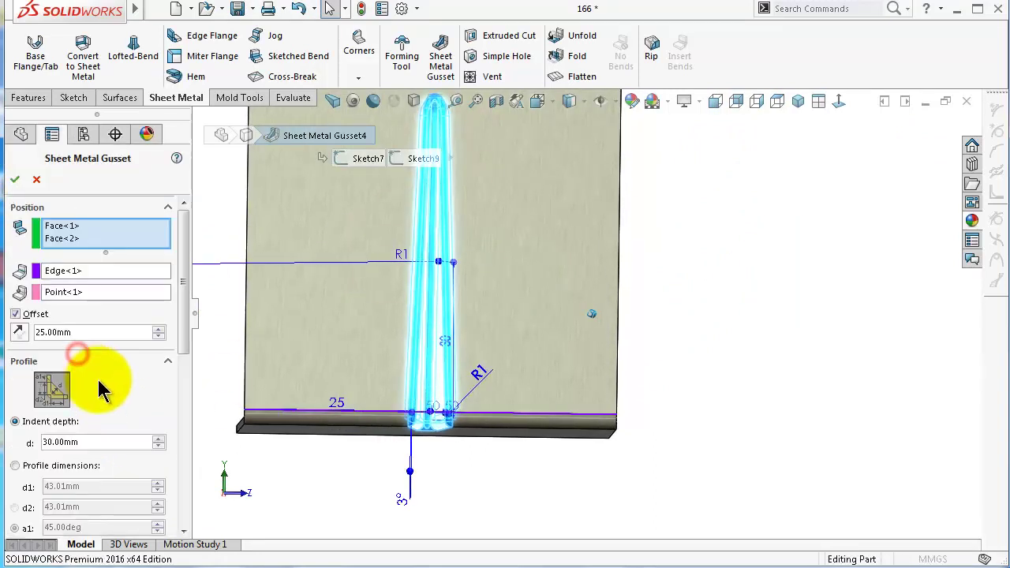
pyautogui.moveTo(181, 328); pyautogui.dragTo(192, 480)
pyautogui.click(19, 495)
pyautogui.click(19, 439)
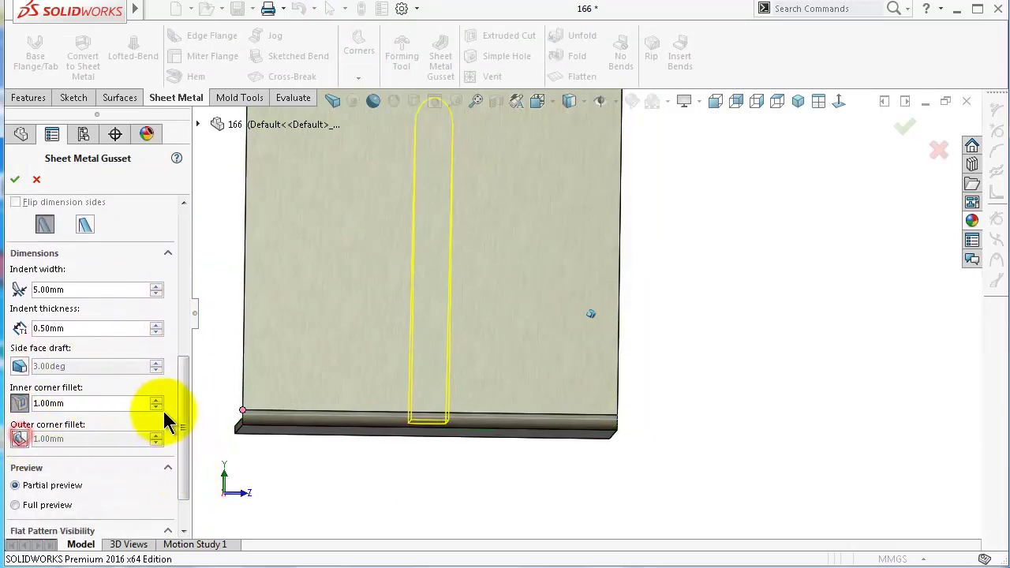
pyautogui.click(17, 404)
pyautogui.moveTo(210, 412); pyautogui.dragTo(221, 191)
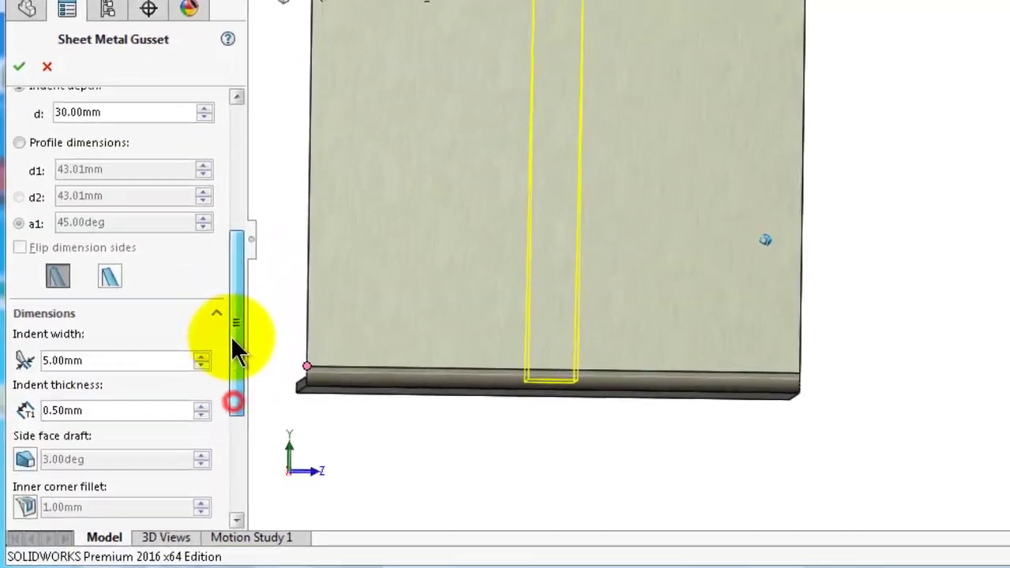
pyautogui.click(20, 67)
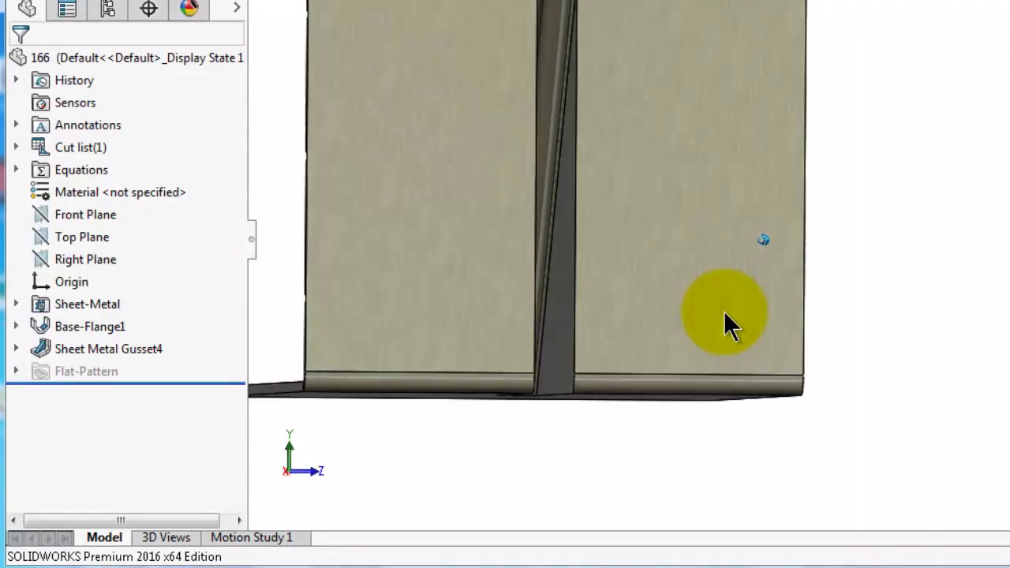
pyautogui.moveTo(726, 322); pyautogui.dragTo(654, 256, button='middle')
pyautogui.moveTo(638, 142); pyautogui.dragTo(692, 266, button='middle')
# - Display the gusset's dimensions in the model and change its indent thickness to about 0.61 mm
pyautogui.click(72, 349)
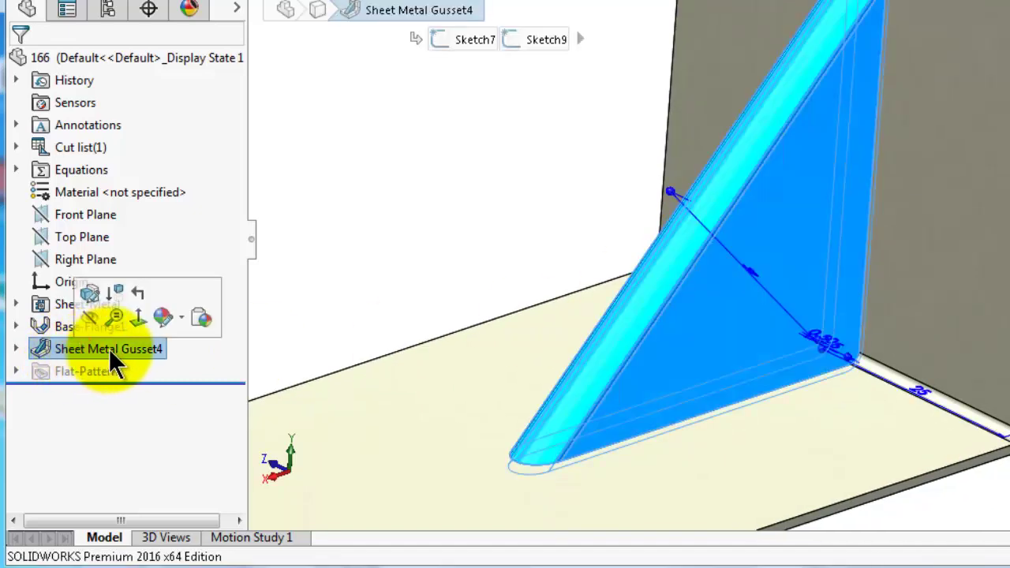
pyautogui.moveTo(1002, 294); pyautogui.dragTo(858, 398, button='middle')
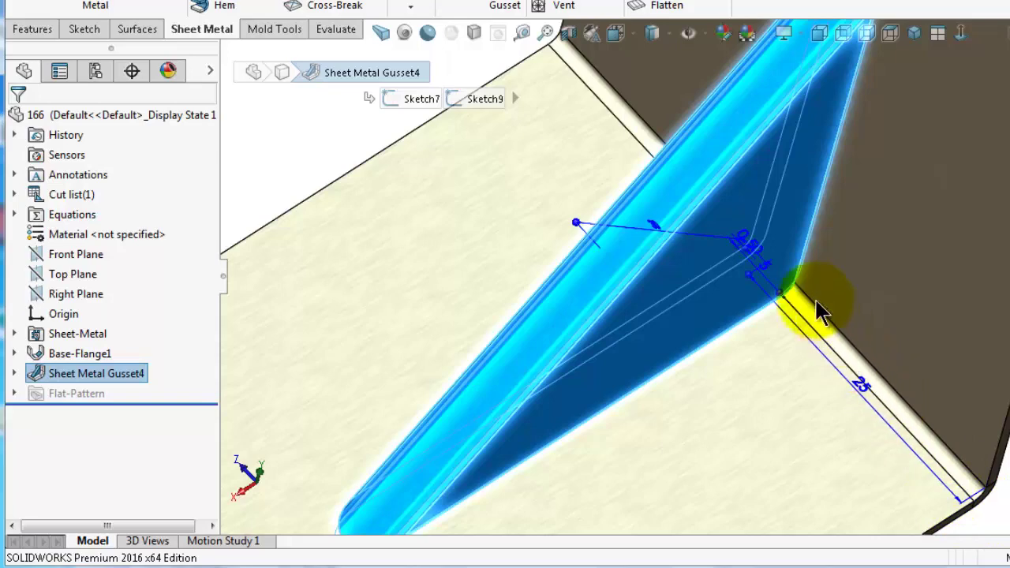
pyautogui.moveTo(755, 255); pyautogui.dragTo(761, 264, button='middle')
pyautogui.moveTo(784, 225)
pyautogui.mouseDown(button='middle')
pyautogui.moveTo(647, 229)
pyautogui.moveTo(861, 244)
pyautogui.moveTo(855, 253)
pyautogui.moveTo(965, 246)
pyautogui.moveTo(983, 323)
pyautogui.moveTo(970, 354)
pyautogui.moveTo(881, 439)
pyautogui.moveTo(794, 474)
pyautogui.moveTo(710, 474)
pyautogui.moveTo(688, 463)
pyautogui.moveTo(662, 399)
pyautogui.mouseUp(button='middle')
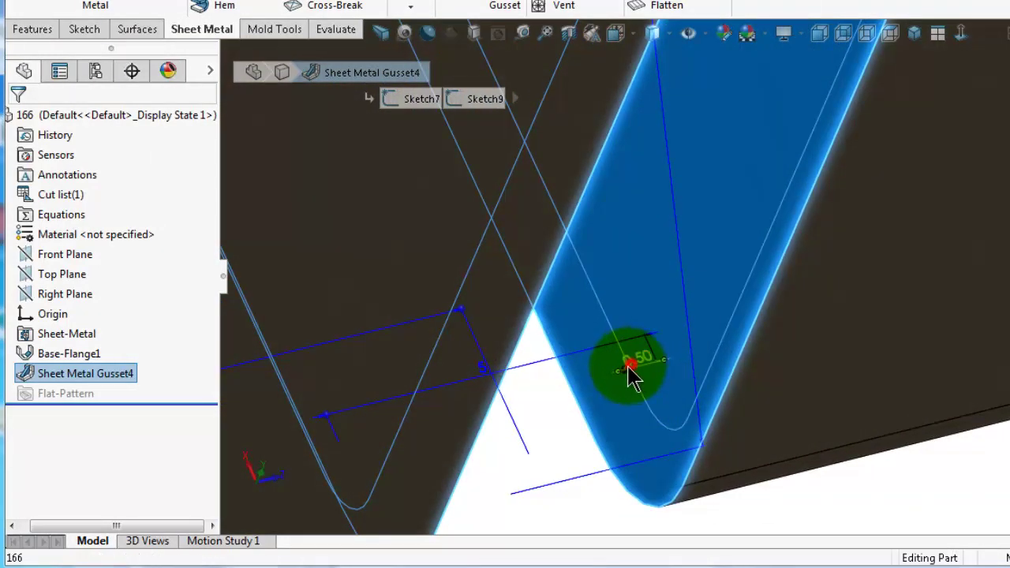
pyautogui.moveTo(640, 379); pyautogui.dragTo(691, 343)
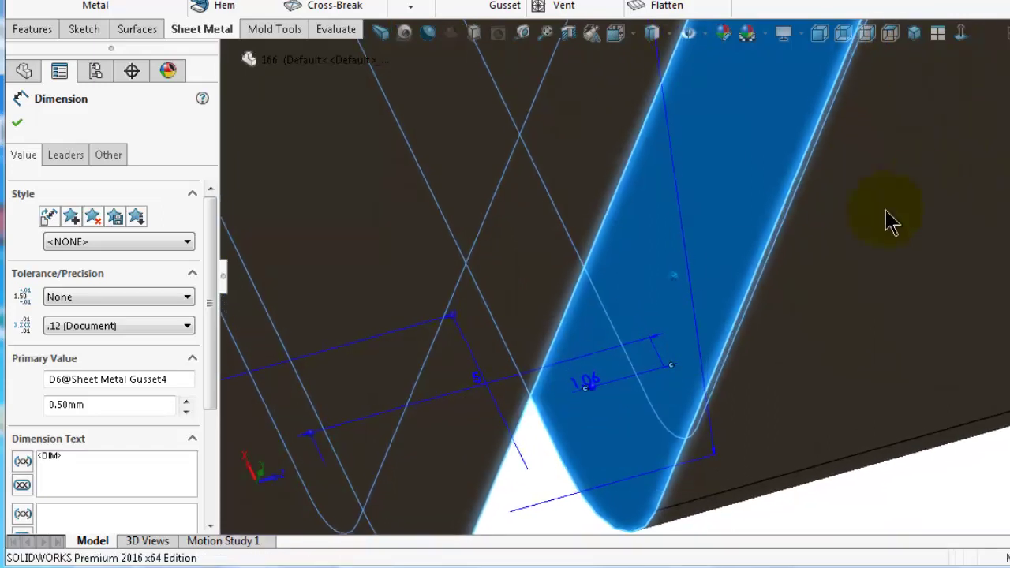
pyautogui.moveTo(598, 402); pyautogui.dragTo(624, 387)
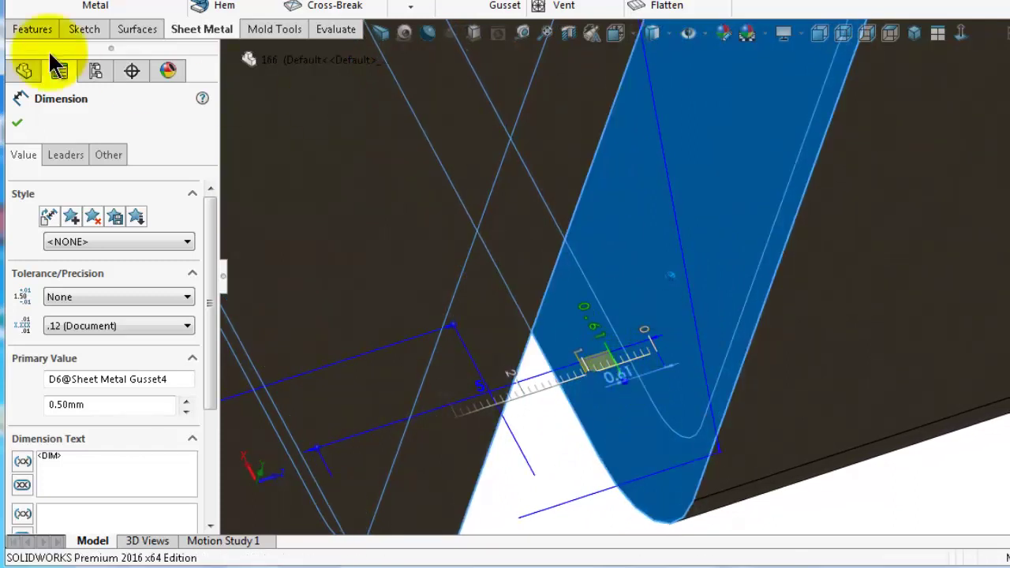
pyautogui.click(17, 124)
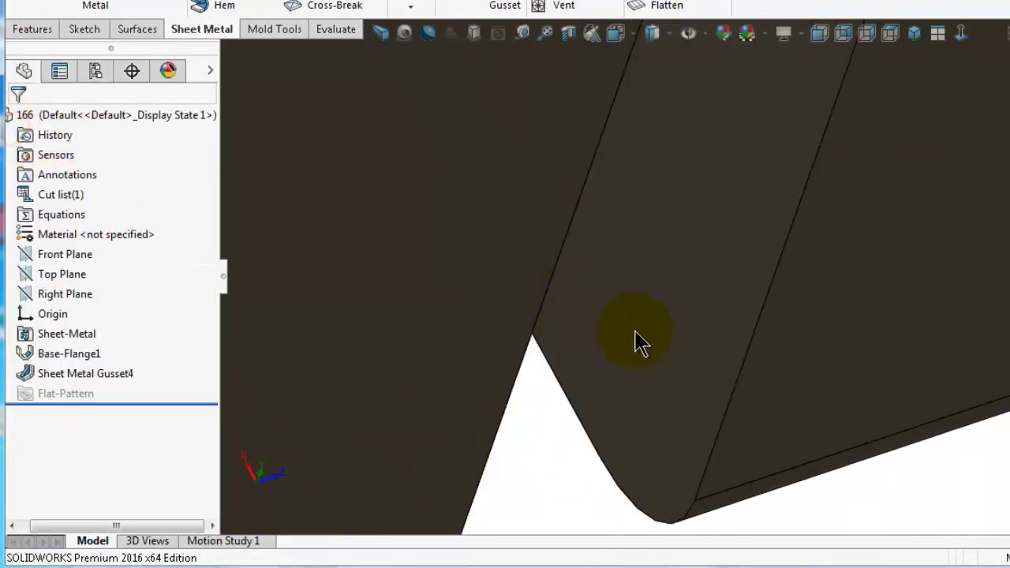
# - Inspect the gusset's inner edges in Hidden Lines Visible display, and return to Shaded With Edges
pyautogui.scroll(3, 701, 352)
pyautogui.moveTo(691, 343); pyautogui.dragTo(667, 184, button='middle')
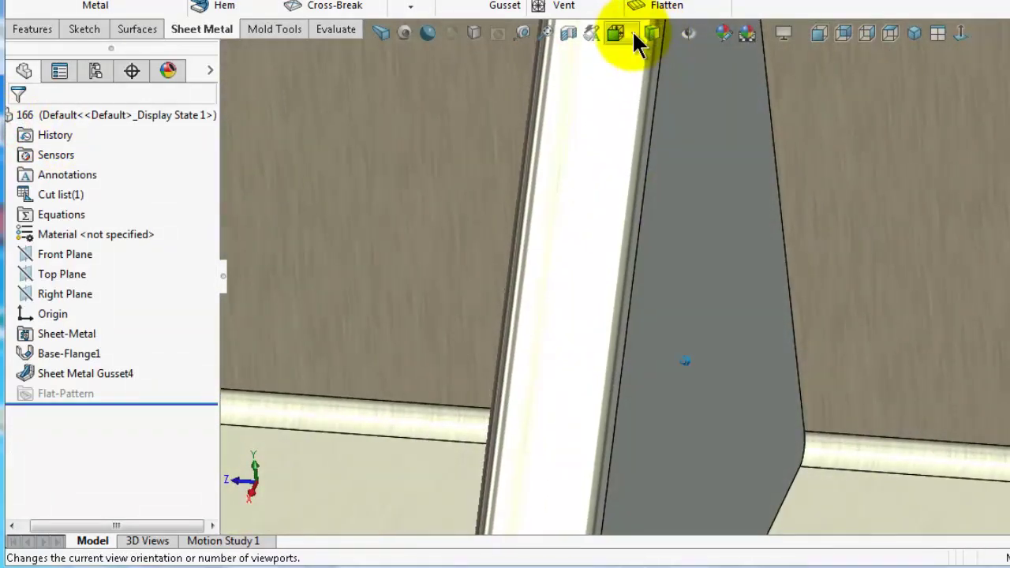
pyautogui.click(634, 34)
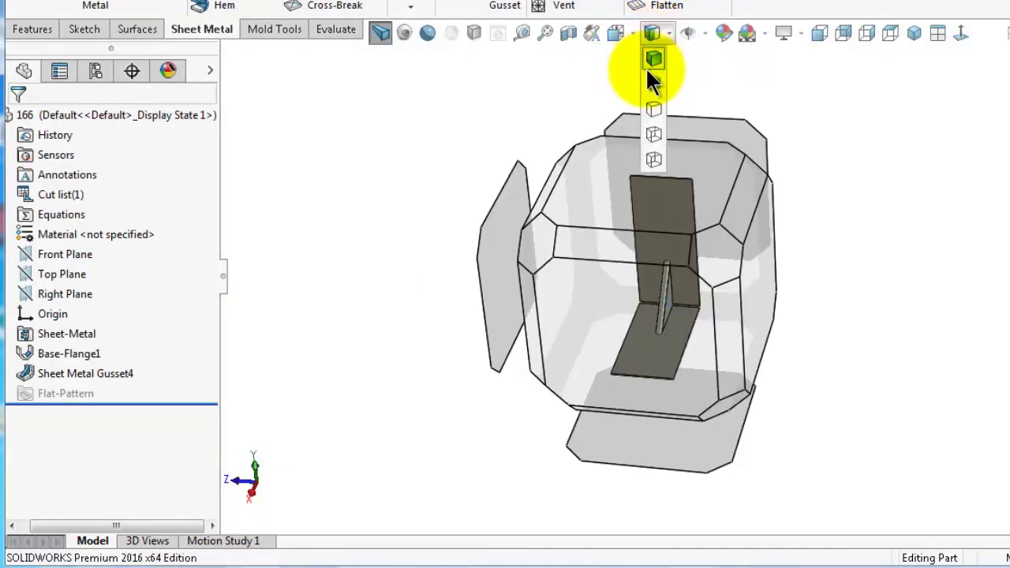
pyautogui.click(653, 134)
pyautogui.scroll(-6, 687, 339)
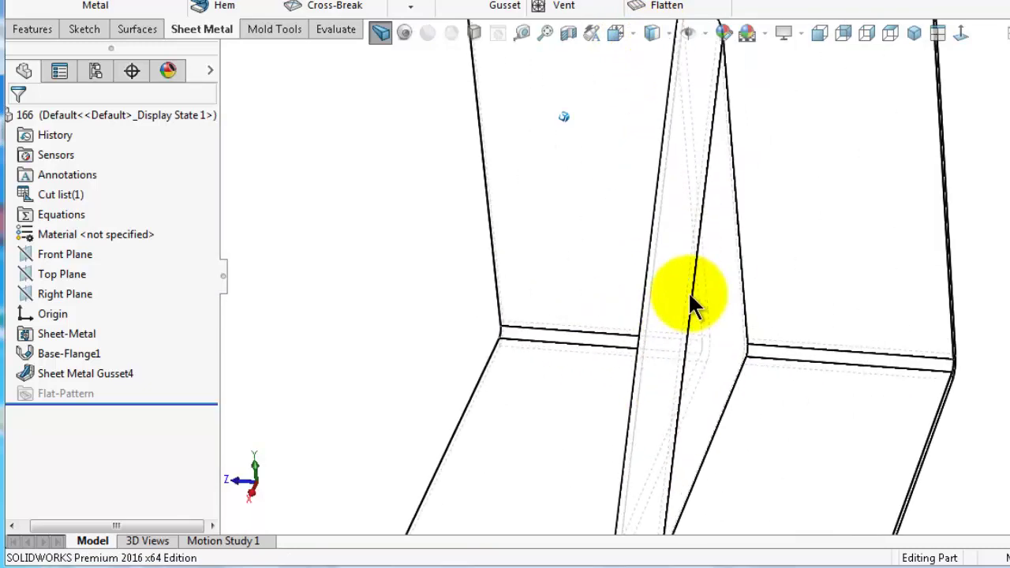
pyautogui.scroll(-4, 726, 371)
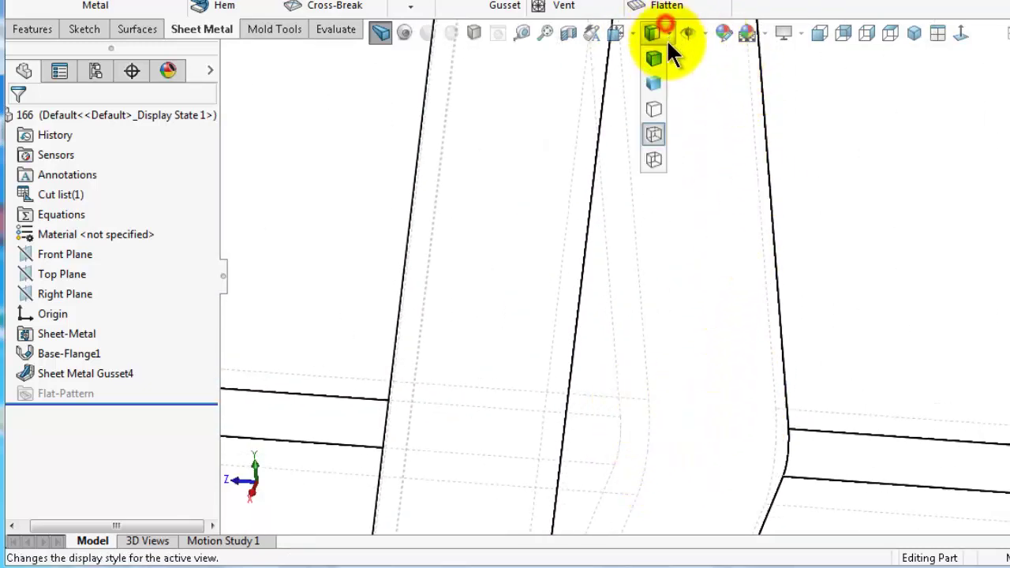
pyautogui.click(660, 58)
pyautogui.scroll(-5, 773, 253)
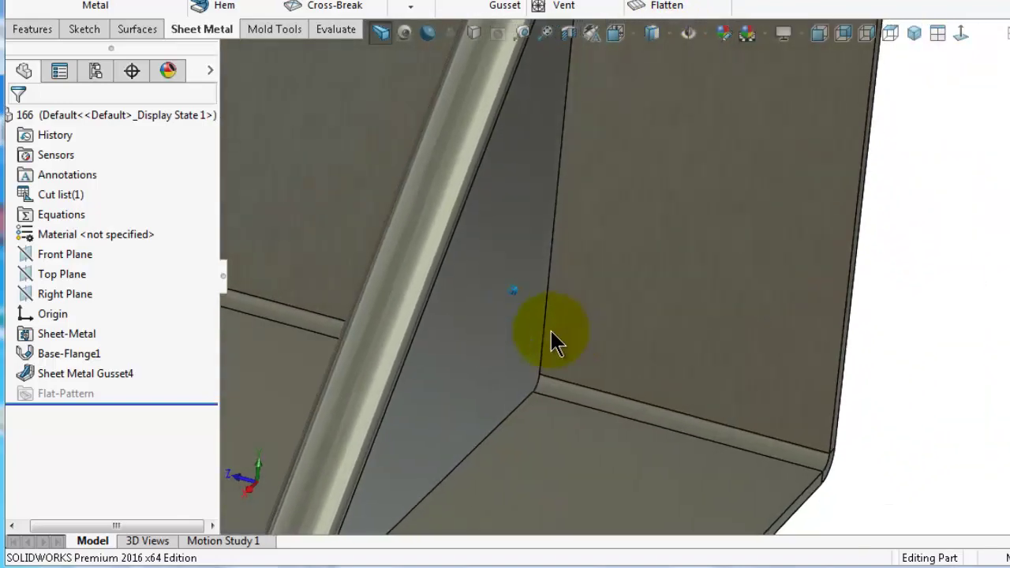
pyautogui.scroll(2, 557, 344)
# - Edit the gusset to define its profile by the two profile dimensions d1 and d2 instead of by indent depth
pyautogui.click(86, 373)
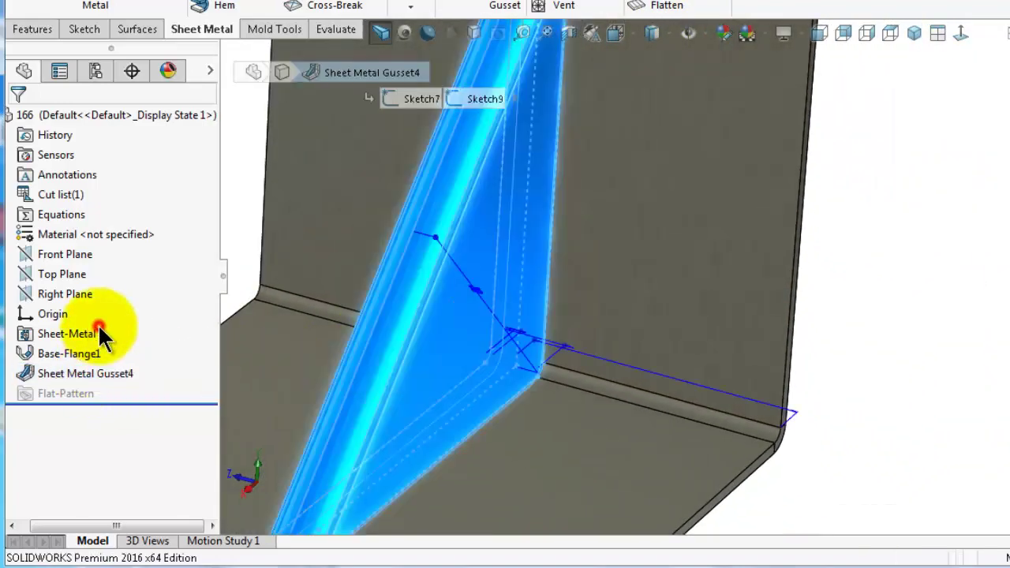
pyautogui.click(99, 329)
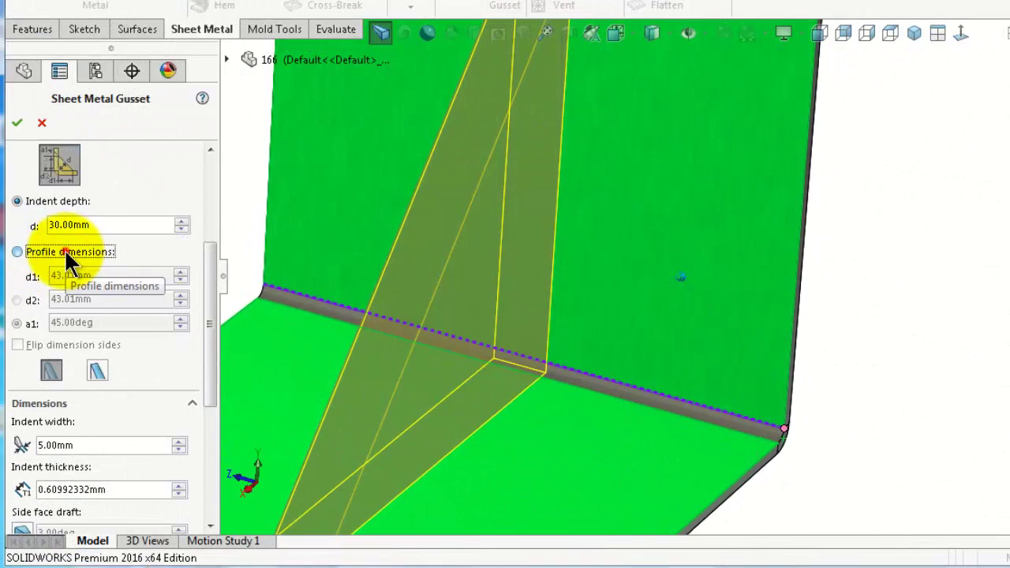
pyautogui.click(64, 250)
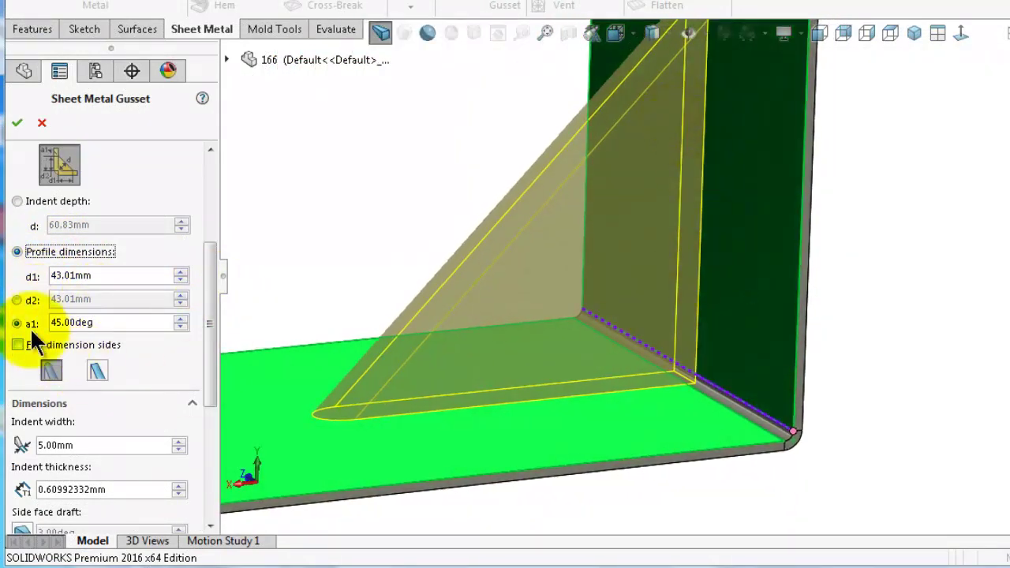
pyautogui.click(16, 300)
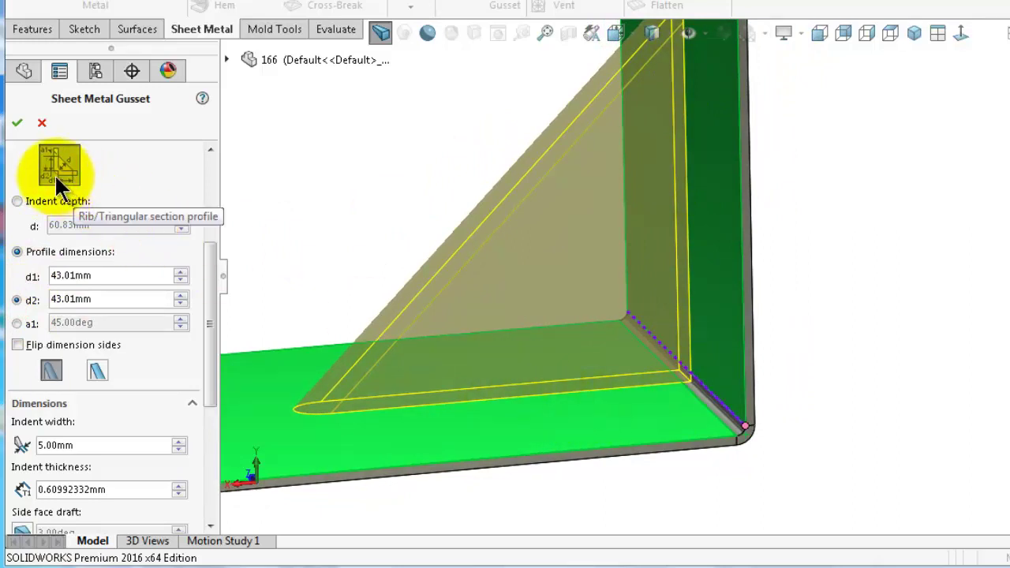
# - Set the gusset's profile dimensions to 20 mm for d1 and 40 mm for d2
pyautogui.moveTo(119, 278); pyautogui.dragTo(33, 274)
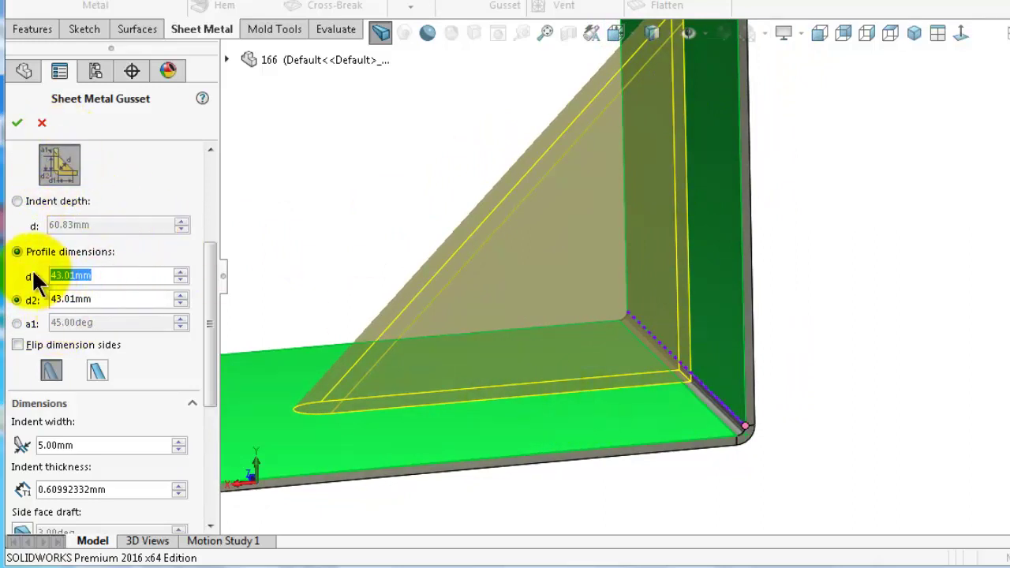
pyautogui.write('20')
pyautogui.press('Return')
pyautogui.moveTo(117, 301); pyautogui.dragTo(52, 298)
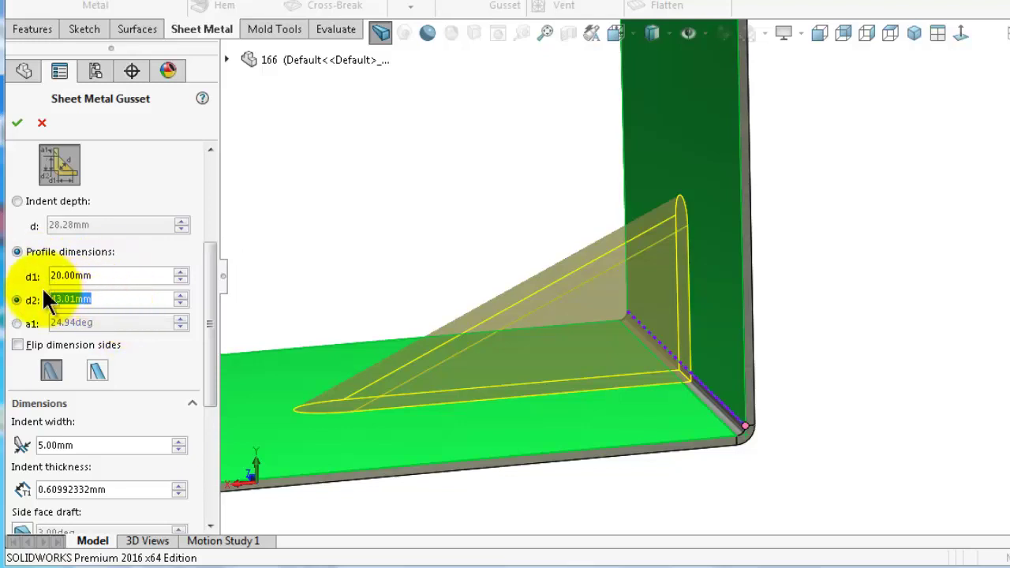
pyautogui.write('40')
pyautogui.press('Return')
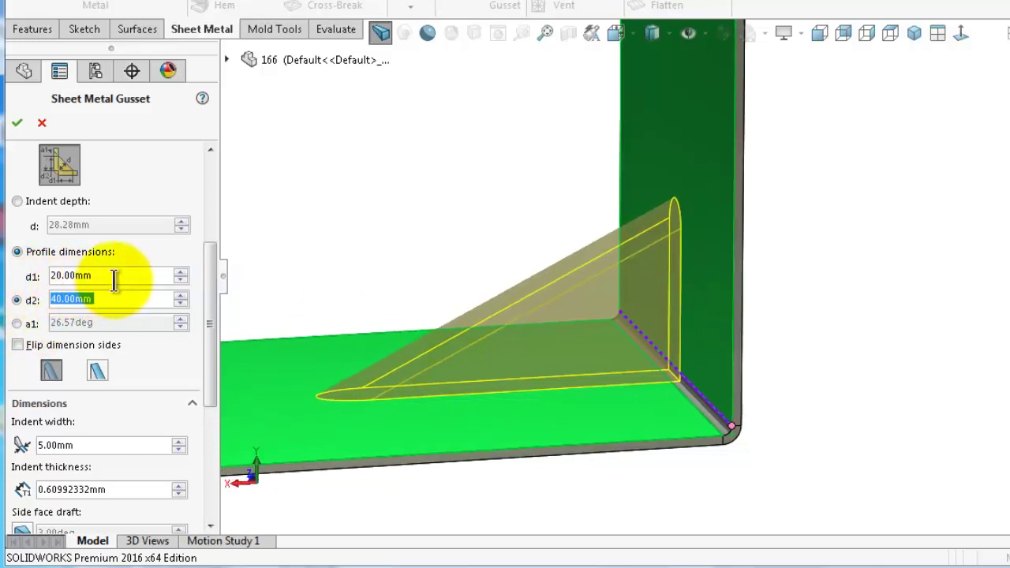
# - Change the gusset's profile dimensions to 30 mm for d1 and 10 mm for d2
pyautogui.moveTo(114, 278); pyautogui.dragTo(47, 272)
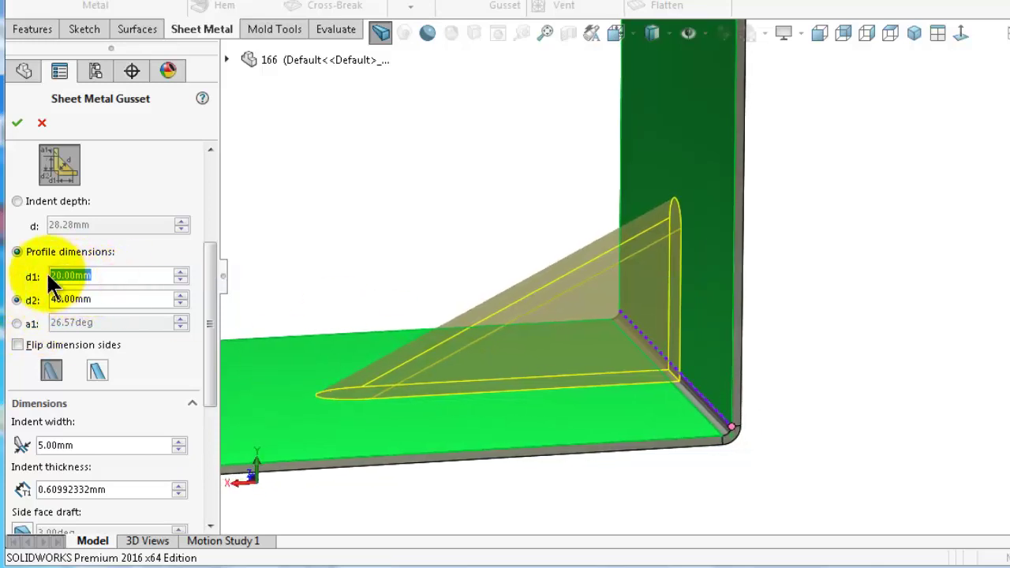
pyautogui.write('30')
pyautogui.click(17, 276)
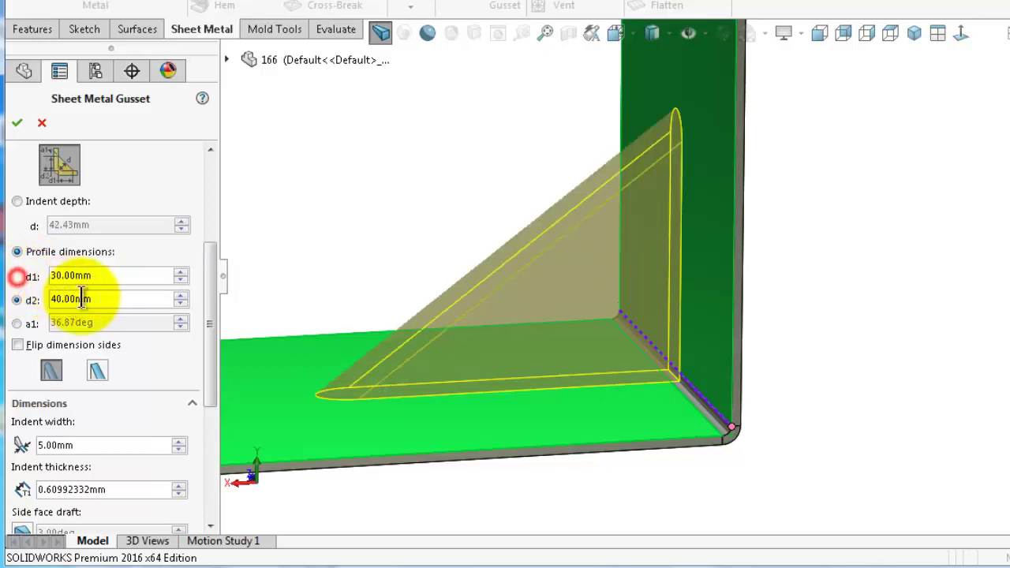
pyautogui.moveTo(102, 301); pyautogui.dragTo(30, 298)
pyautogui.write('10')
pyautogui.click(30, 303)
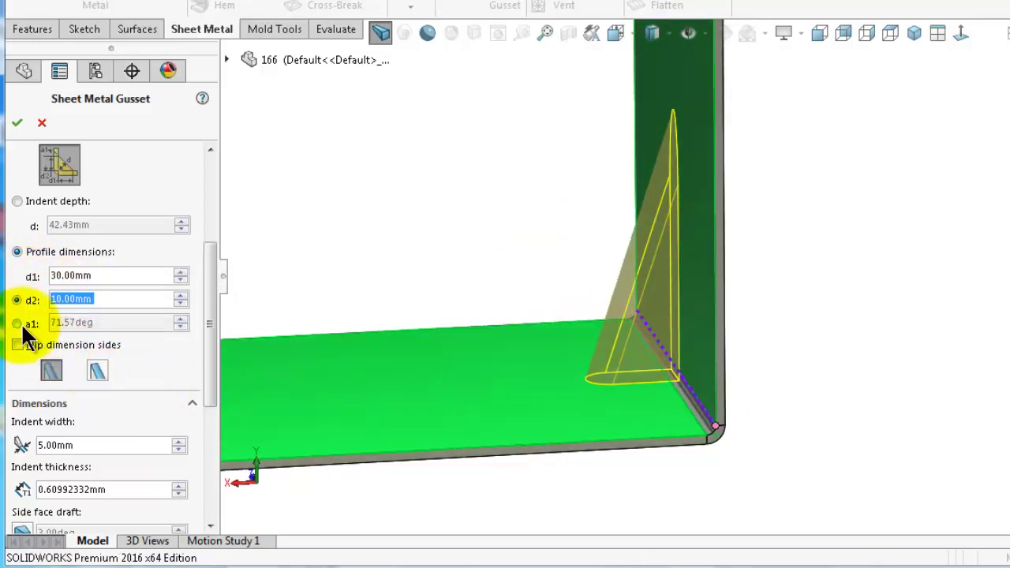
# - Define the gusset's profile by angle a1 instead of d2, and set the angle to 45 degrees
pyautogui.doubleClick(126, 323)
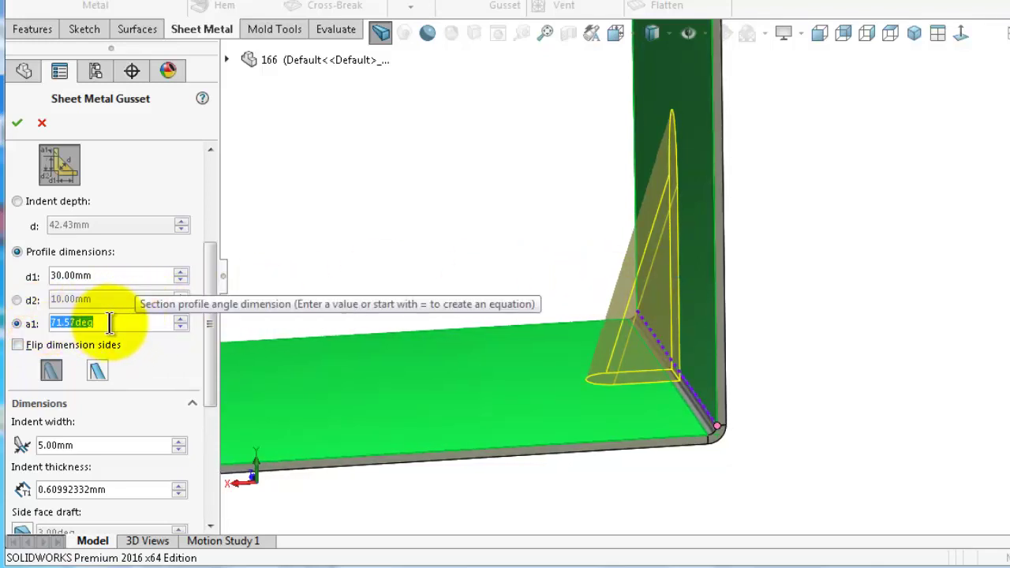
pyautogui.write('45')
pyautogui.press('Return')
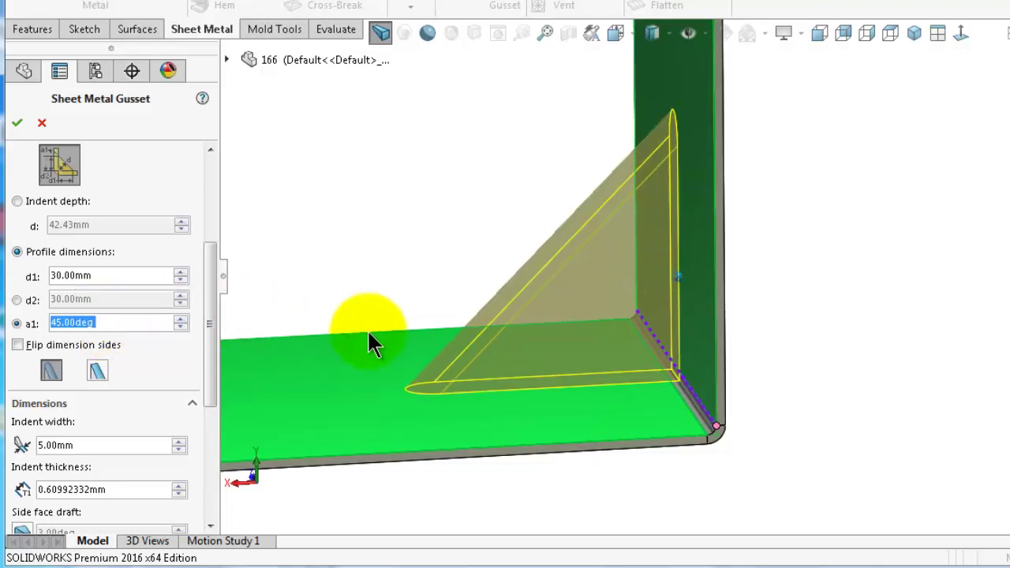
pyautogui.moveTo(503, 306); pyautogui.dragTo(525, 308, button='middle')
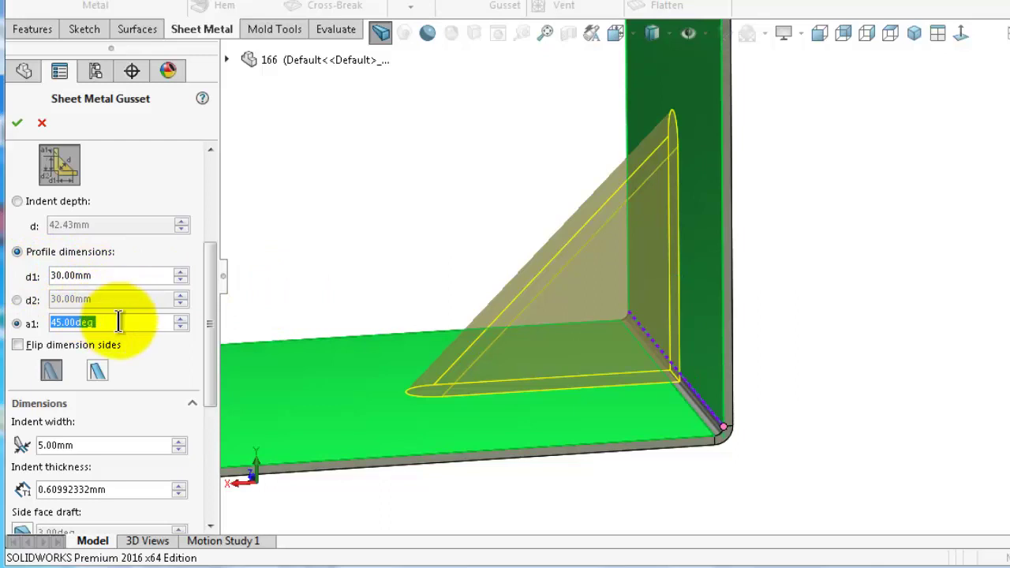
# - Change the gusset's profile angle a1 to 30 degrees and raise it to 31 degrees
pyautogui.write('30')
pyautogui.press('Return')
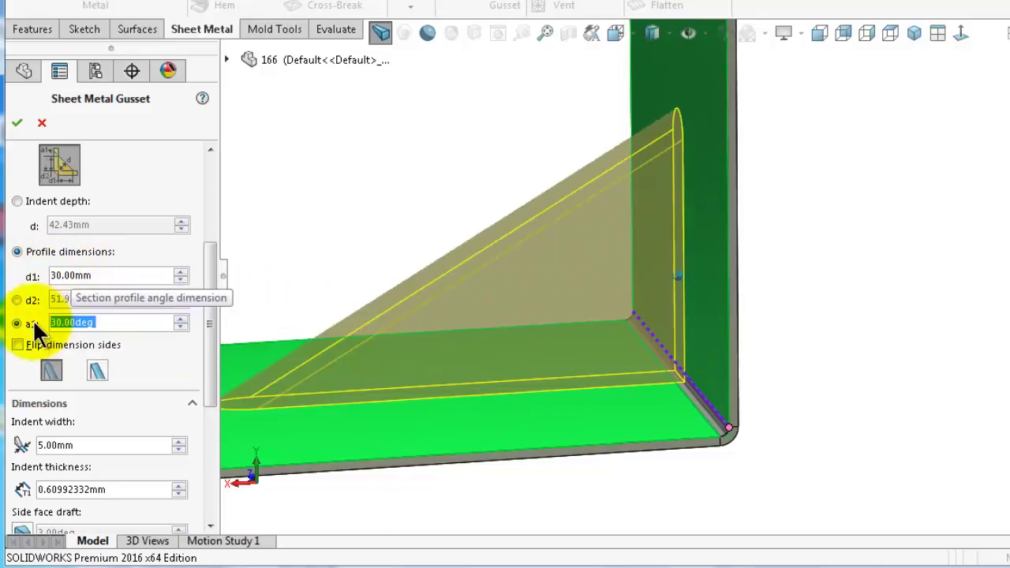
pyautogui.moveTo(455, 294); pyautogui.dragTo(491, 299, button='middle')
pyautogui.scroll(1, 473, 301)
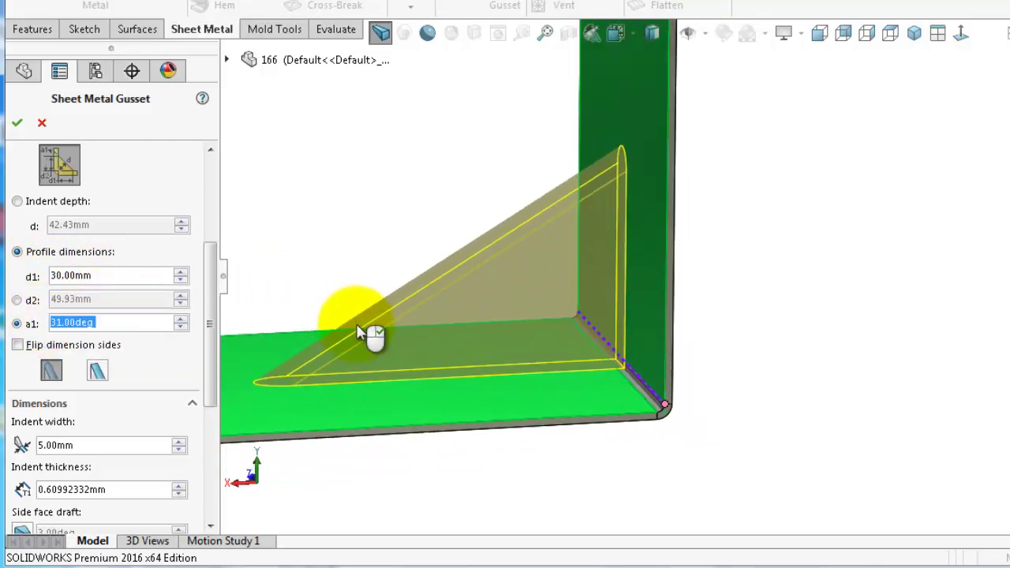
# - Change the gusset to the flat gusset type, apply it and inspect its shape from several sides
pyautogui.moveTo(205, 350); pyautogui.dragTo(206, 381)
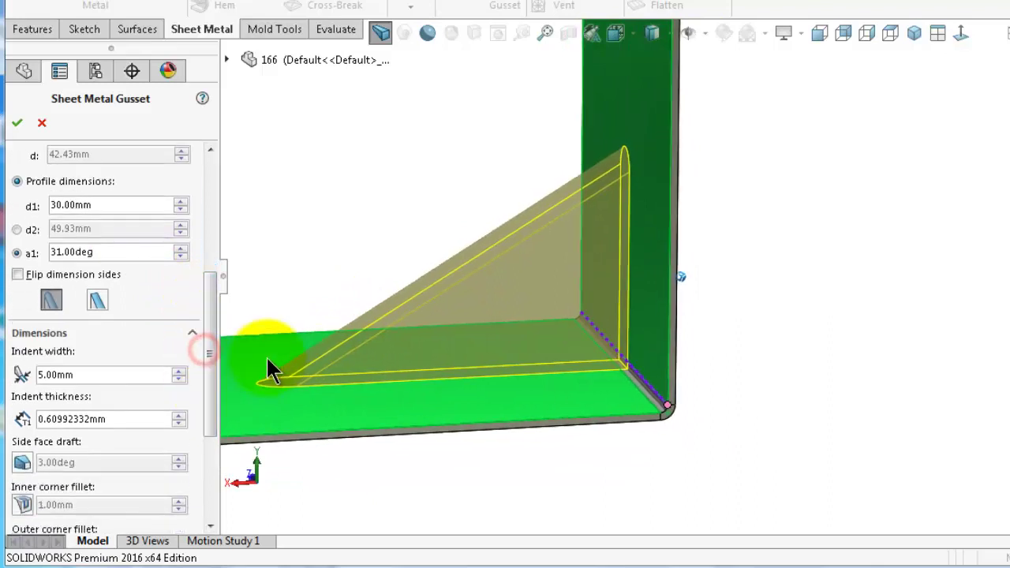
pyautogui.moveTo(268, 361); pyautogui.dragTo(288, 368, button='middle')
pyautogui.scroll(2, 292, 379)
pyautogui.scroll(-4, 415, 365)
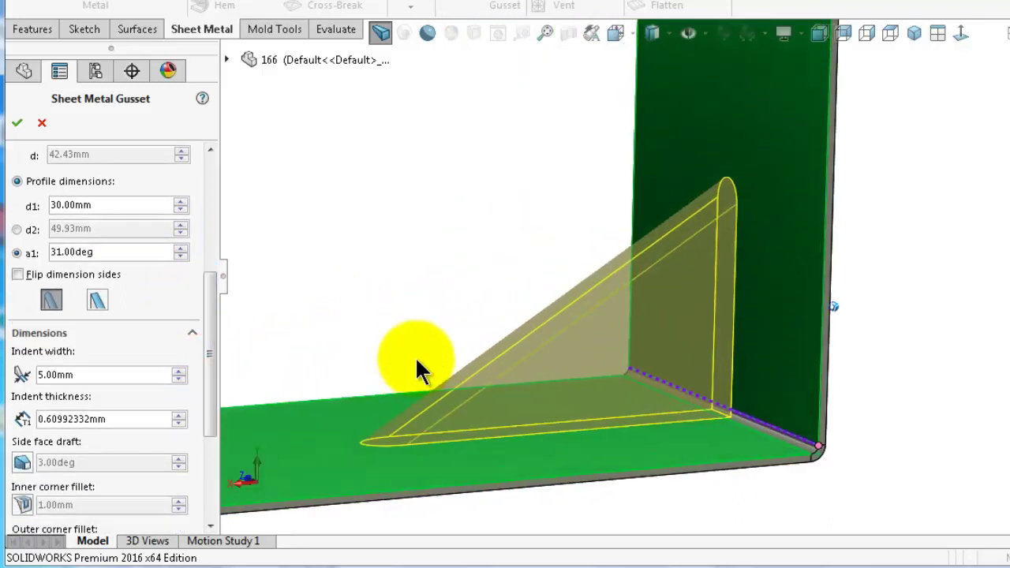
pyautogui.click(99, 304)
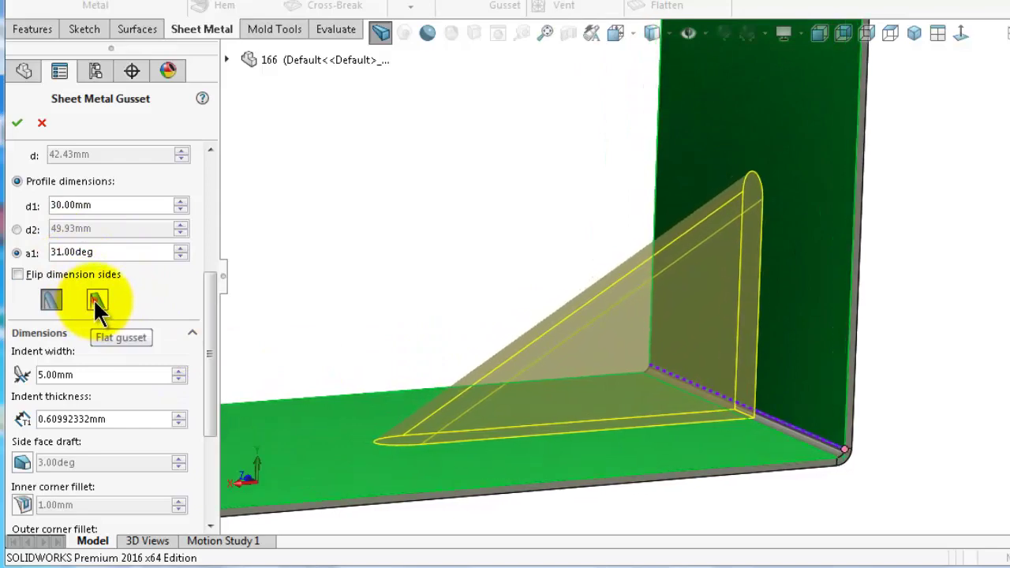
pyautogui.scroll(-3, 611, 309)
pyautogui.moveTo(610, 299)
pyautogui.mouseDown(button='middle')
pyautogui.moveTo(688, 278)
pyautogui.moveTo(674, 277)
pyautogui.mouseUp(button='middle')
pyautogui.press('Return')
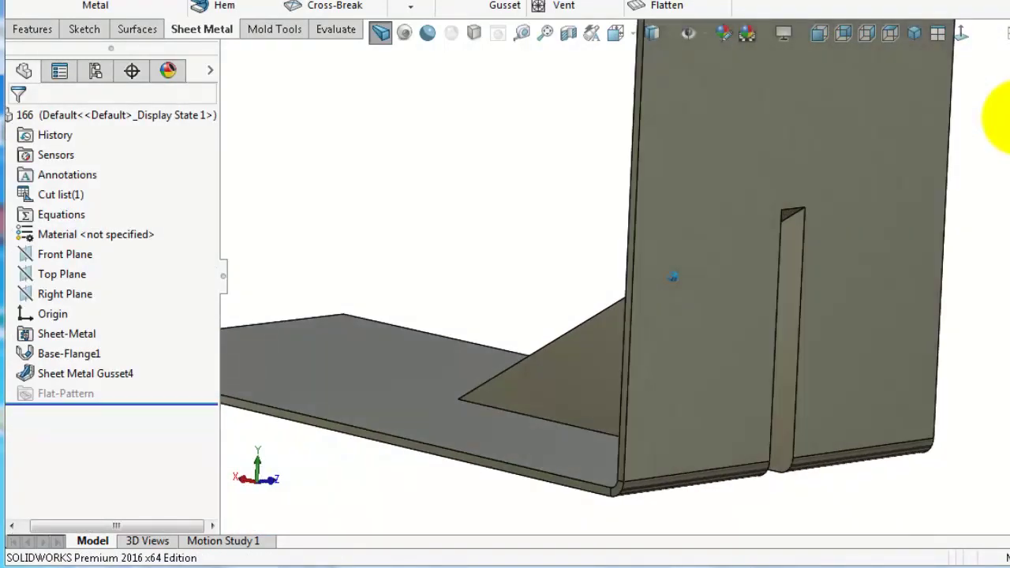
pyautogui.press('Right')
pyautogui.press('Right')
pyautogui.press('Right')
pyautogui.press('Right')
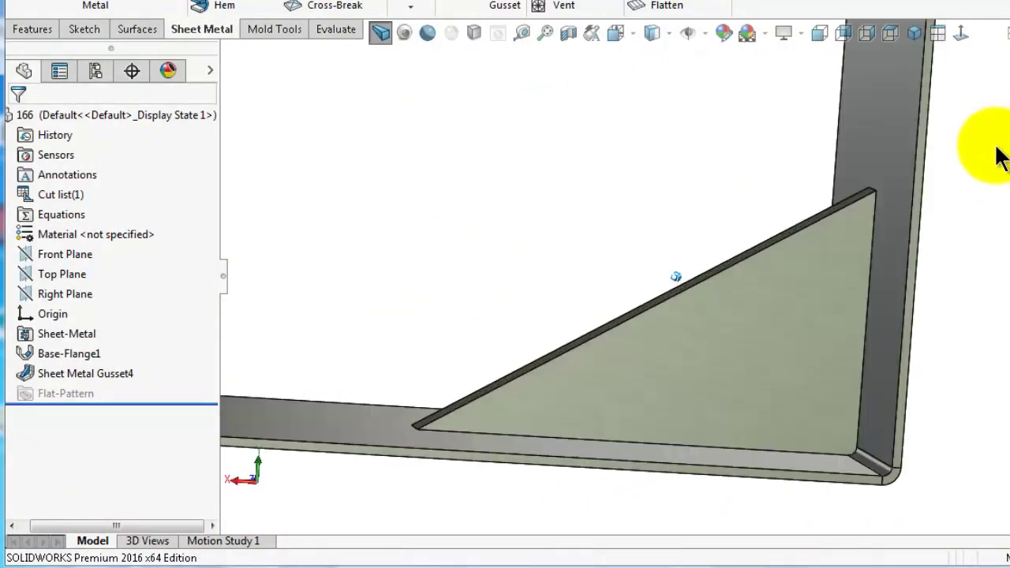
pyautogui.press('Right')
# - Edit the gusset again and switch it from the flat to the rounded gusset type
pyautogui.click(45, 370)
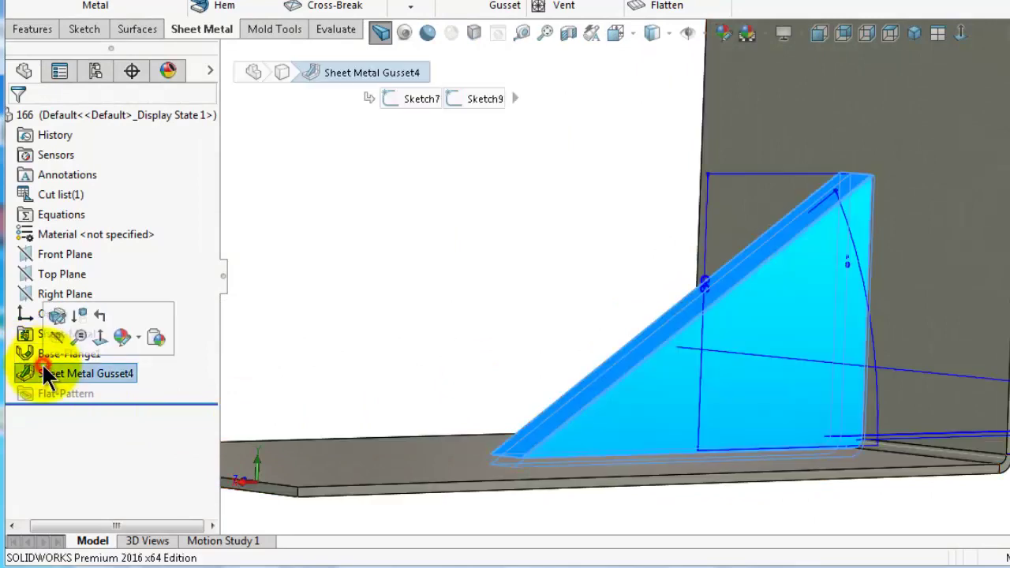
pyautogui.click(56, 316)
pyautogui.moveTo(209, 265); pyautogui.dragTo(201, 364)
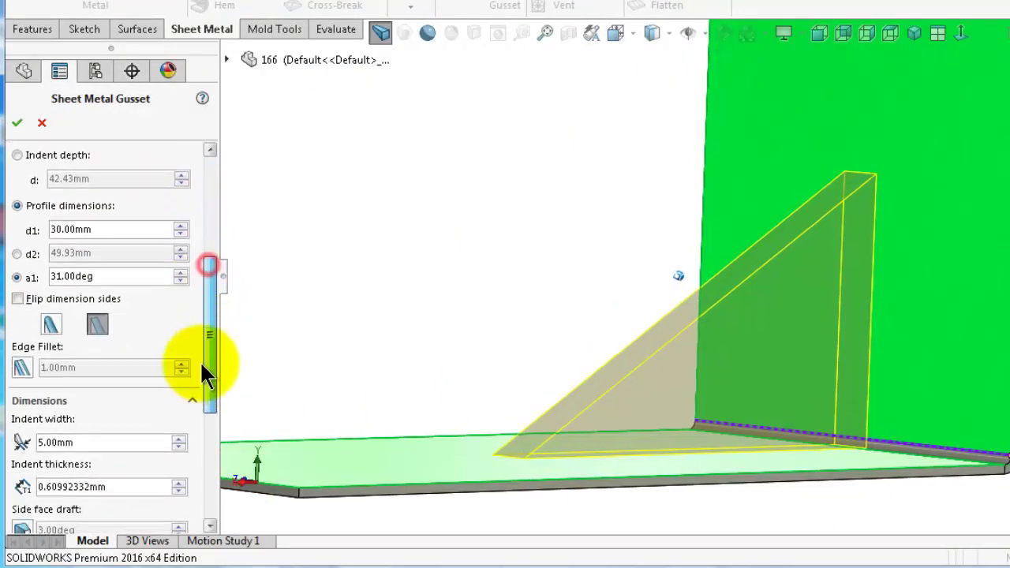
pyautogui.click(50, 324)
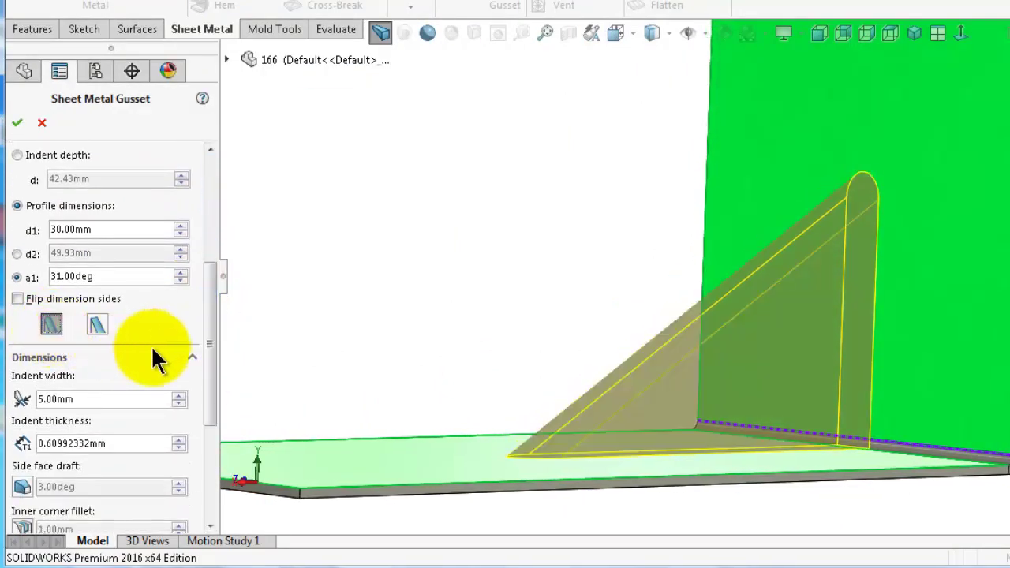
# - Set the gusset's indent width to 10 mm
pyautogui.moveTo(207, 350); pyautogui.dragTo(206, 373)
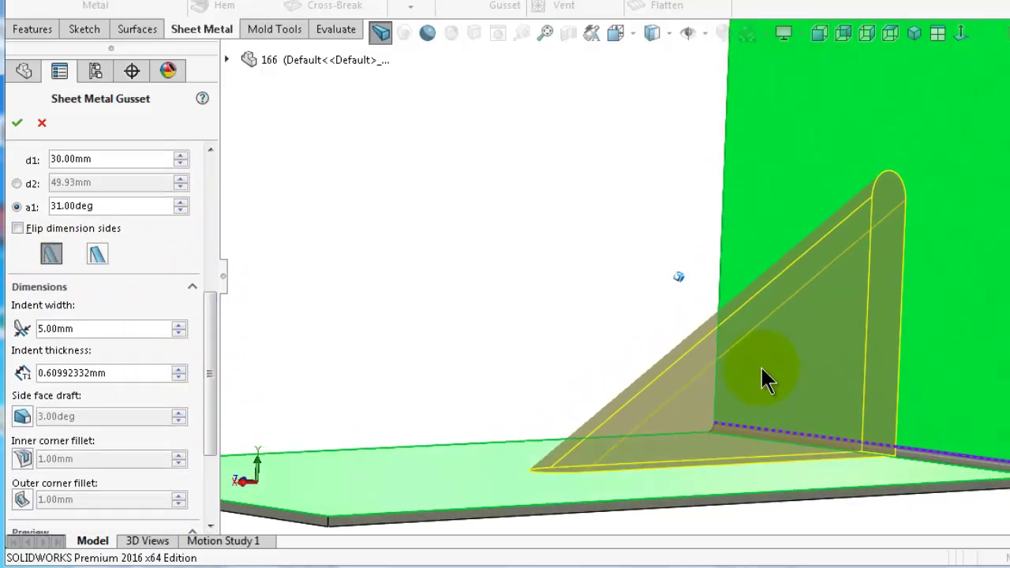
pyautogui.moveTo(761, 381); pyautogui.dragTo(687, 416, button='middle')
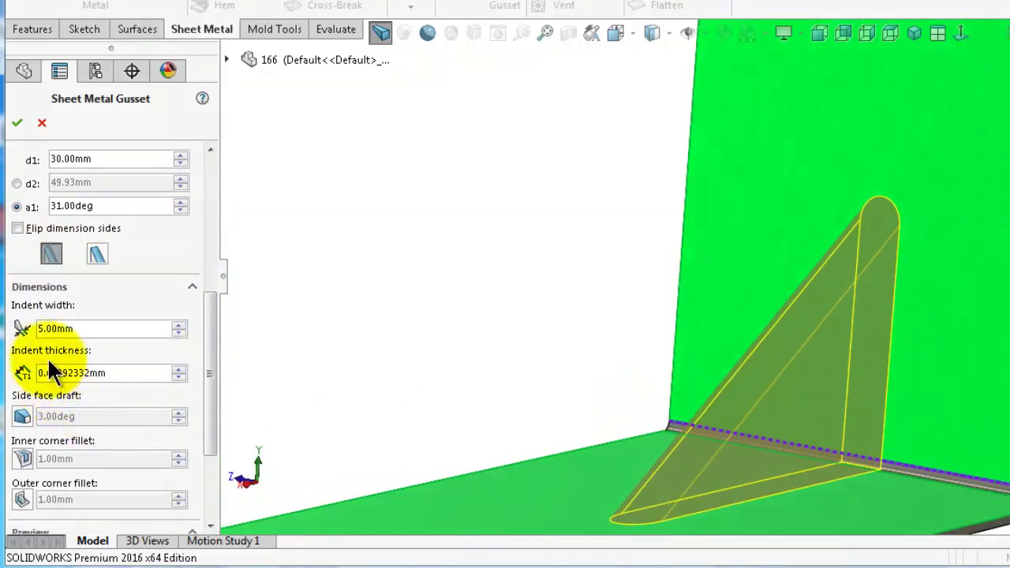
pyautogui.moveTo(197, 365); pyautogui.dragTo(889, 370, button='middle')
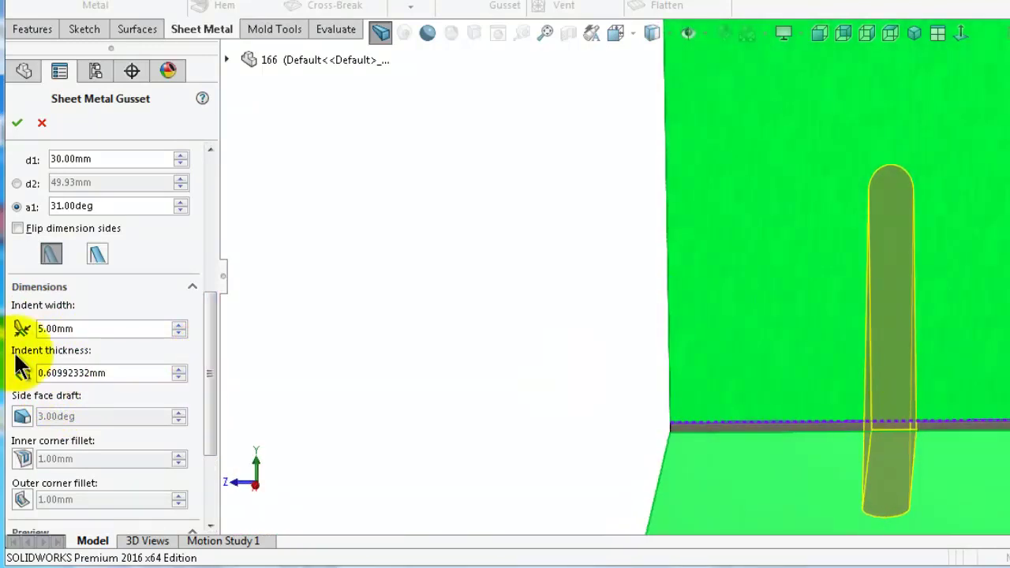
pyautogui.click(108, 329)
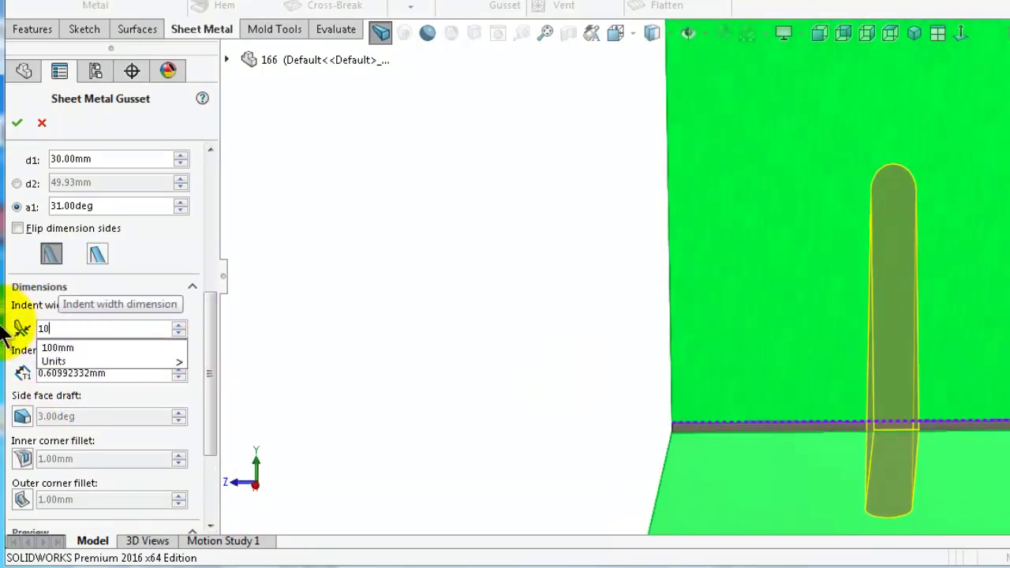
pyautogui.press('Return')
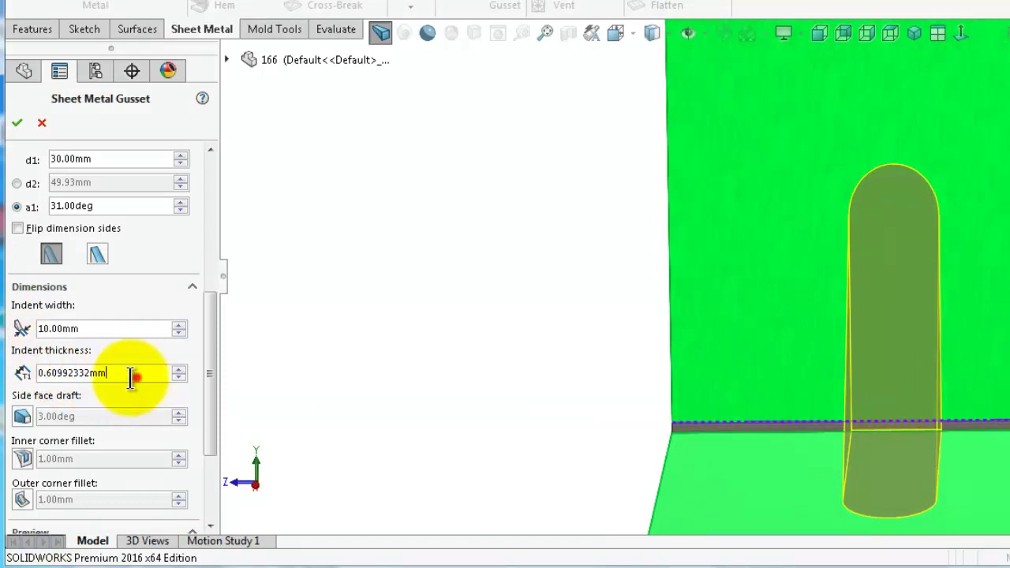
# - Set the gusset's indent thickness to 4 mm and apply the changes
pyautogui.moveTo(130, 377); pyautogui.dragTo(45, 380)
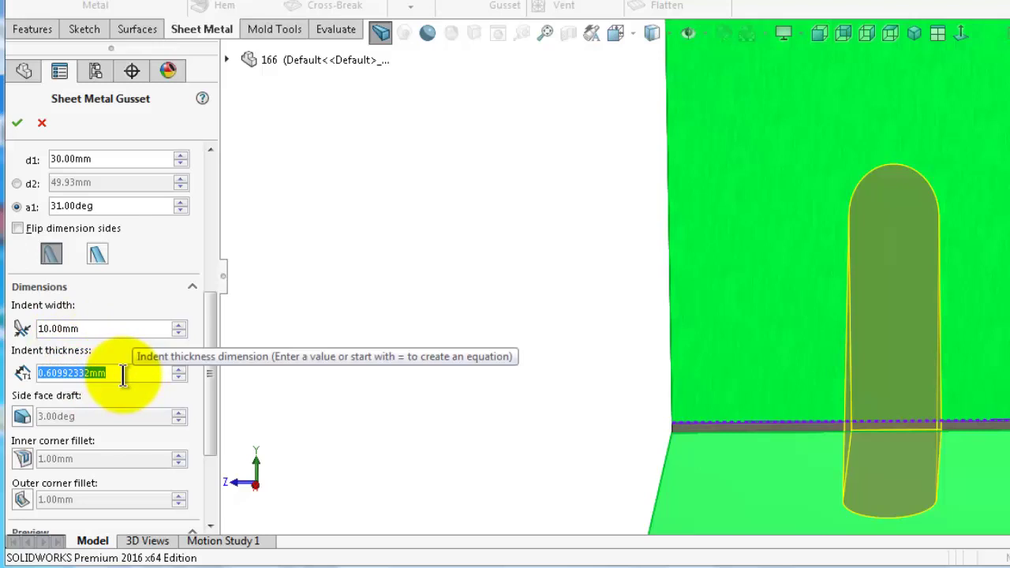
pyautogui.moveTo(125, 375); pyautogui.dragTo(56, 373)
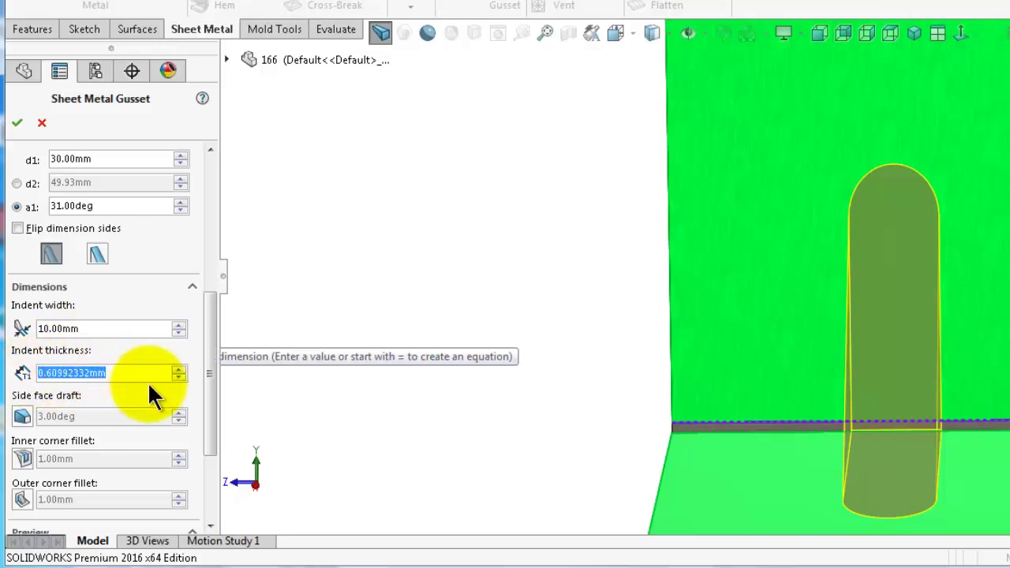
pyautogui.write('4')
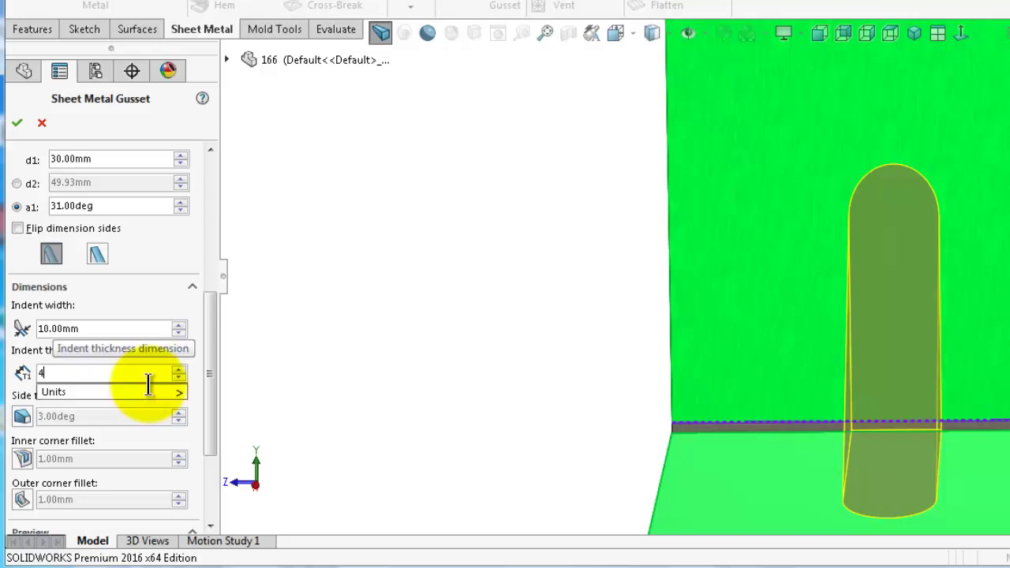
pyautogui.click(19, 126)
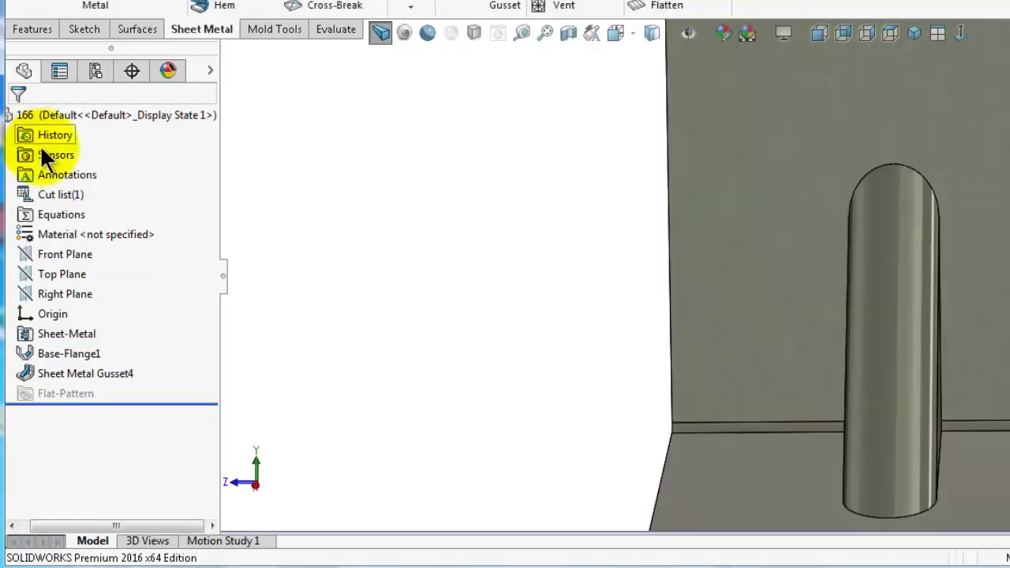
# - Edit the sheet metal gusset and try to apply an indent thickness of 5 mm
pyautogui.scroll(2, 790, 327)
pyautogui.moveTo(795, 317)
pyautogui.mouseDown(button='middle')
pyautogui.moveTo(764, 332)
pyautogui.moveTo(788, 297)
pyautogui.mouseUp(button='middle')
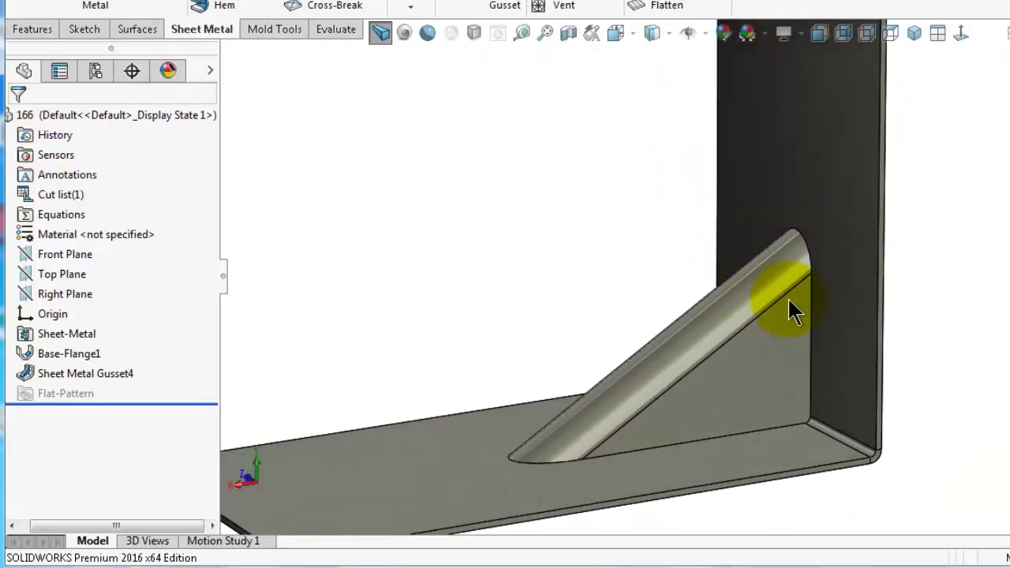
pyautogui.click(91, 373)
pyautogui.click(105, 329)
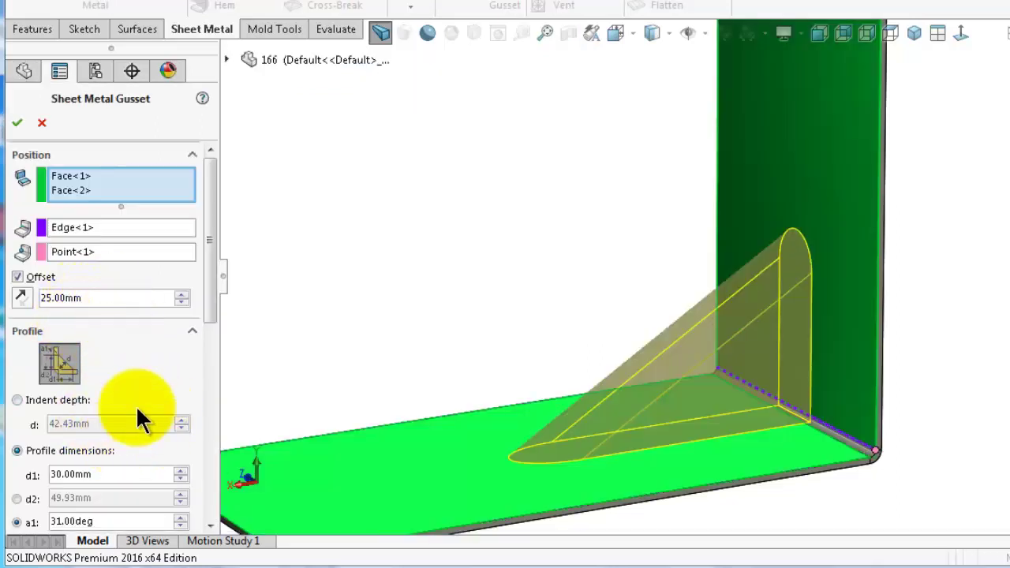
pyautogui.moveTo(207, 296); pyautogui.dragTo(216, 399)
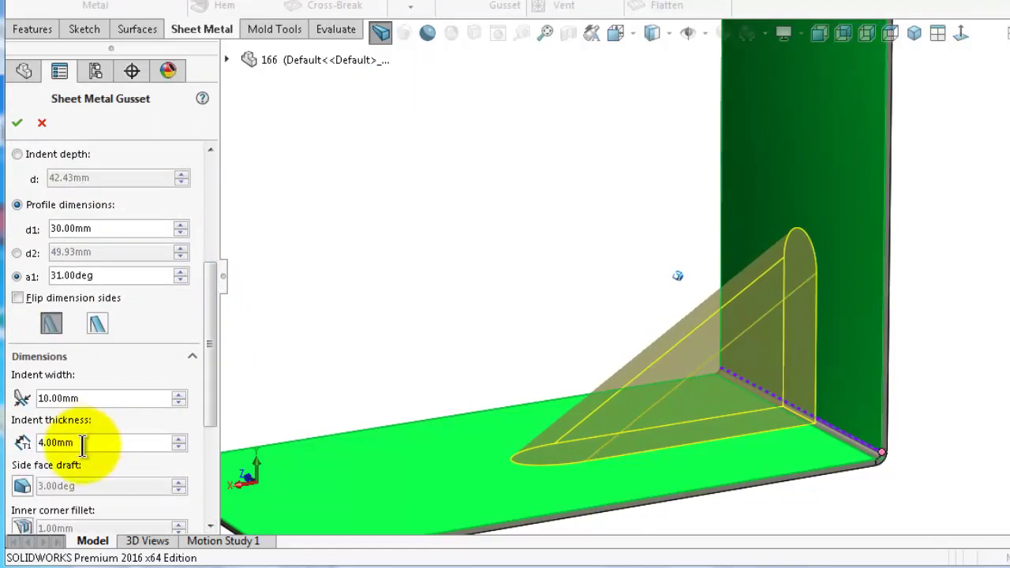
pyautogui.moveTo(86, 442); pyautogui.dragTo(35, 444)
pyautogui.write('5')
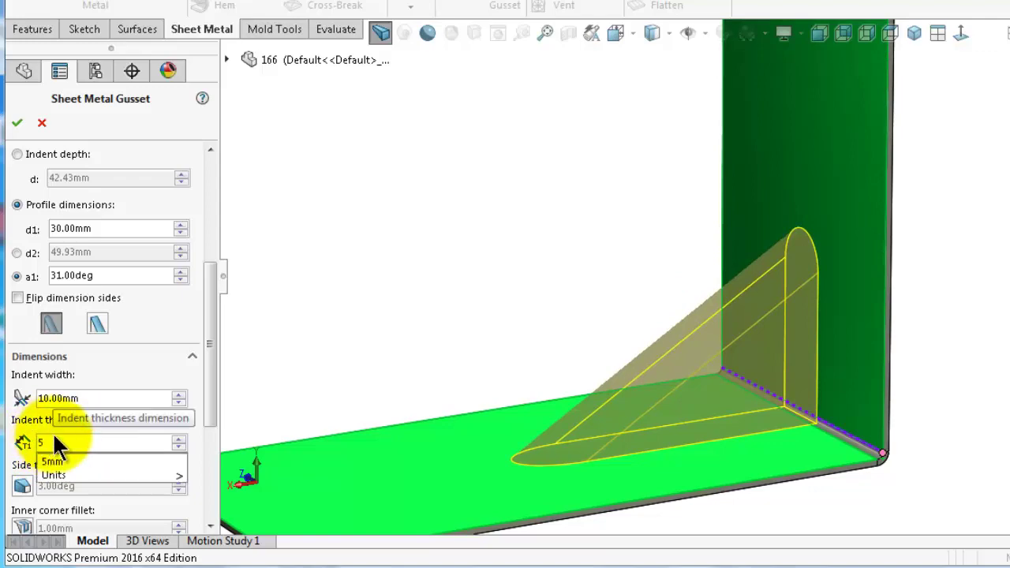
pyautogui.click(308, 358)
pyautogui.click(17, 122)
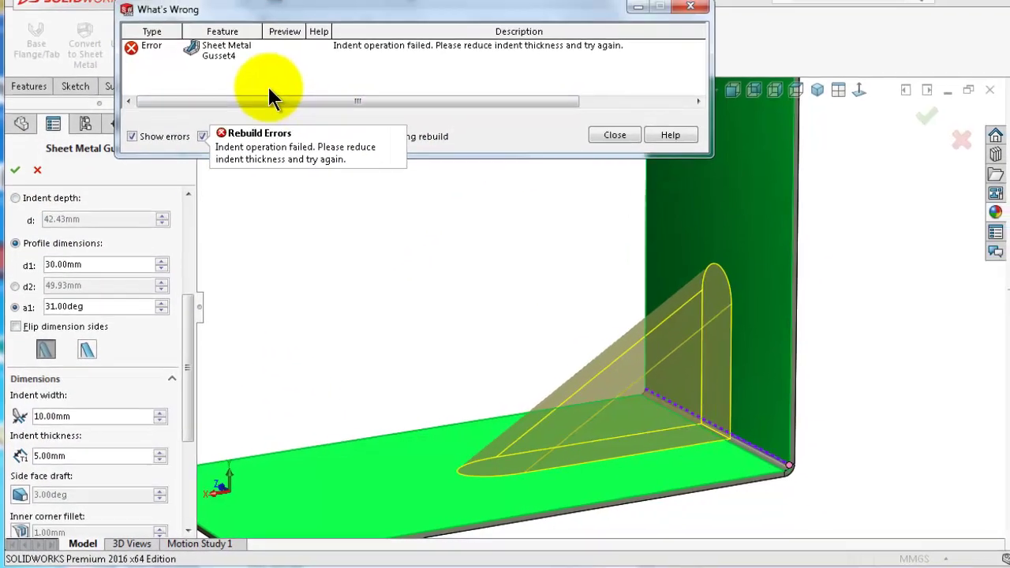
pyautogui.click(615, 135)
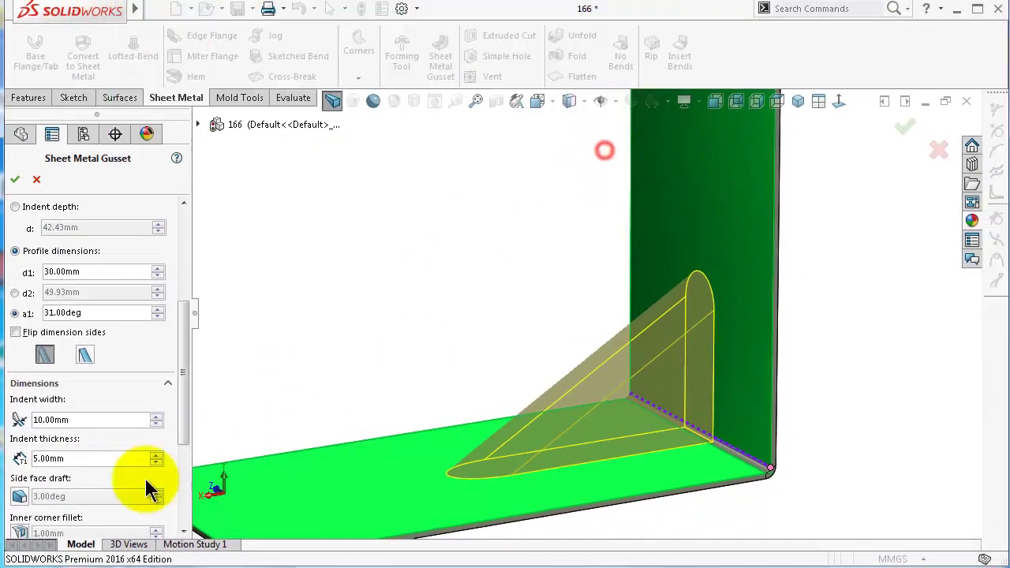
# - Set the gusset's indent thickness to 4.9 mm, apply it and inspect the indent up close
pyautogui.moveTo(80, 452); pyautogui.dragTo(25, 457)
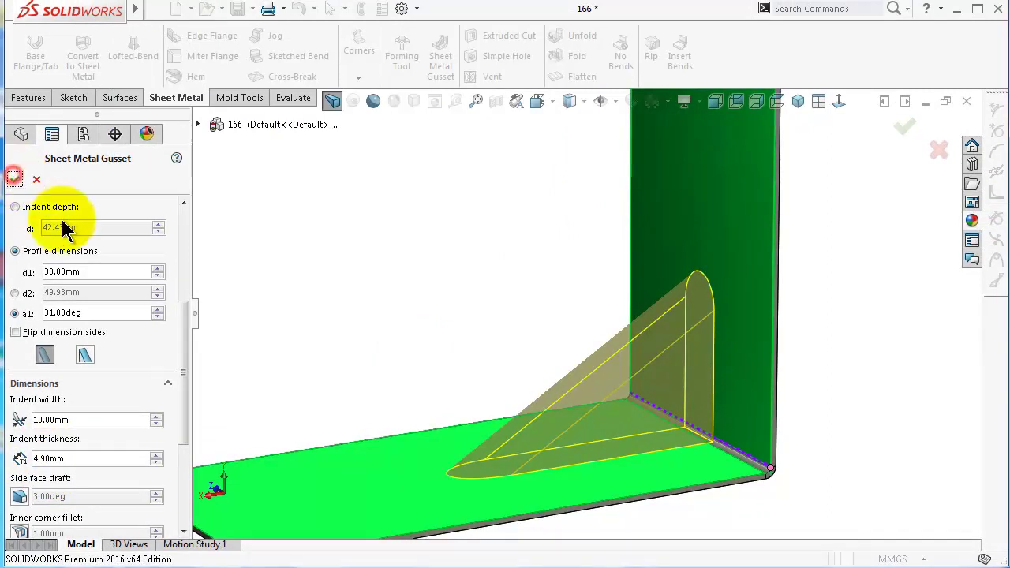
pyautogui.click(15, 178)
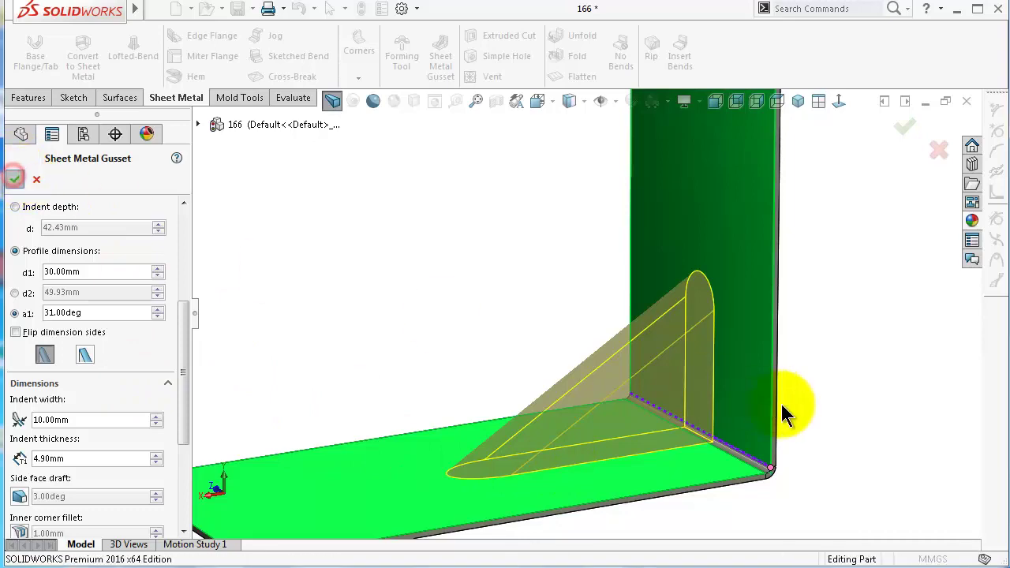
pyautogui.moveTo(789, 404)
pyautogui.mouseDown(button='middle')
pyautogui.moveTo(606, 408)
pyautogui.moveTo(433, 393)
pyautogui.moveTo(419, 378)
pyautogui.mouseUp(button='middle')
pyautogui.scroll(-5, 517, 397)
pyautogui.moveTo(496, 404); pyautogui.dragTo(229, 412, button='middle')
# - Edit the gusset again and set its indent thickness to 1 mm
pyautogui.click(82, 399)
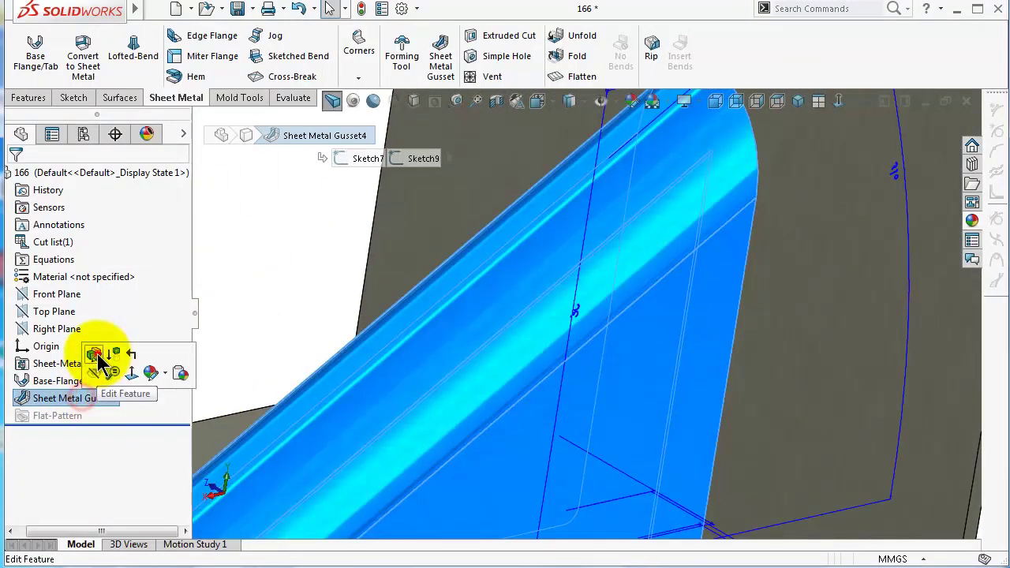
pyautogui.click(118, 355)
pyautogui.click(180, 338)
pyautogui.scroll(-3, 184, 430)
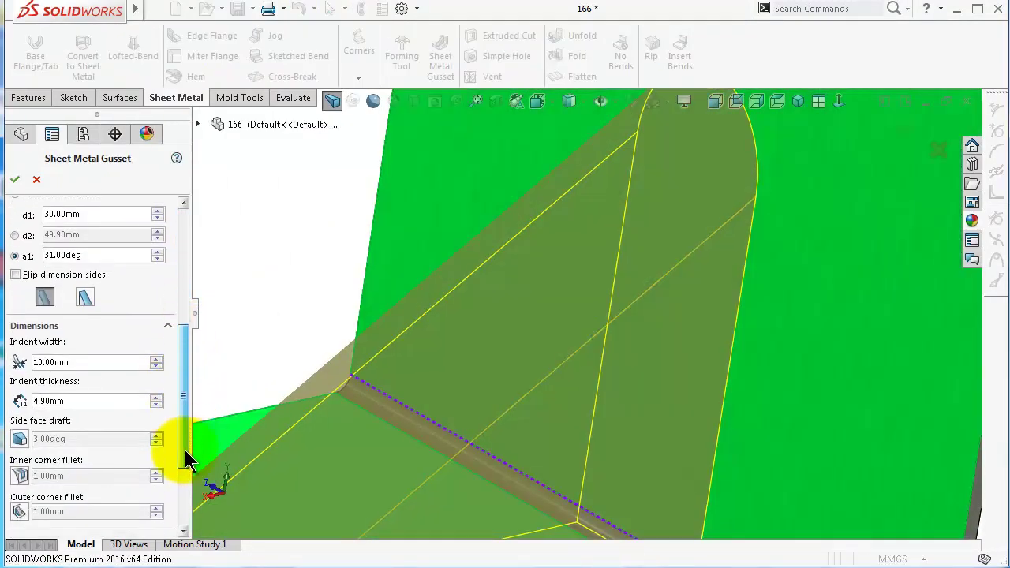
pyautogui.click(80, 384)
pyautogui.write('1')
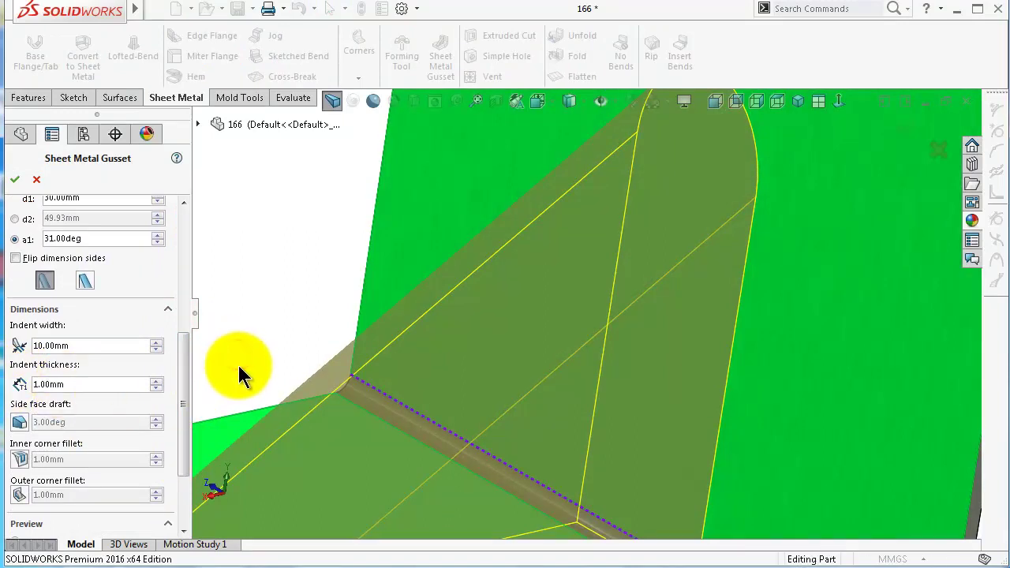
pyautogui.moveTo(238, 363); pyautogui.dragTo(238, 379, button='middle')
# - Enable the gusset's inner corner fillet with a 2 mm radius, apply it and inspect both sides of the bracket
pyautogui.moveTo(181, 378); pyautogui.dragTo(185, 426)
pyautogui.moveTo(185, 427)
pyautogui.mouseDown(button='middle')
pyautogui.moveTo(495, 402)
pyautogui.moveTo(472, 396)
pyautogui.mouseUp(button='middle')
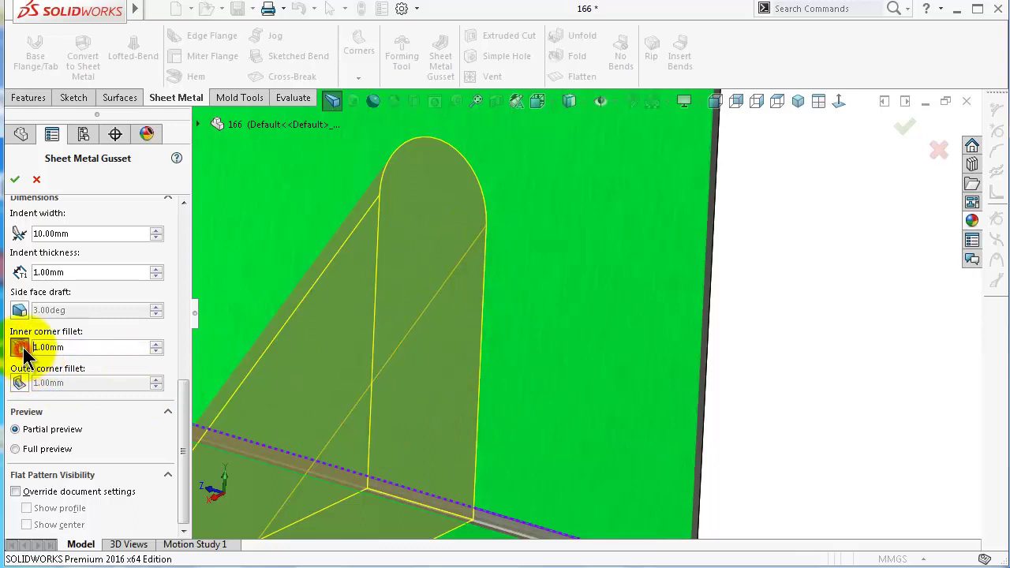
pyautogui.doubleClick(99, 348)
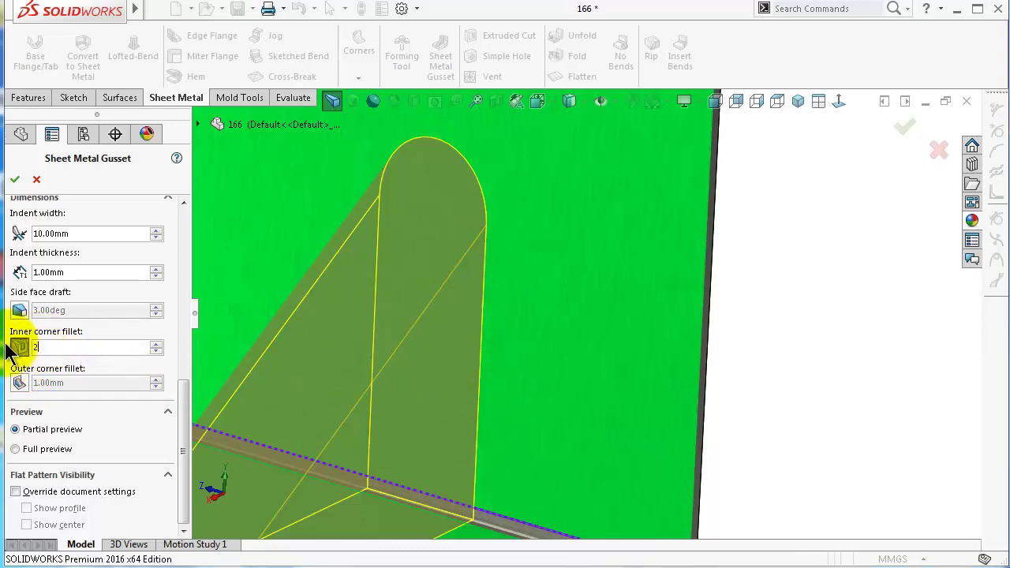
pyautogui.rightClick(33, 355)
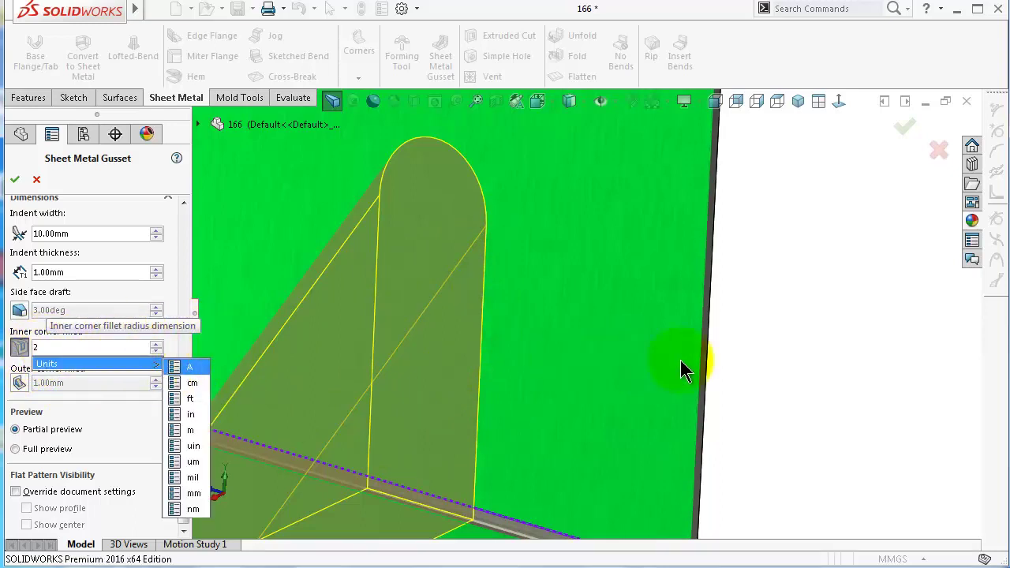
pyautogui.click(800, 365)
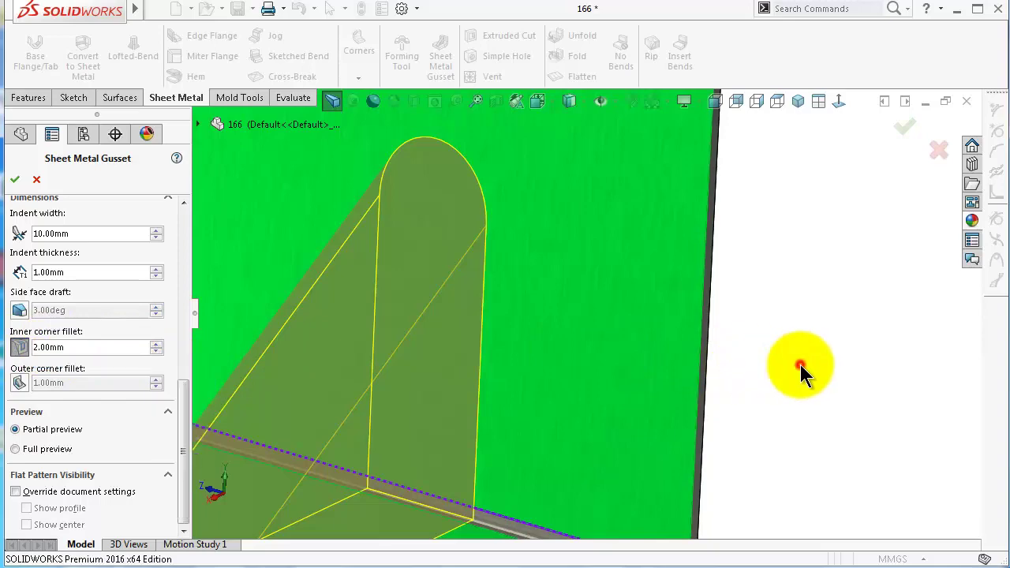
pyautogui.click(905, 146)
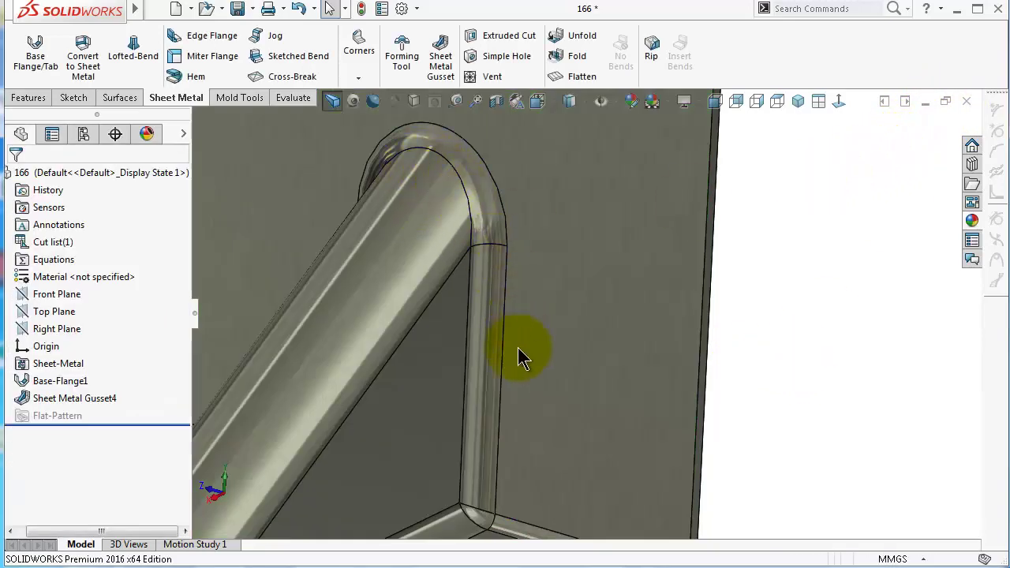
pyautogui.moveTo(381, 517); pyautogui.dragTo(663, 343, button='middle')
pyautogui.moveTo(417, 439); pyautogui.dragTo(422, 438, button='middle')
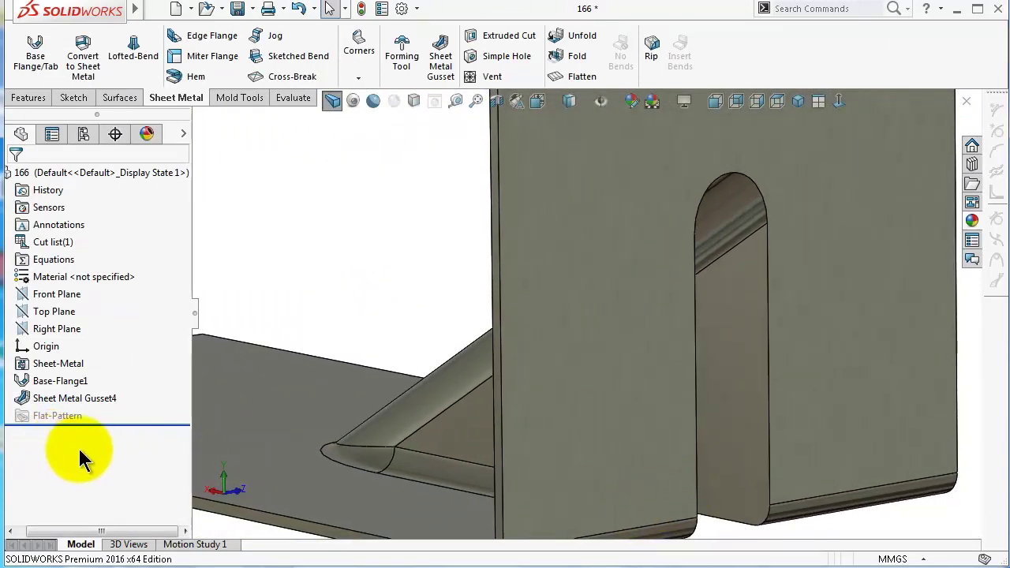
# - Edit the gusset, enable its outer corner fillet with a 3 mm radius and apply the change
pyautogui.click(60, 398)
pyautogui.click(75, 352)
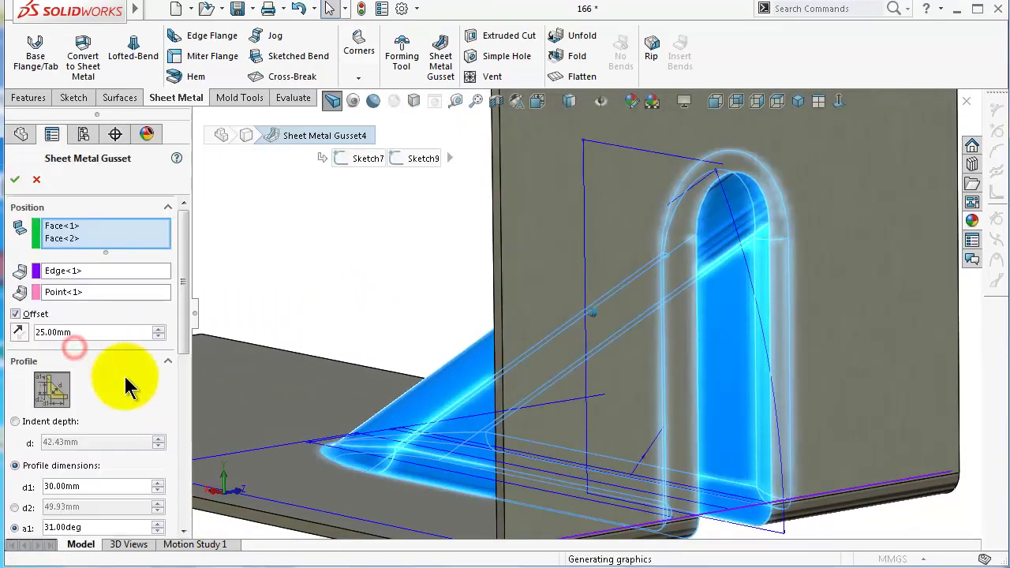
pyautogui.scroll(-5, 164, 341)
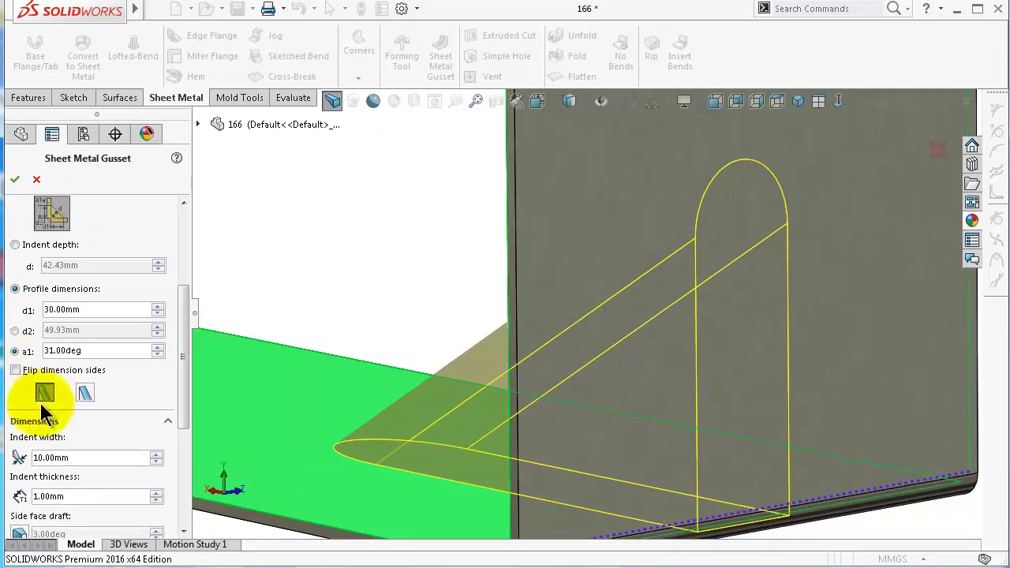
pyautogui.scroll(-5, 181, 419)
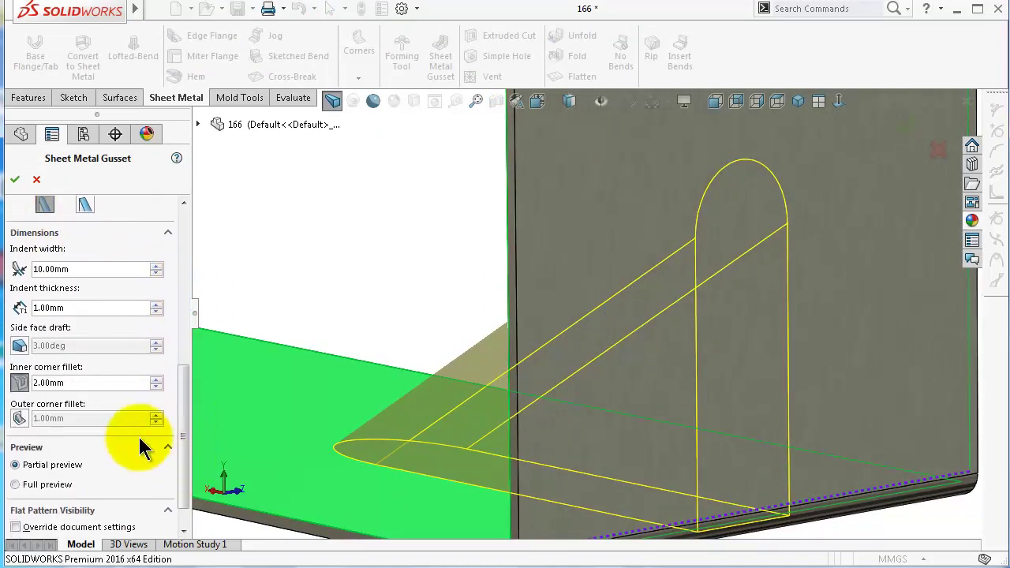
pyautogui.click(21, 419)
pyautogui.click(113, 419)
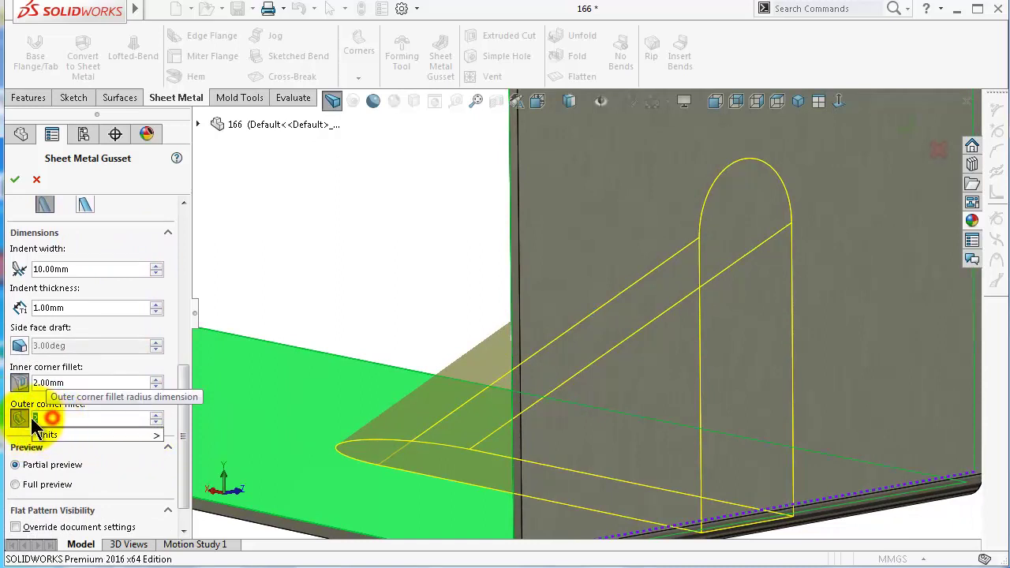
pyautogui.write('3.00mm')
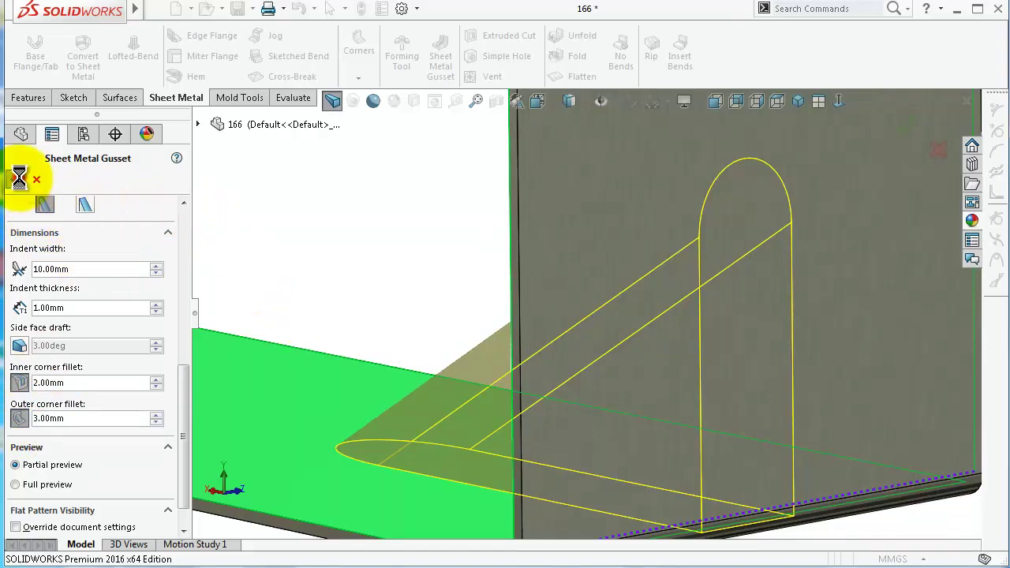
# - Examine the gusset's filleted corners from the back, front and side of the bracket
pyautogui.scroll(-5, 711, 347)
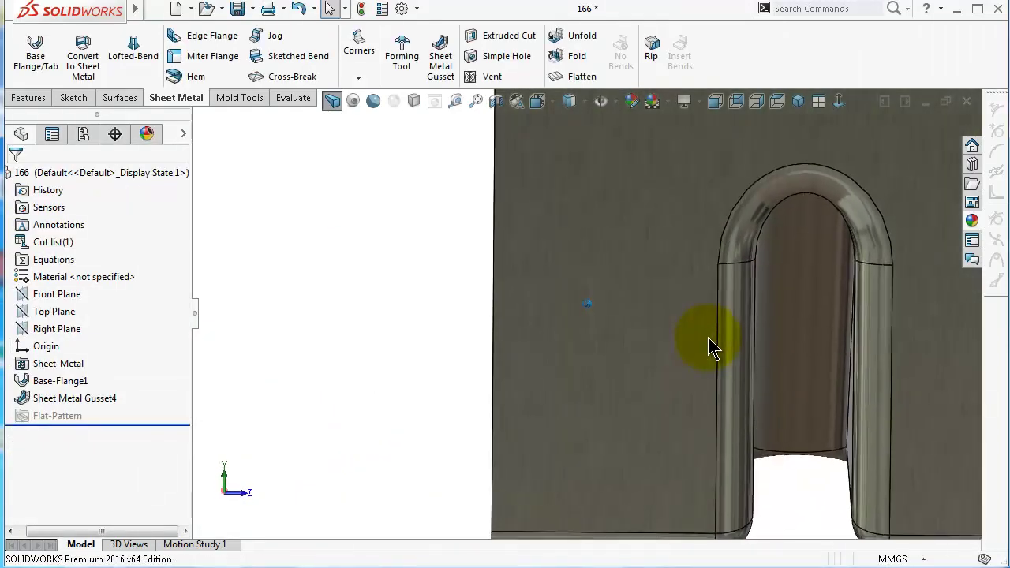
pyautogui.moveTo(708, 338); pyautogui.dragTo(647, 327, button='middle')
pyautogui.scroll(4, 647, 327)
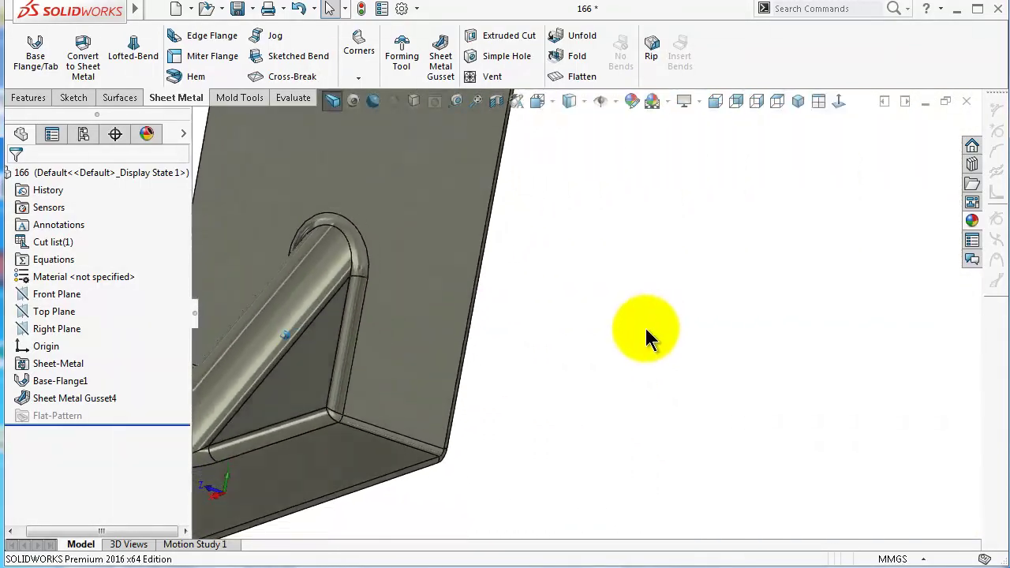
pyautogui.scroll(2, 262, 333)
pyautogui.scroll(-1, 254, 320)
pyautogui.scroll(1, 258, 328)
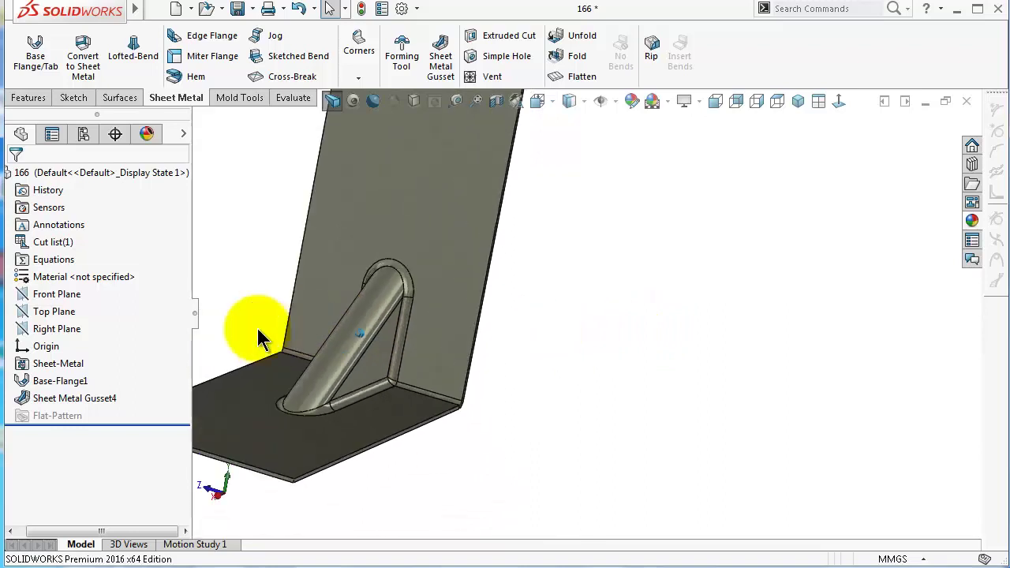
pyautogui.scroll(-2, 255, 328)
pyautogui.scroll(1, 262, 335)
pyautogui.moveTo(256, 330); pyautogui.dragTo(284, 341, button='middle')
pyautogui.scroll(-1, 272, 339)
pyautogui.press('Left')
pyautogui.press('Left')
pyautogui.press('Left')
pyautogui.press('Left')
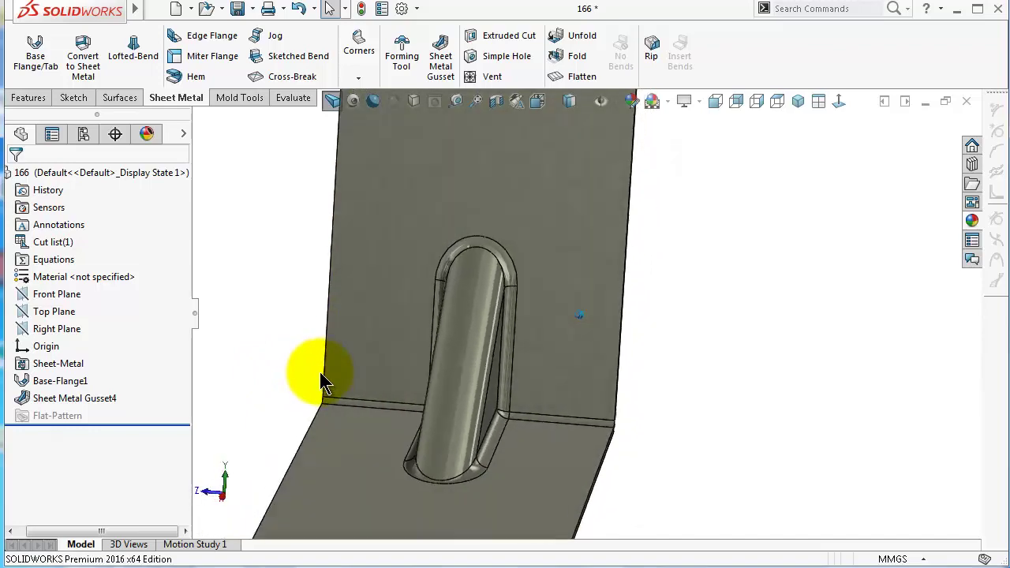
pyautogui.press('Left')
pyautogui.press('Left')
pyautogui.press('Left')
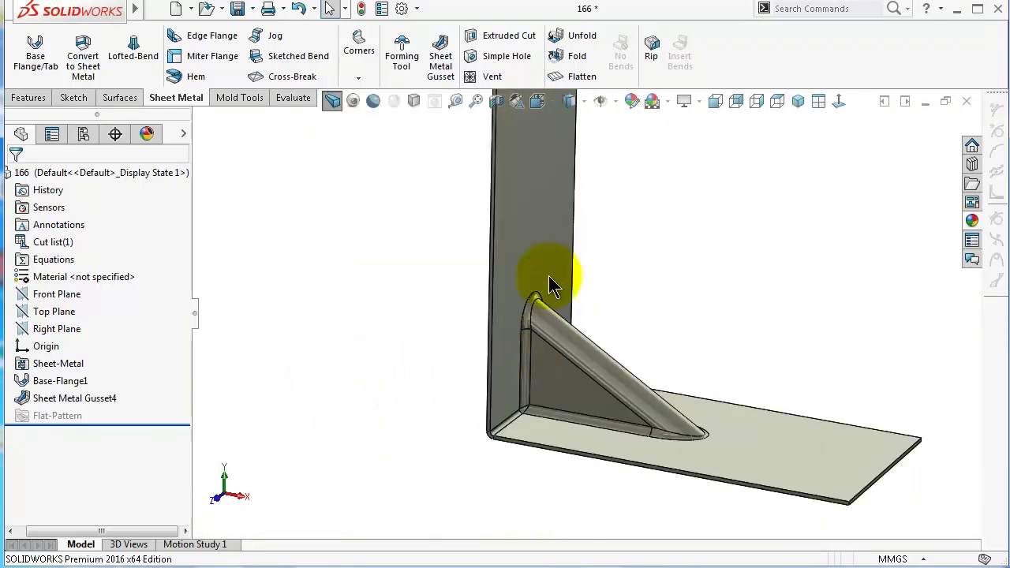
# - Suppress the sheet metal gusset so the plain L-shaped bracket remains
pyautogui.moveTo(514, 353); pyautogui.dragTo(522, 354, button='middle')
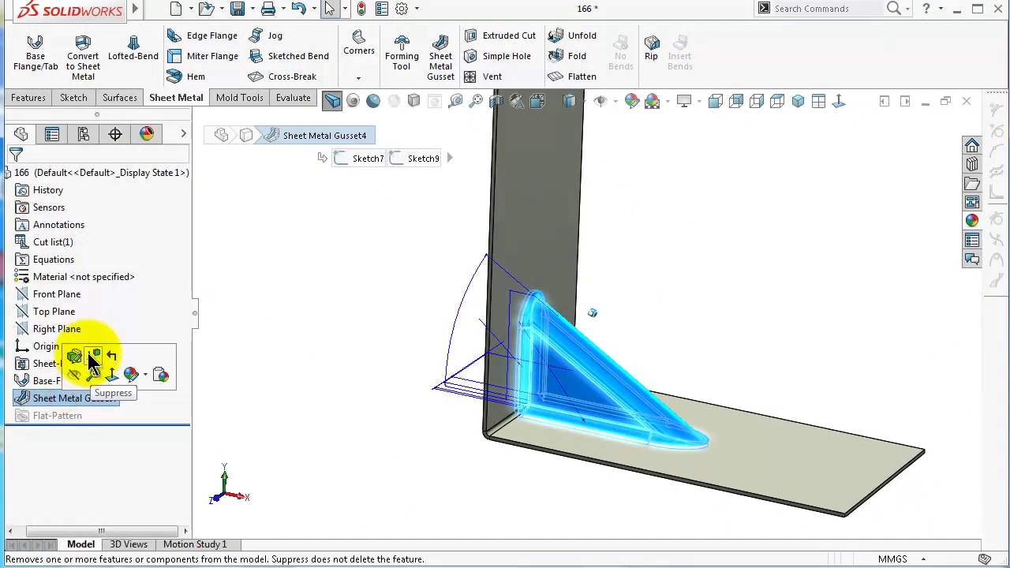
pyautogui.click(91, 357)
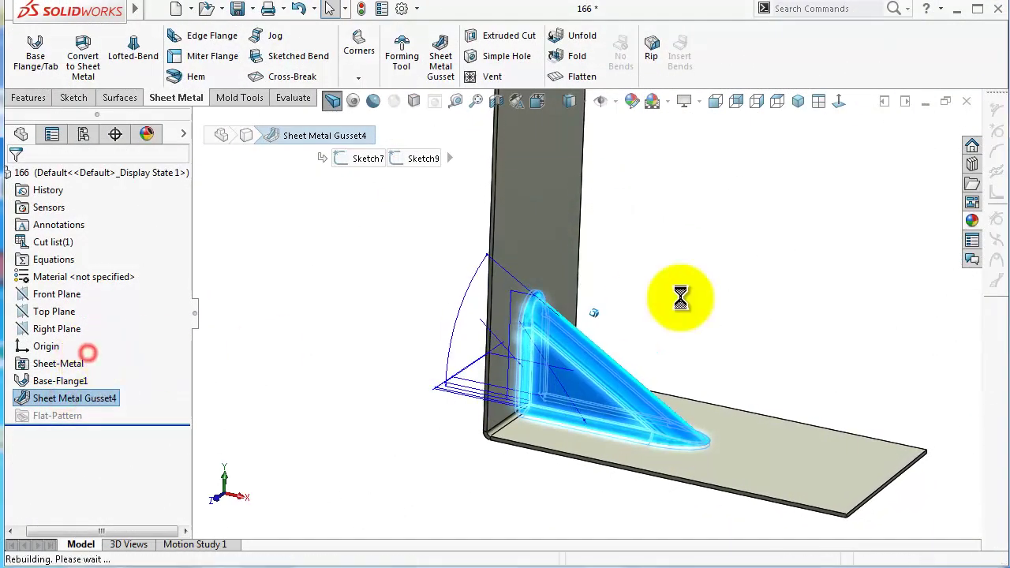
pyautogui.moveTo(690, 327); pyautogui.dragTo(679, 346, button='middle')
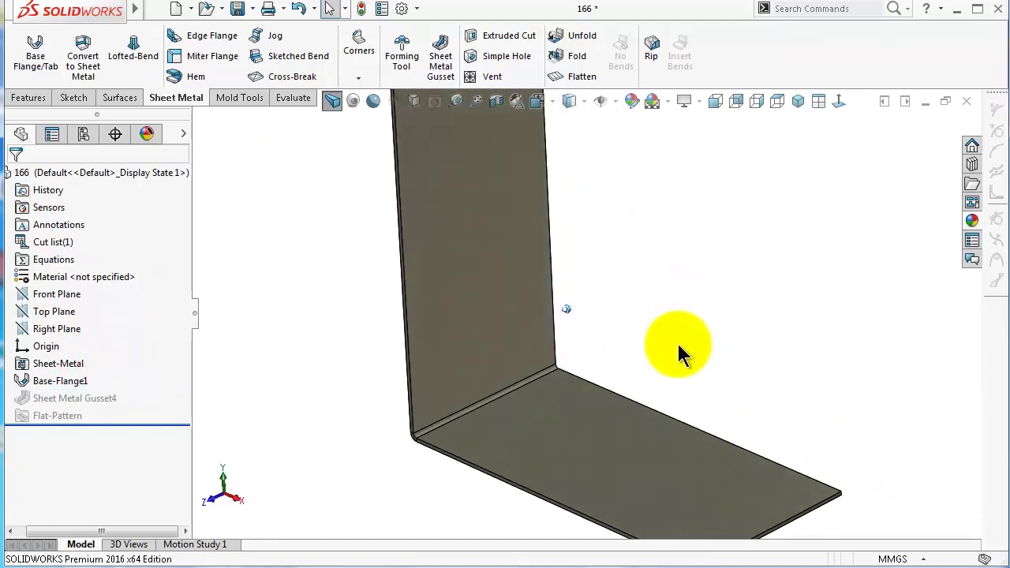
# - Start a sketch on the horizontal flange's top face and draw a slanted line about 54 mm long from its back edge
pyautogui.click(616, 441)
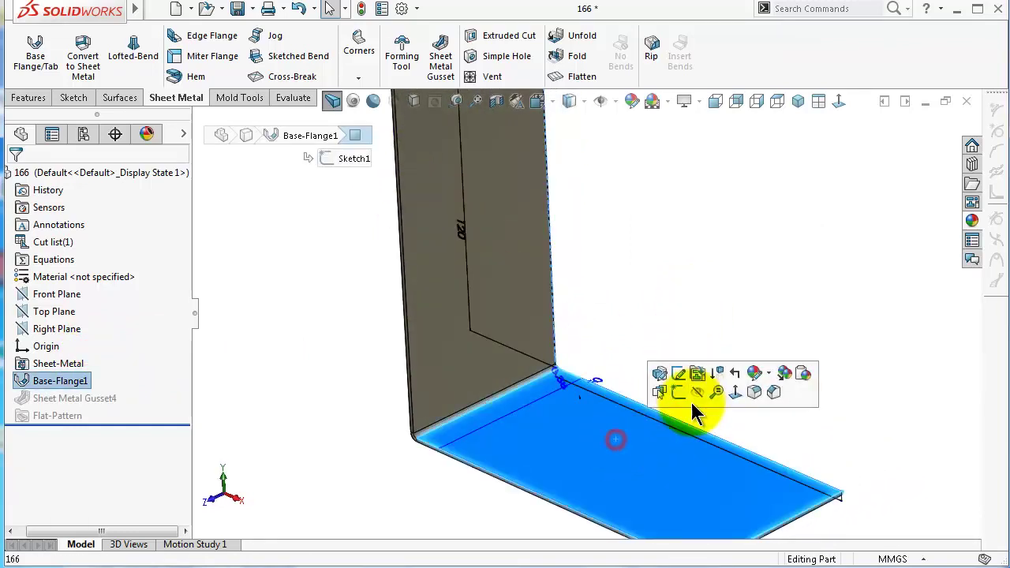
pyautogui.click(677, 392)
pyautogui.click(837, 103)
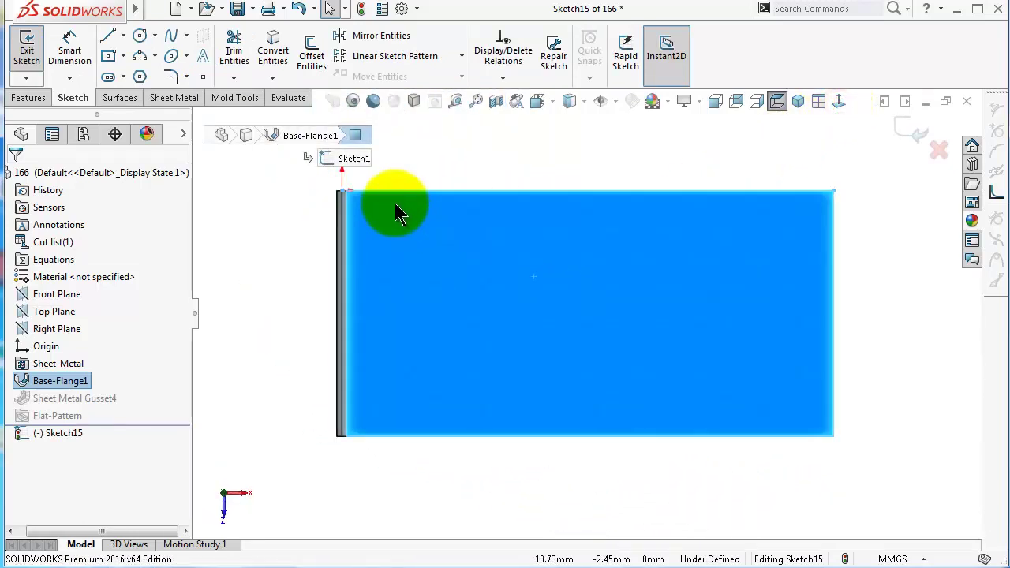
pyautogui.click(112, 36)
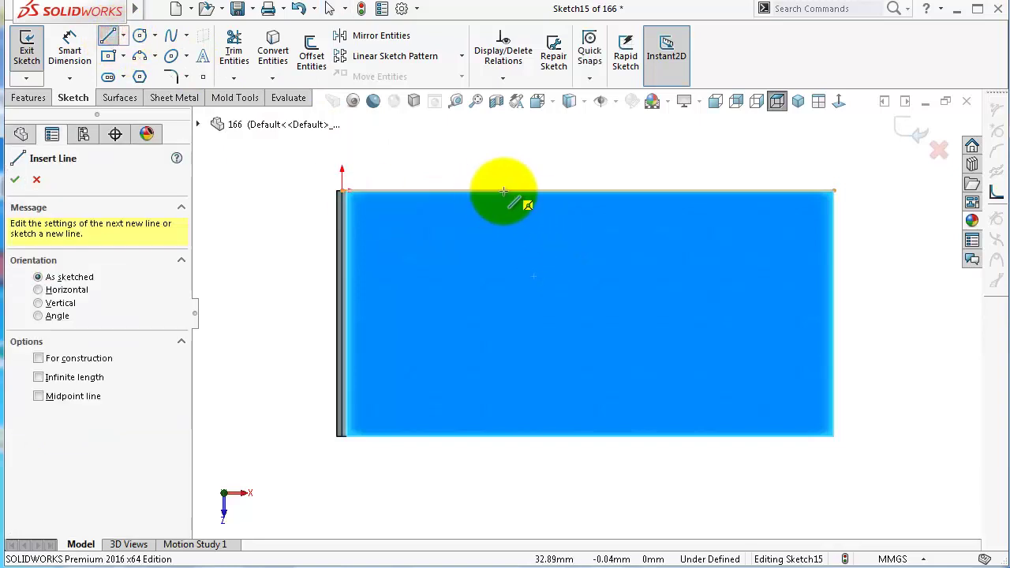
pyautogui.click(504, 191)
pyautogui.click(642, 414)
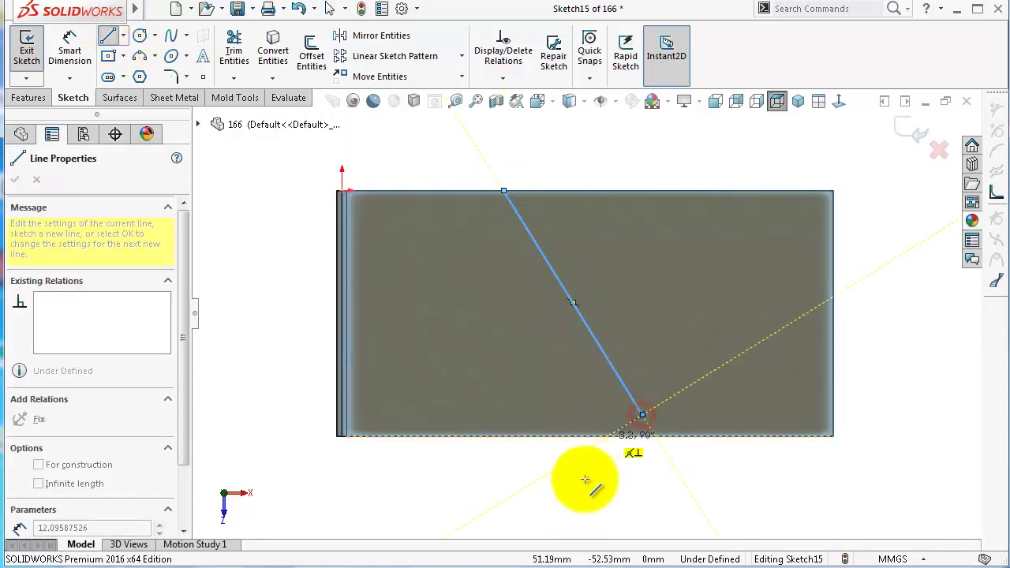
# - Dimension the angle between the slanted line and the flange's back edge at 135°
pyautogui.moveTo(583, 499); pyautogui.dragTo(607, 273, button='right')
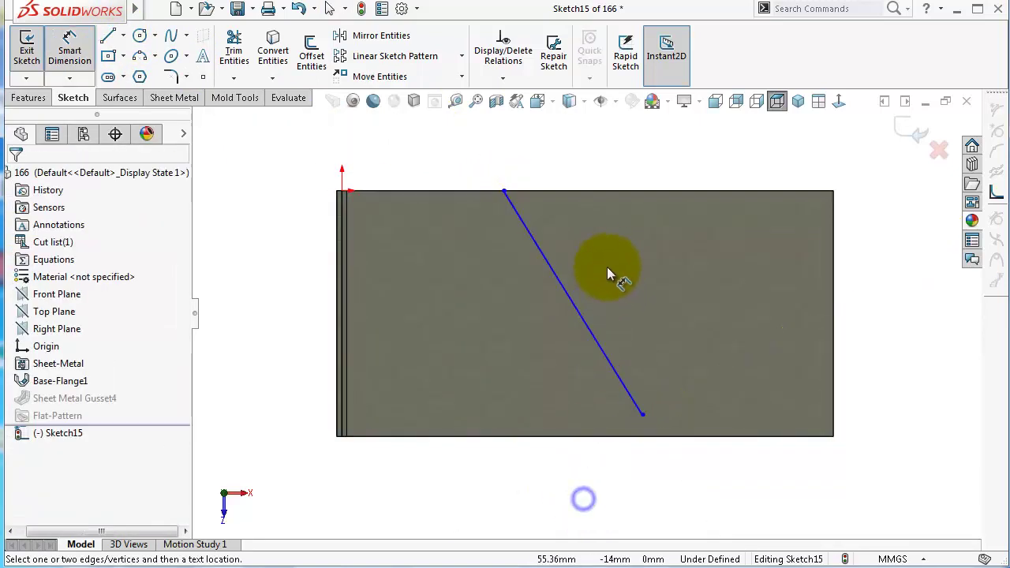
pyautogui.click(580, 312)
pyautogui.click(455, 191)
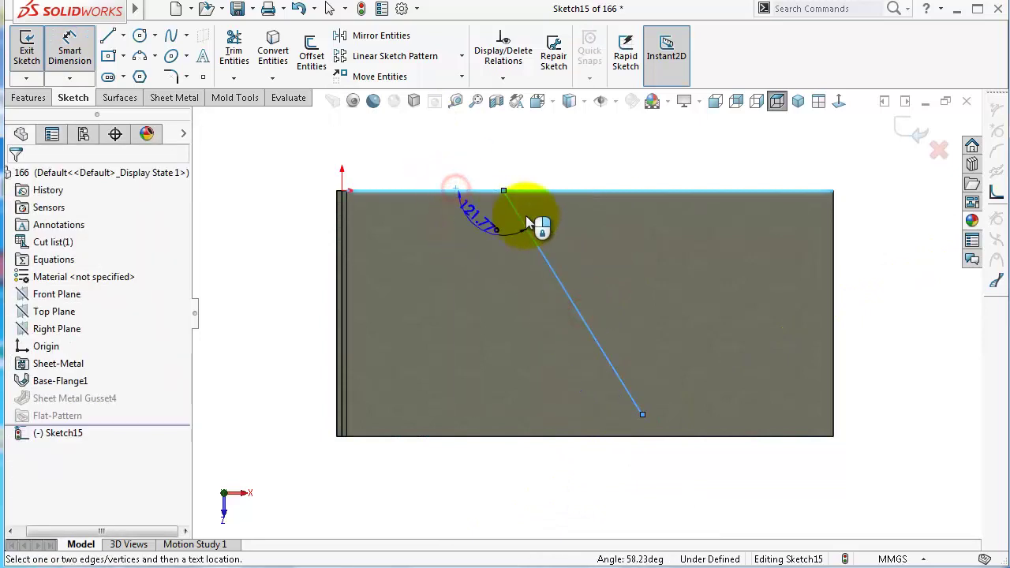
pyautogui.click(477, 229)
pyautogui.write('1')
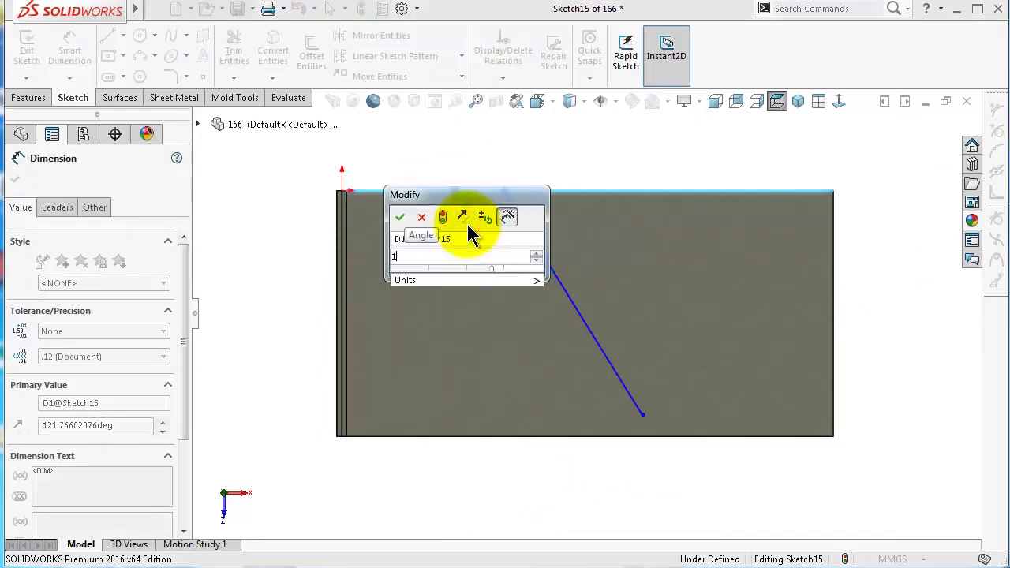
pyautogui.write('35')
pyautogui.press('Return')
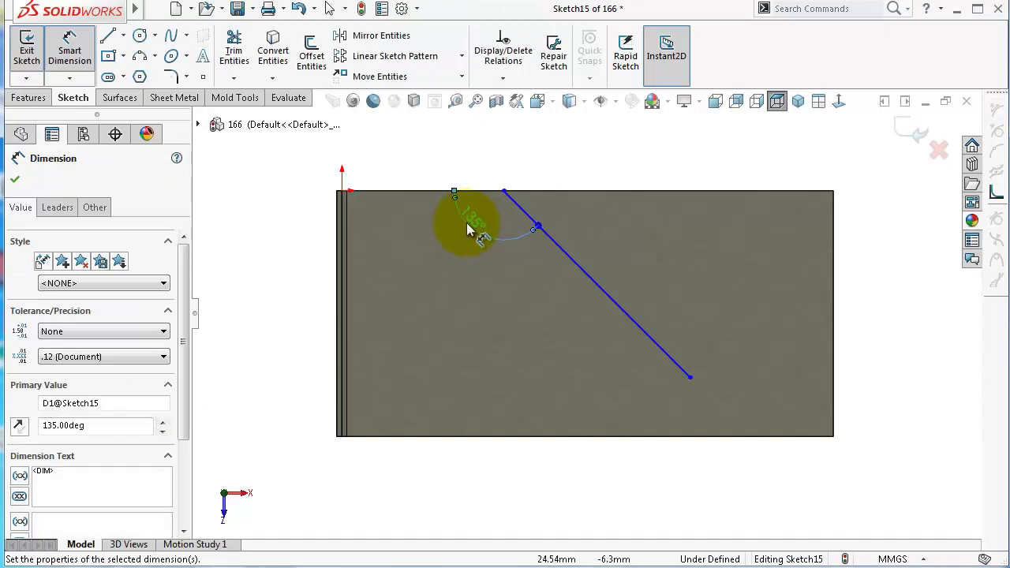
pyautogui.click(417, 132)
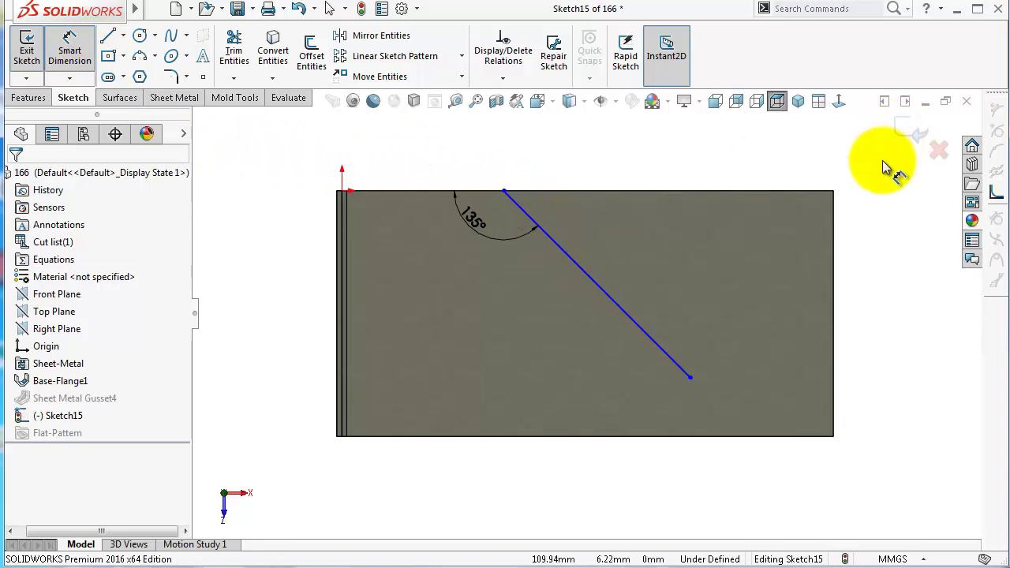
pyautogui.press('Escape')
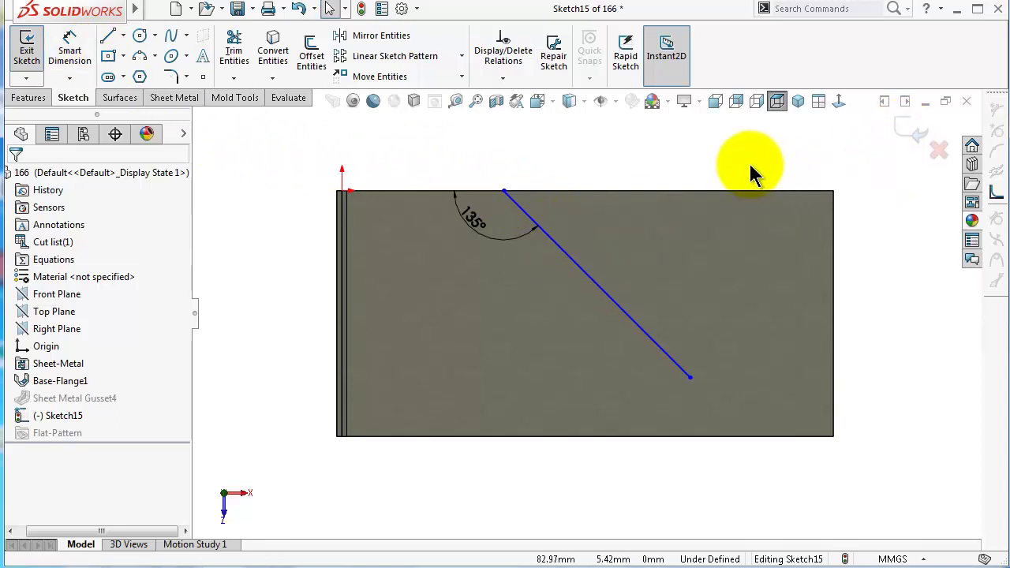
# - Convert the slanted line to construction geometry and make its free end coincident with the flange's front outer corner
pyautogui.click(595, 284)
pyautogui.click(656, 235)
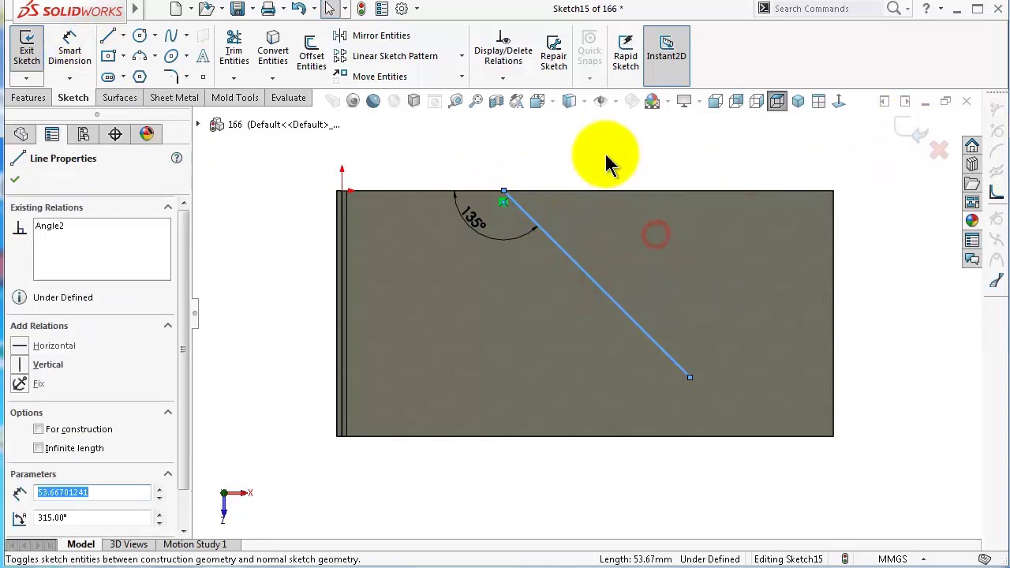
pyautogui.click(606, 151)
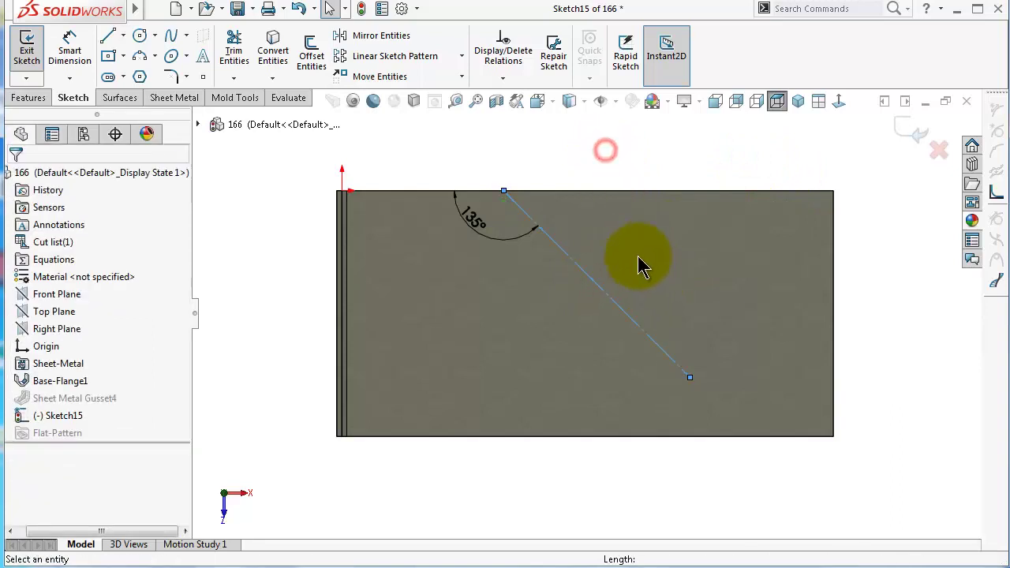
pyautogui.click(690, 378)
pyautogui.keyDown('ctrl'); pyautogui.click(834, 437); pyautogui.keyUp('ctrl')
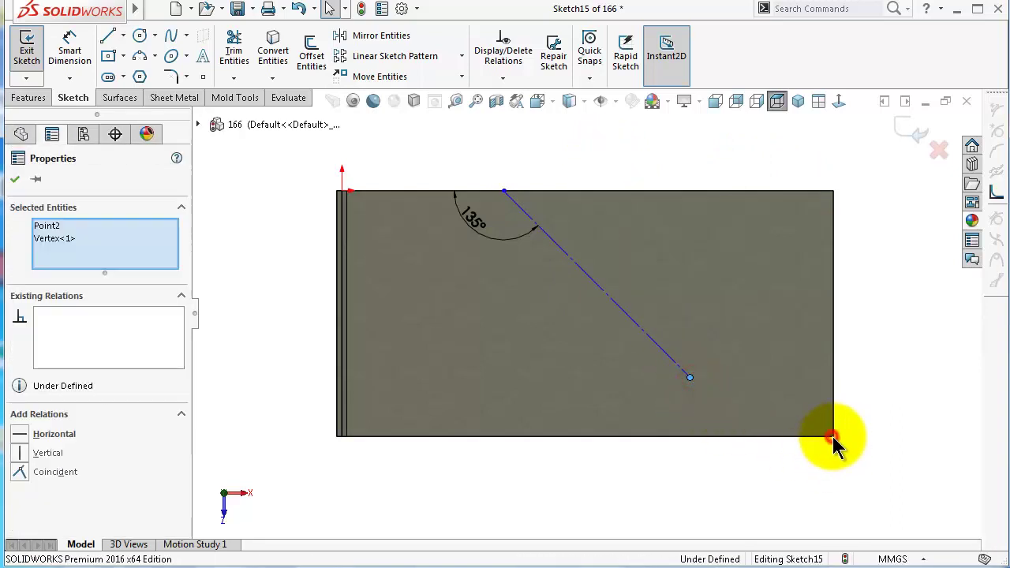
pyautogui.click(913, 371)
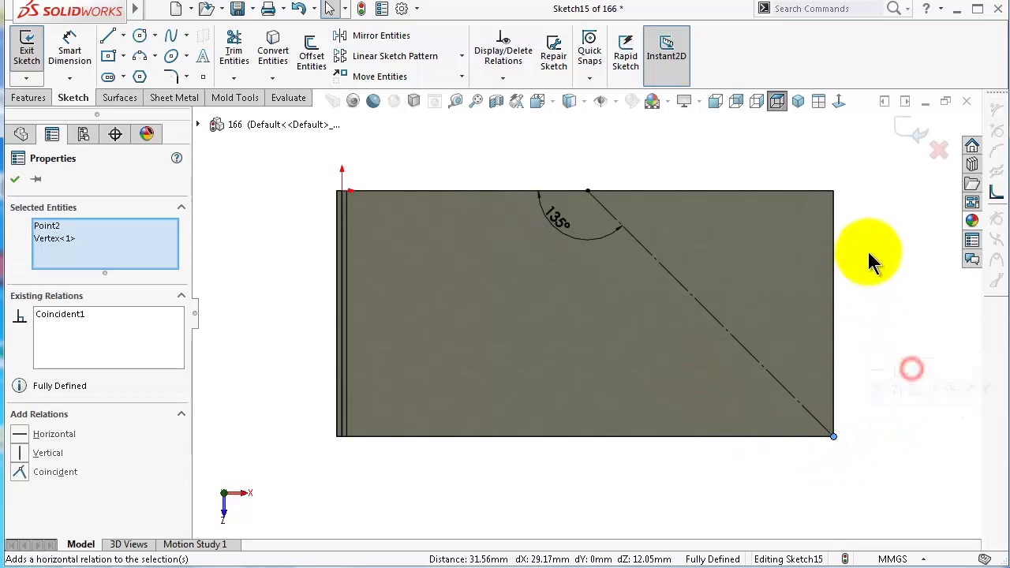
pyautogui.click(892, 218)
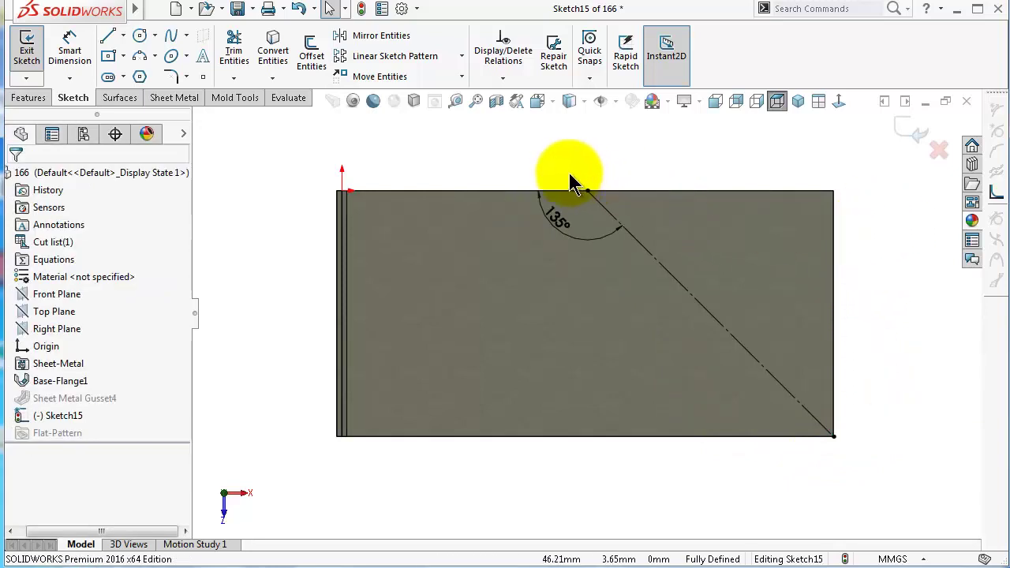
# - Place a sketch point near the flange's front edge at about X 35 mm, Y -43 mm and exit the sketch
pyautogui.click(202, 76)
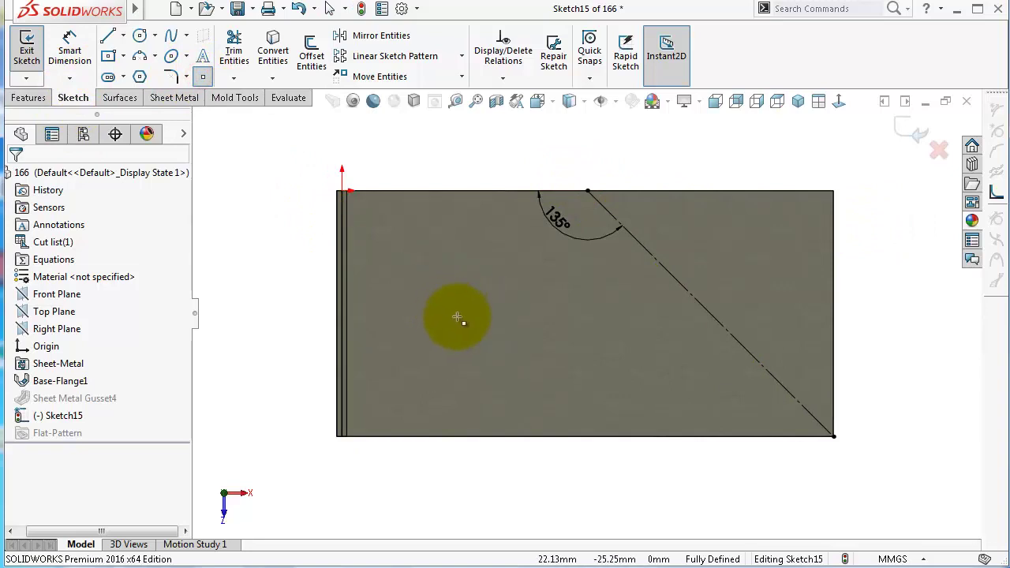
pyautogui.click(586, 317)
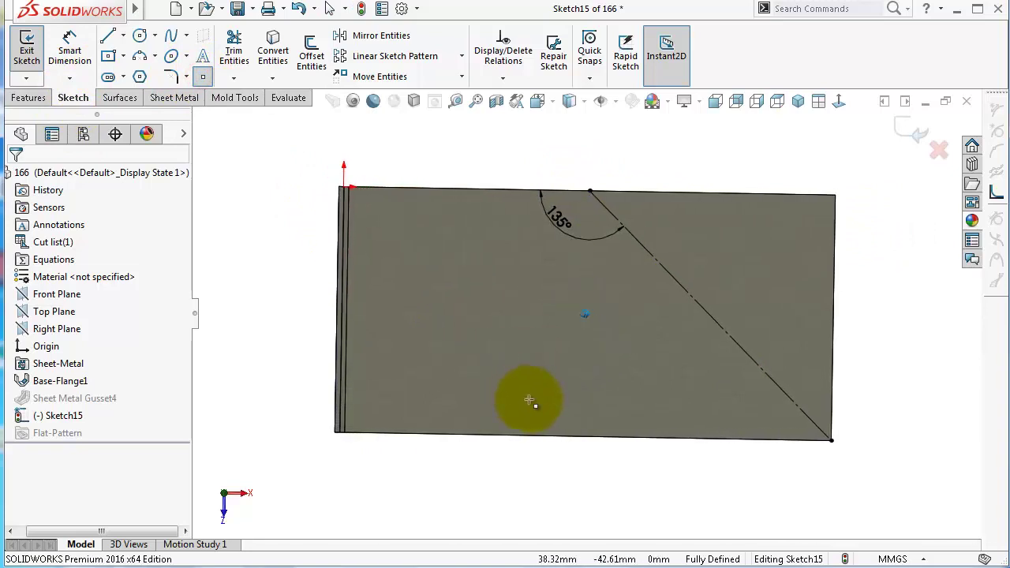
pyautogui.click(514, 399)
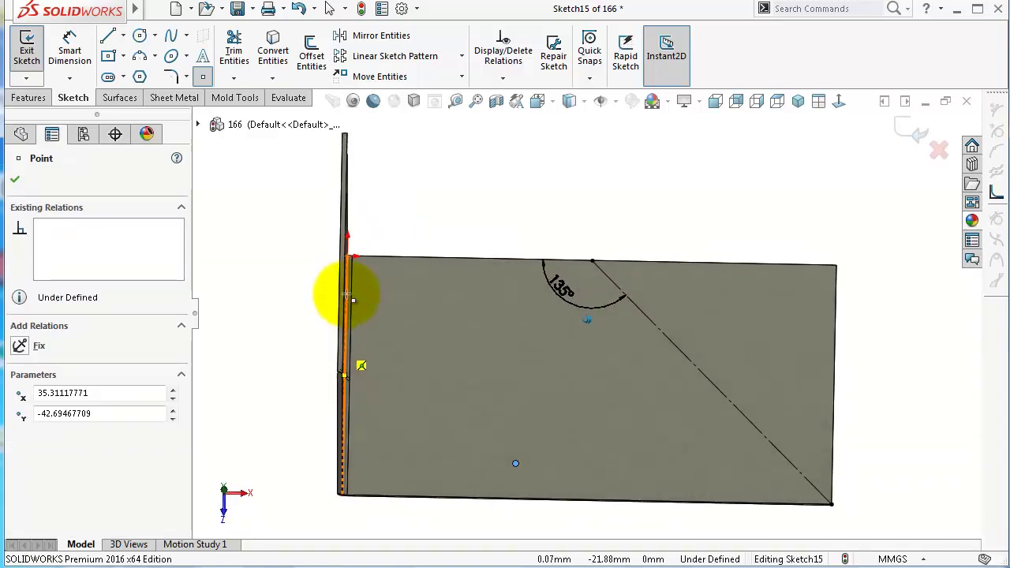
pyautogui.click(916, 133)
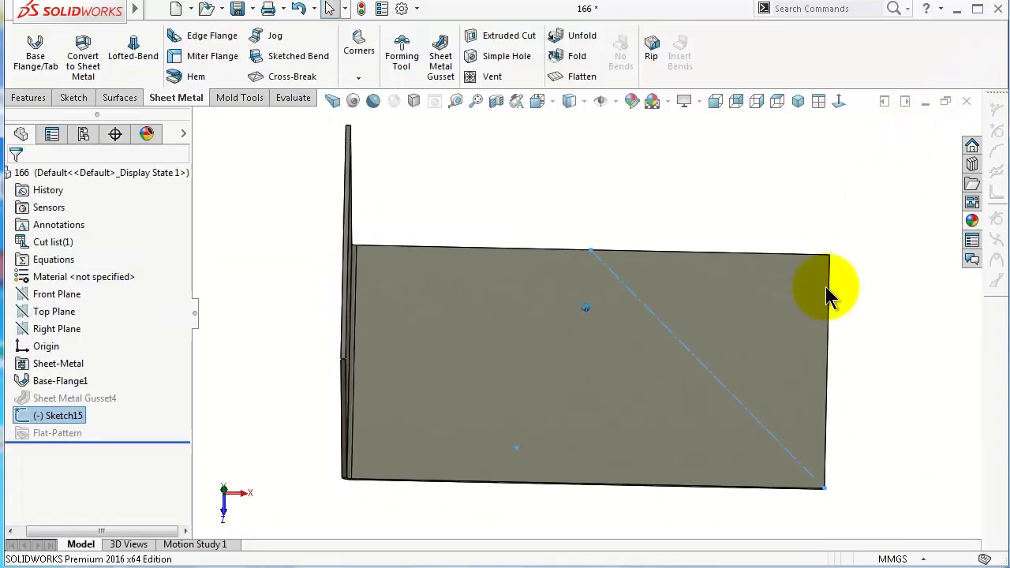
# - Start a Sheet Metal Gusset between the vertical and horizontal flange faces, using the slanted construction line as its reference line
pyautogui.click(441, 60)
pyautogui.click(359, 266)
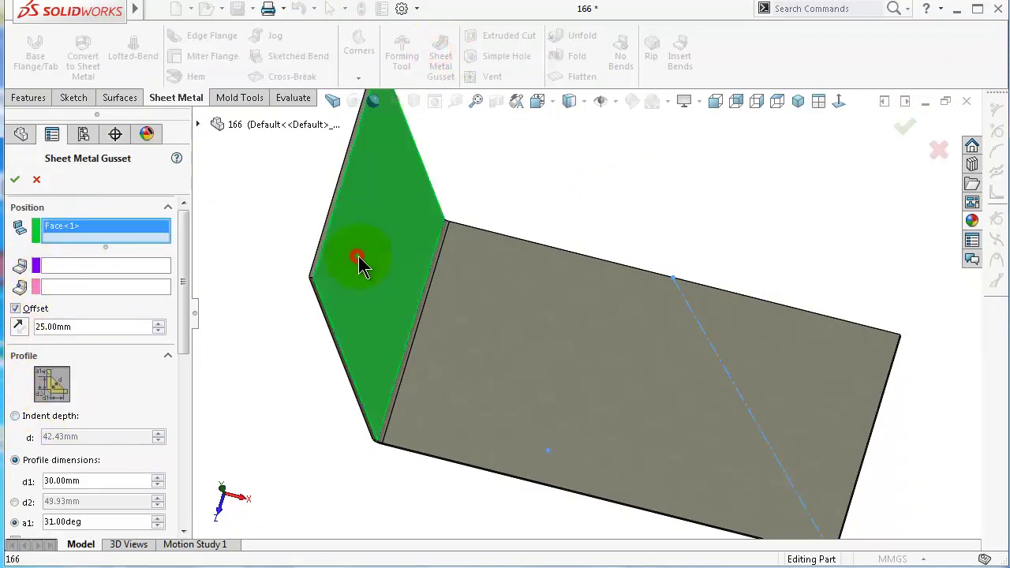
pyautogui.click(563, 348)
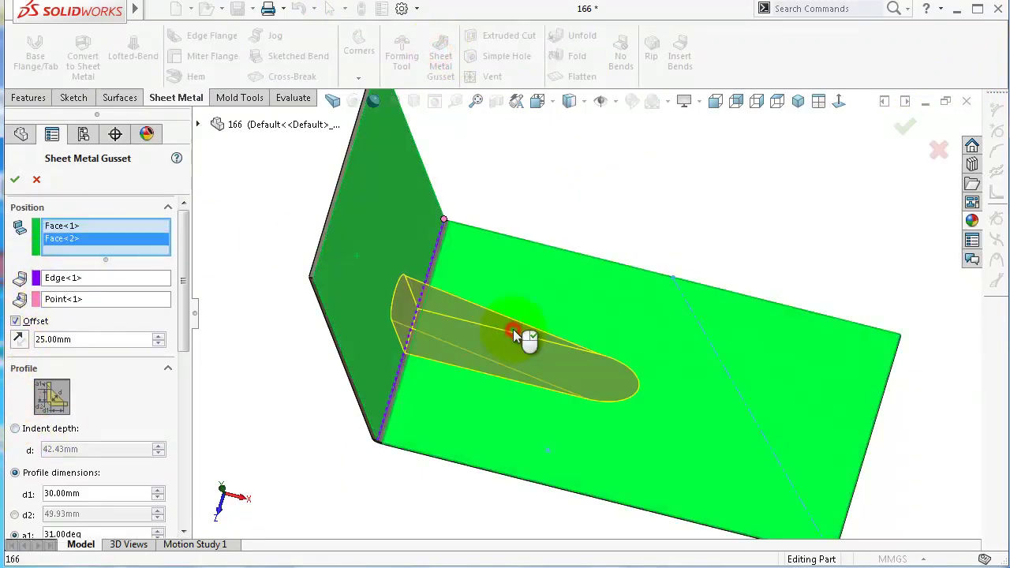
pyautogui.click(75, 283)
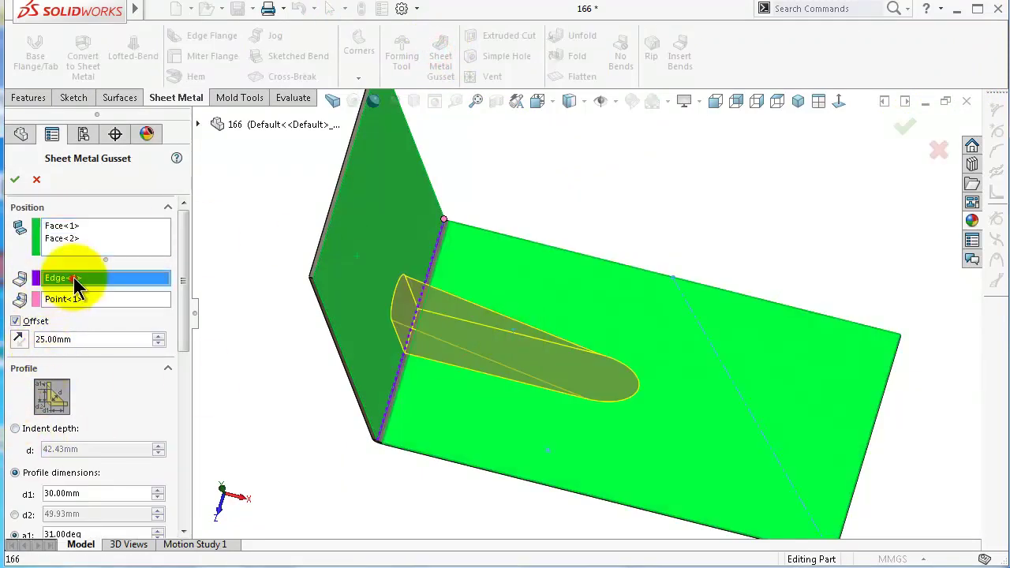
pyautogui.click(733, 389)
pyautogui.press('Left')
pyautogui.press('Left')
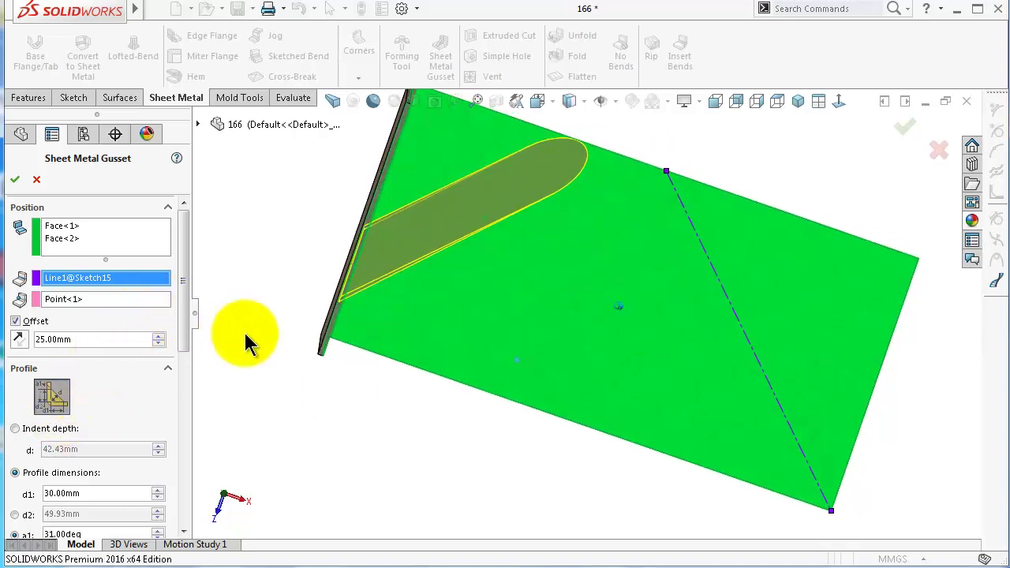
pyautogui.press('Up')
pyautogui.press('Up')
pyautogui.press('Up')
# - Set the gusset profile's angle a1 to 45° and length d1 to 40 mm, and create the gusset
pyautogui.moveTo(183, 335); pyautogui.dragTo(190, 467)
pyautogui.moveTo(183, 398); pyautogui.dragTo(186, 330)
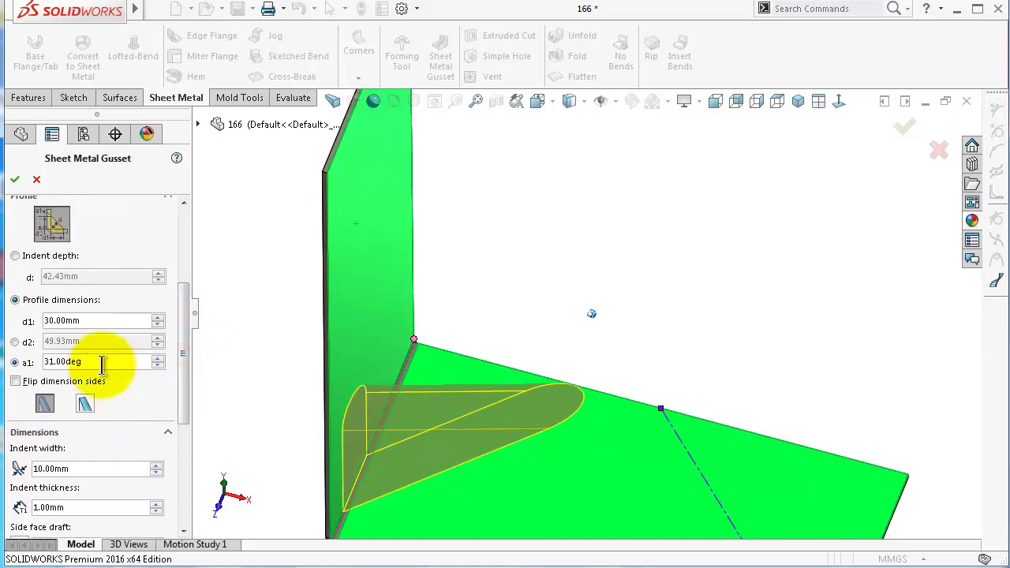
pyautogui.doubleClick(64, 361)
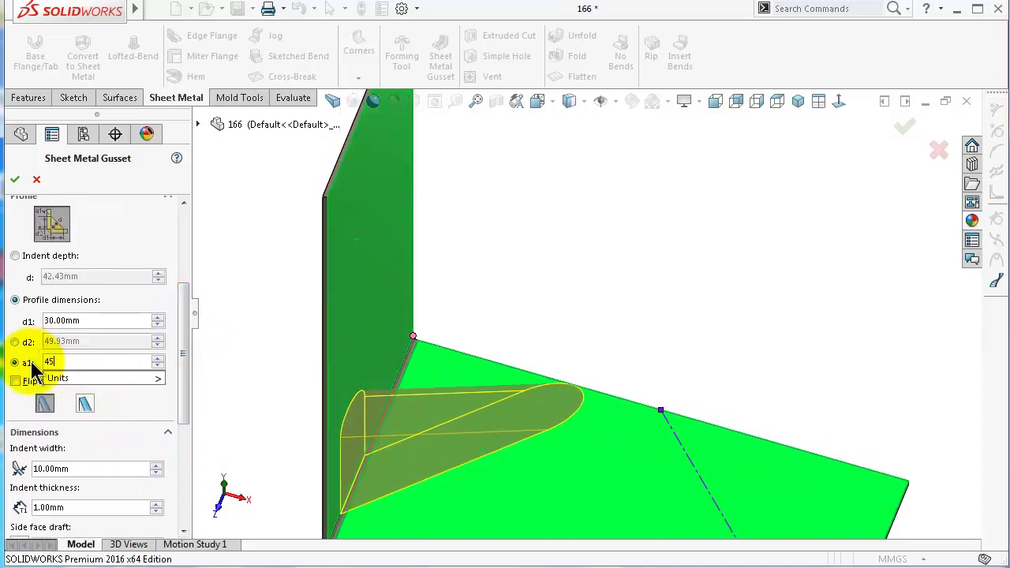
pyautogui.write('45')
pyautogui.press('Return')
pyautogui.doubleClick(95, 320)
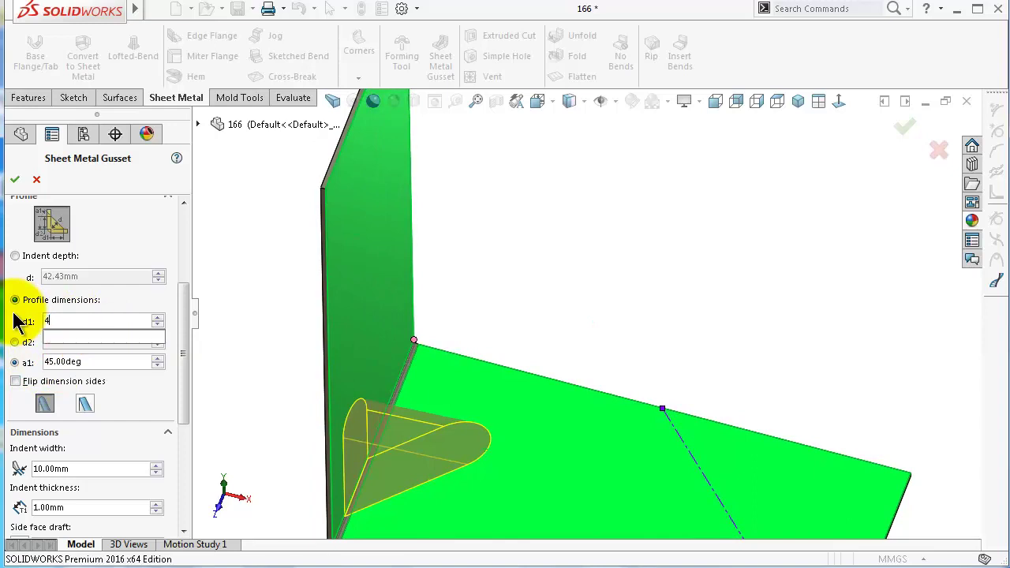
pyautogui.write('40')
pyautogui.press('Return')
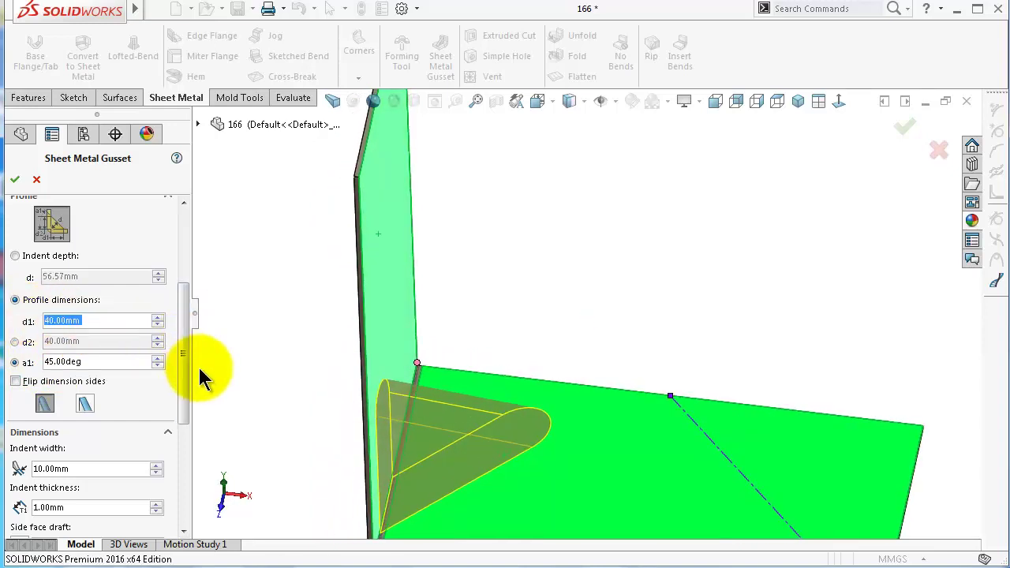
pyautogui.click(17, 175)
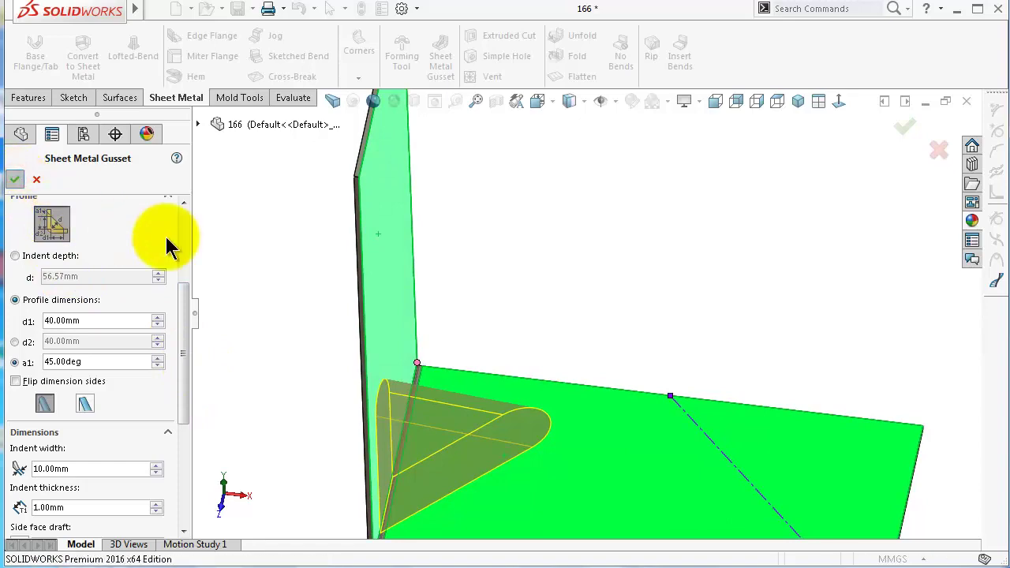
# - Edit the new angled gusset and replace its reference point with the sketched point near the flange's front edge
pyautogui.moveTo(569, 426); pyautogui.dragTo(781, 433, button='middle')
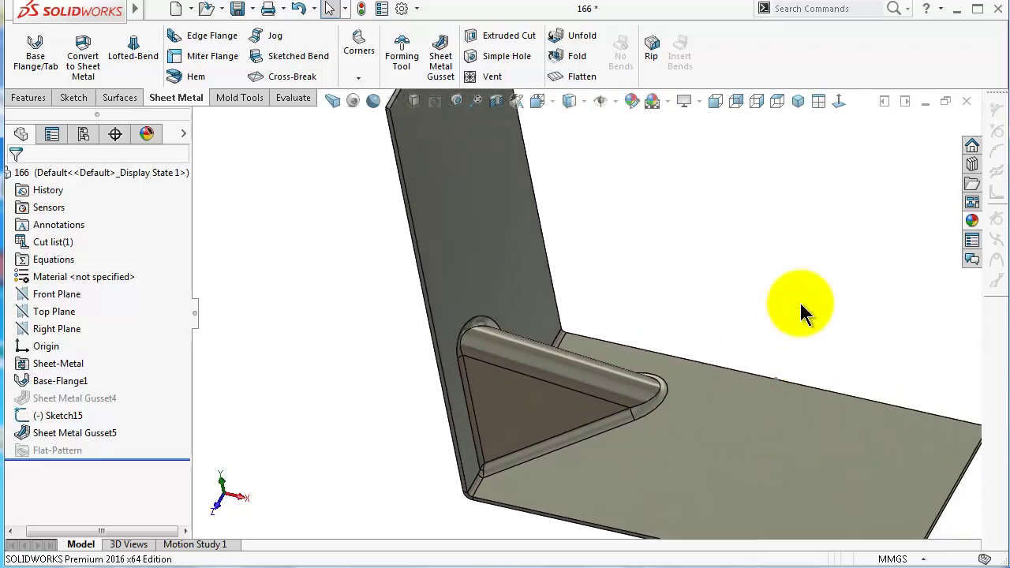
pyautogui.moveTo(730, 354); pyautogui.dragTo(719, 356, button='middle')
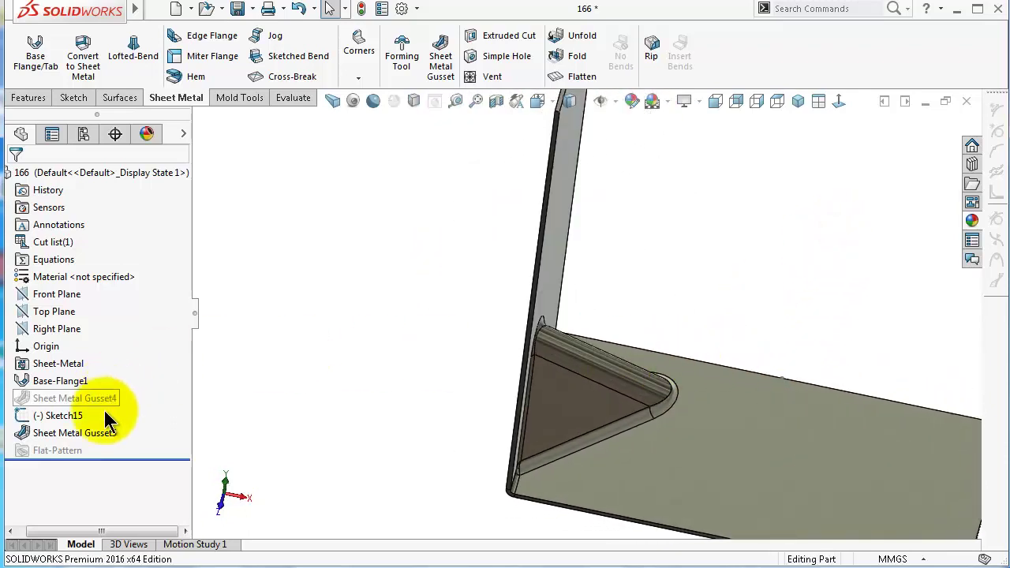
pyautogui.click(77, 430)
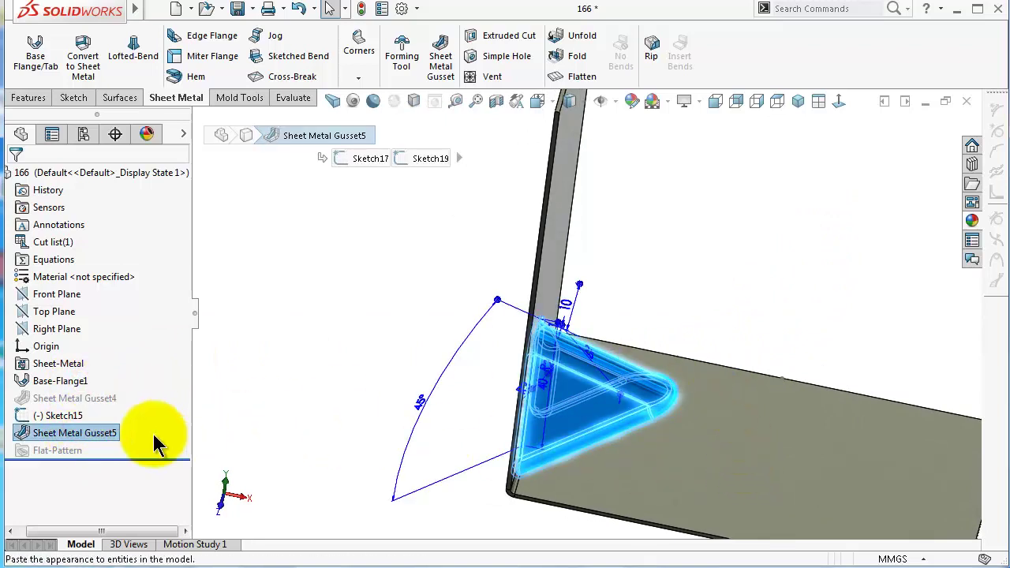
pyautogui.click(73, 434)
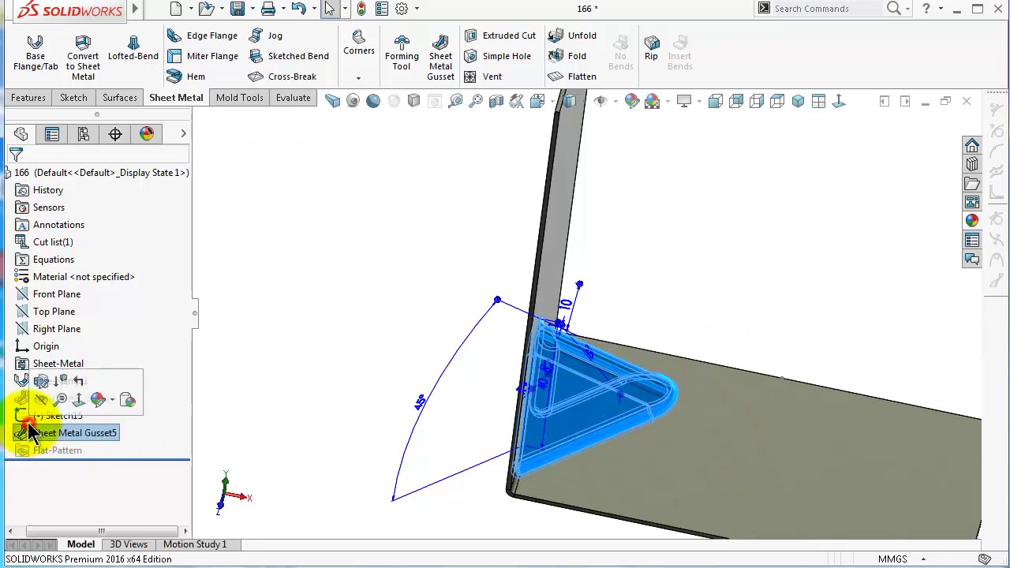
pyautogui.click(41, 381)
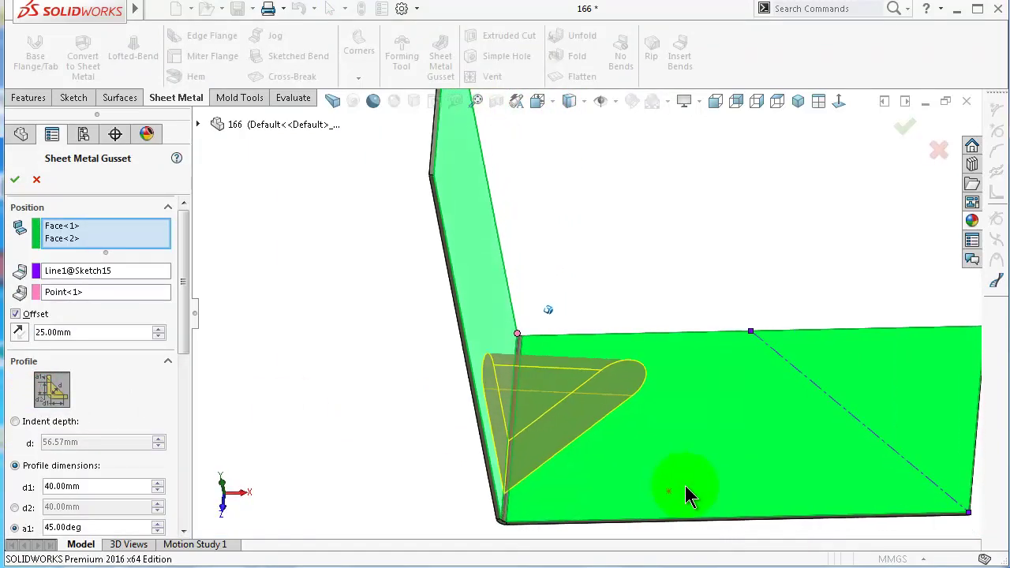
pyautogui.click(70, 291)
pyautogui.click(670, 491)
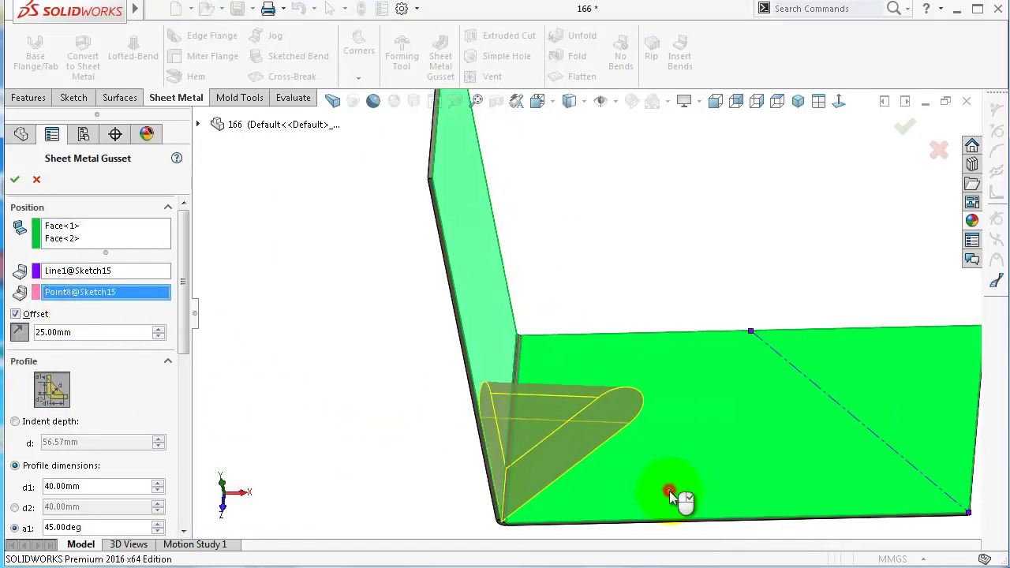
pyautogui.moveTo(675, 495)
pyautogui.mouseDown(button='middle')
pyautogui.moveTo(640, 513)
pyautogui.moveTo(624, 501)
pyautogui.mouseUp(button='middle')
pyautogui.moveTo(557, 477); pyautogui.dragTo(632, 525, button='middle')
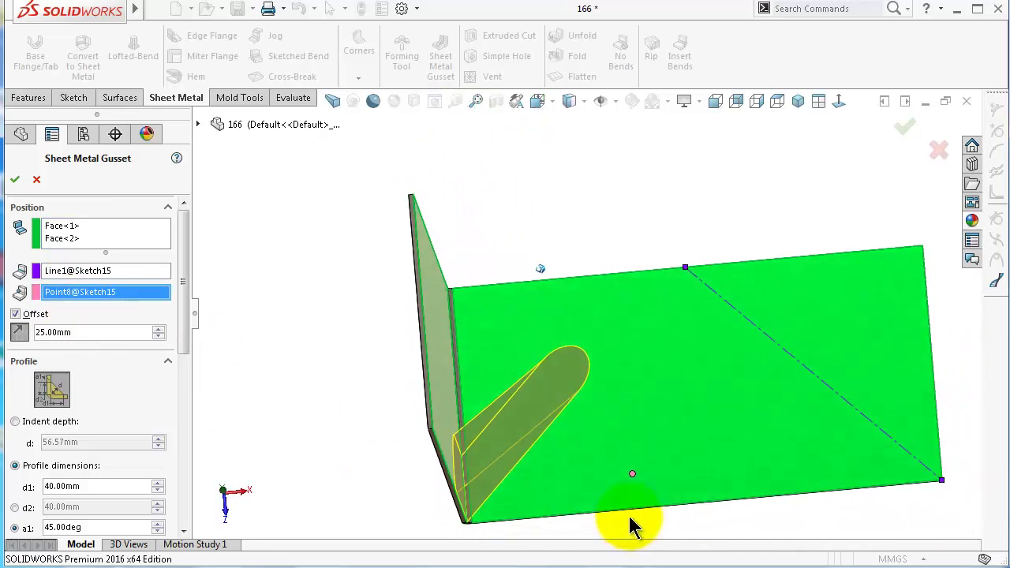
# - Set the angled gusset's offset from its sketched reference point to 30 mm and accept the edit
pyautogui.click(161, 328)
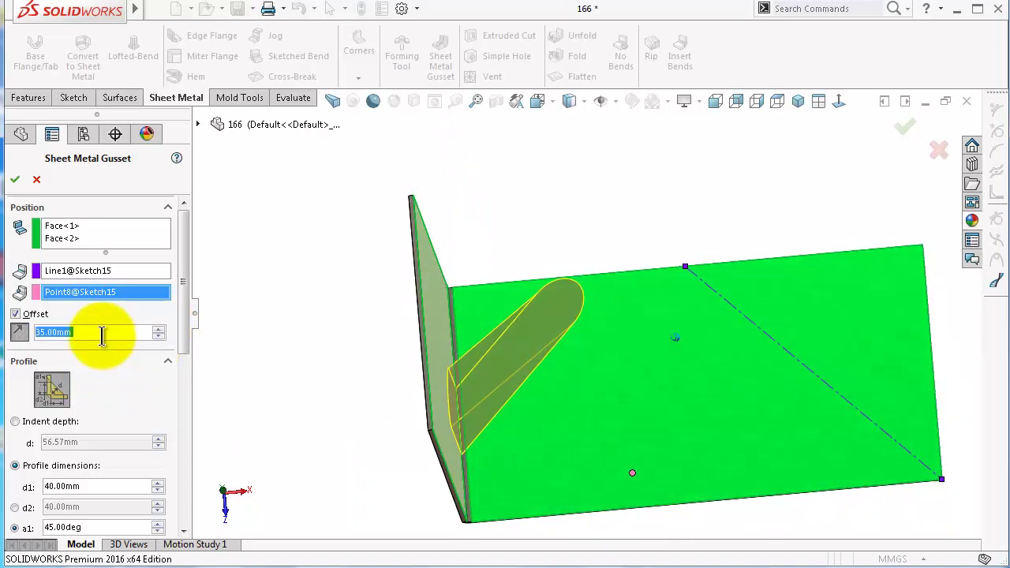
pyautogui.moveTo(98, 335); pyautogui.dragTo(31, 337)
pyautogui.moveTo(508, 449); pyautogui.dragTo(460, 433, button='middle')
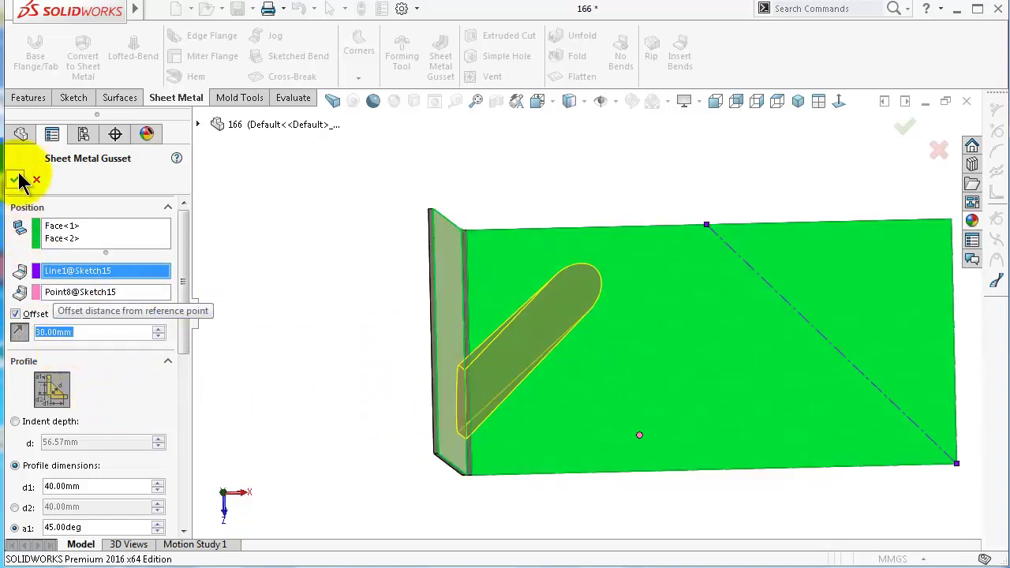
pyautogui.moveTo(395, 284); pyautogui.dragTo(418, 305, button='middle')
pyautogui.click(15, 179)
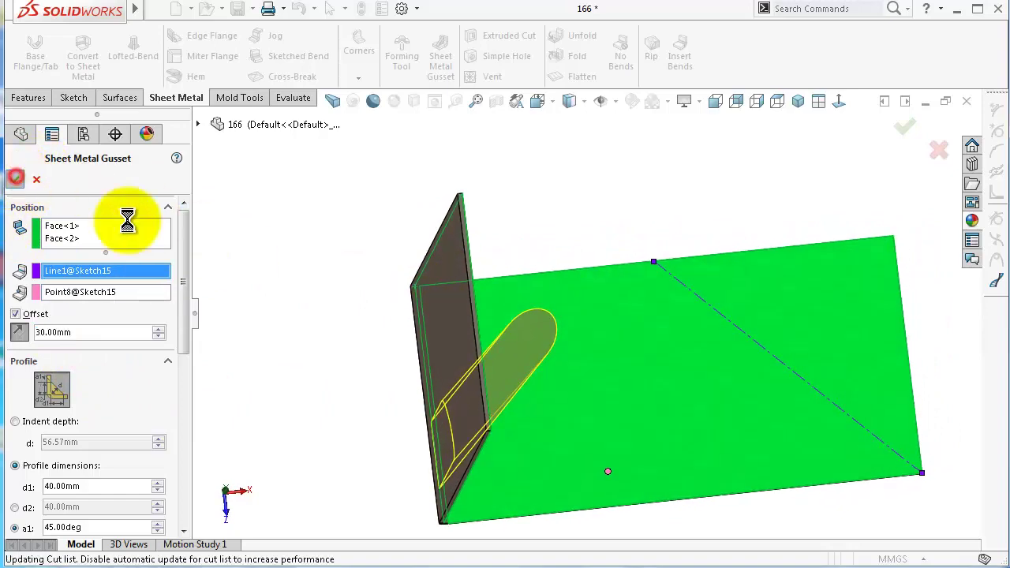
# - Examine the repositioned angled gusset from the inside and outside of the bracket
pyautogui.moveTo(620, 379); pyautogui.dragTo(624, 377, button='middle')
pyautogui.press('Left')
pyautogui.press('Left')
pyautogui.press('Left')
pyautogui.press('Left')
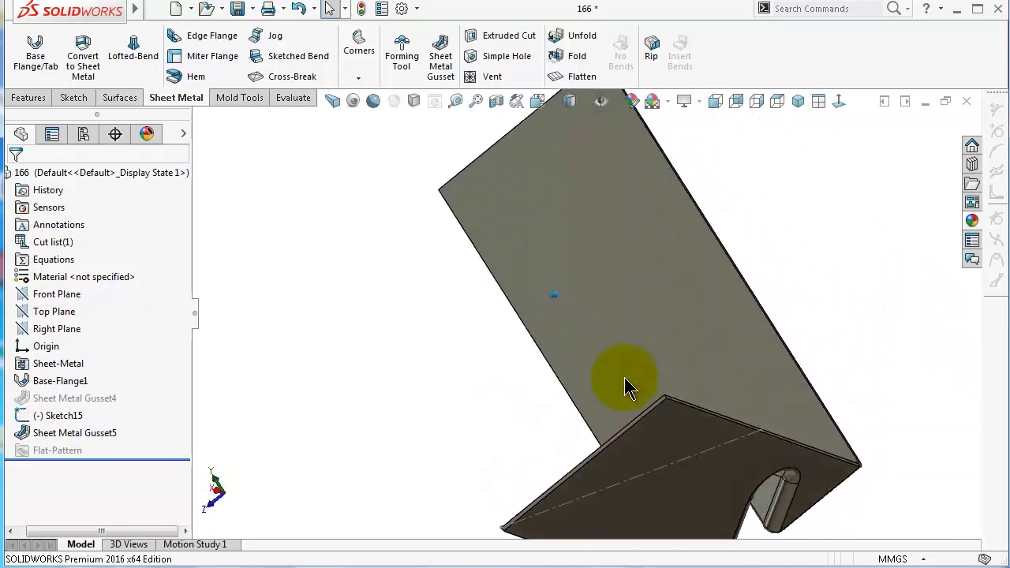
pyautogui.press('Left')
pyautogui.press('Left')
pyautogui.press('Left')
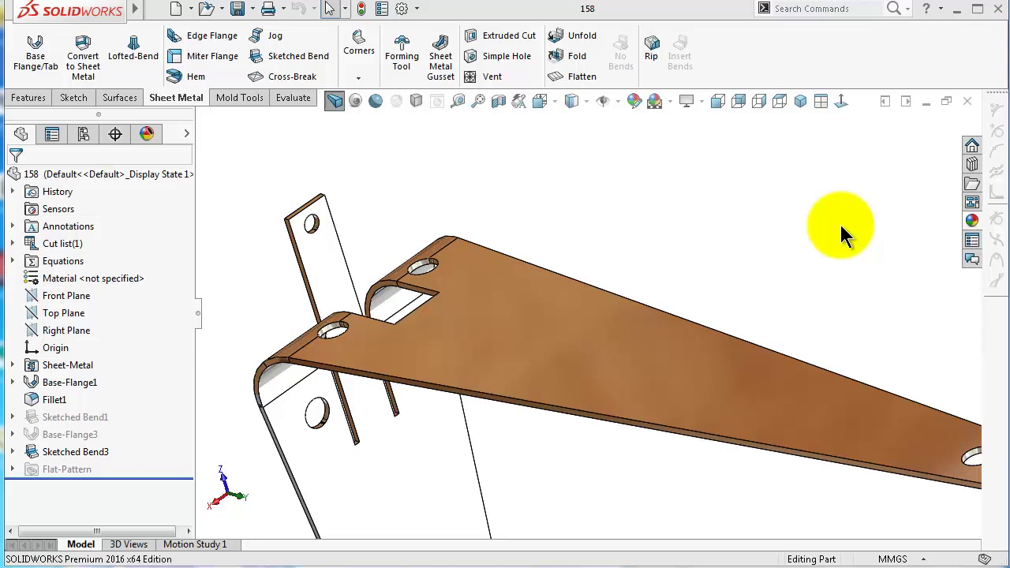
# - Open the base flange's Sketch1 in part 158 for editing, viewed normal to its plane
pyautogui.moveTo(840, 222); pyautogui.dragTo(502, 234, button='middle')
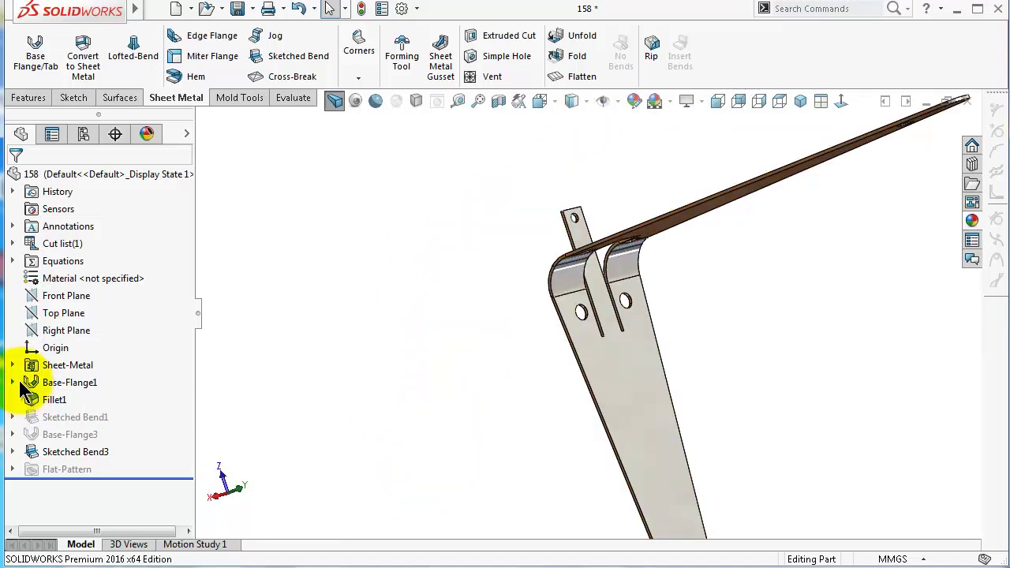
pyautogui.click(13, 382)
pyautogui.click(76, 400)
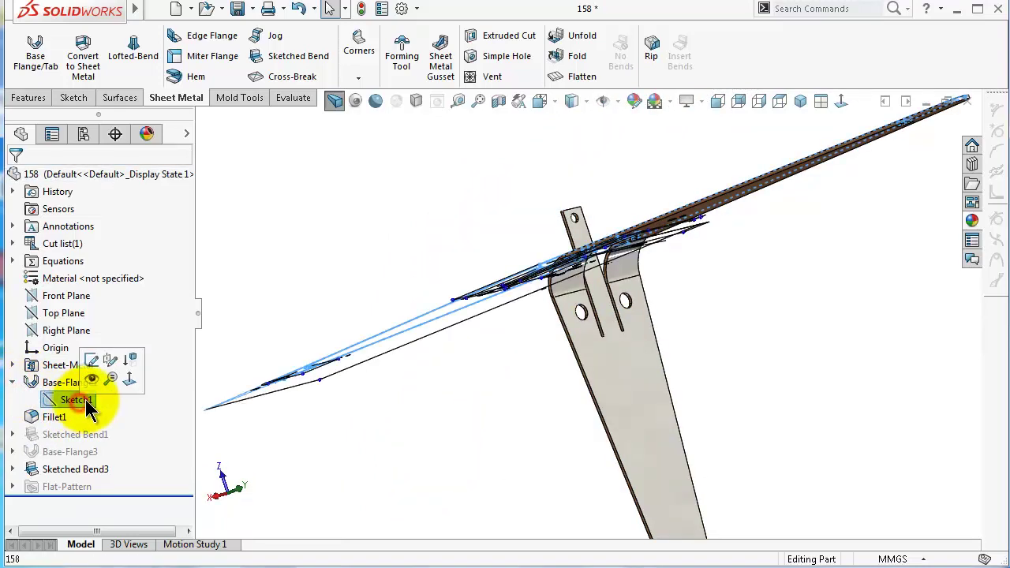
pyautogui.click(93, 362)
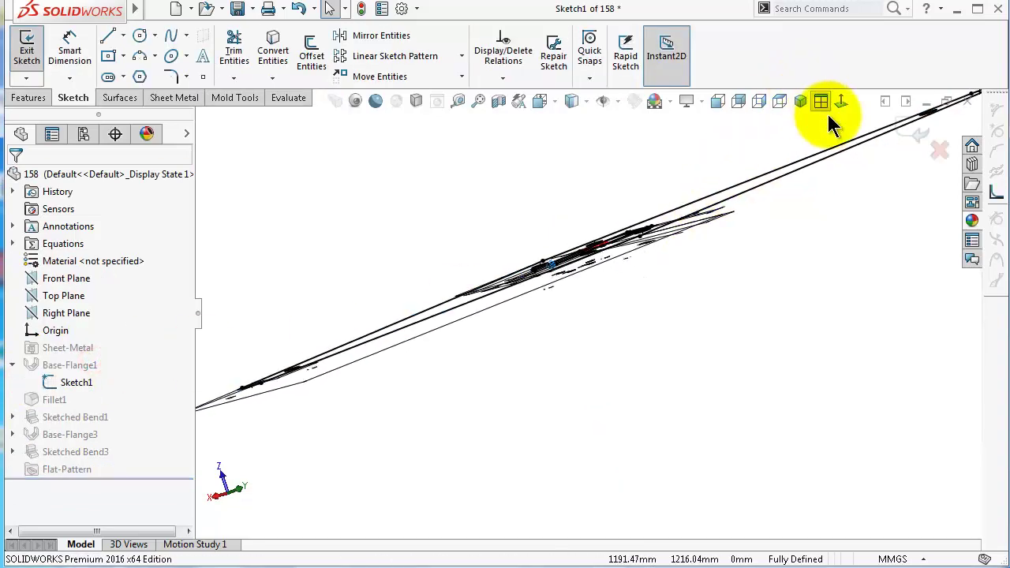
pyautogui.click(842, 101)
pyautogui.scroll(5, 571, 287)
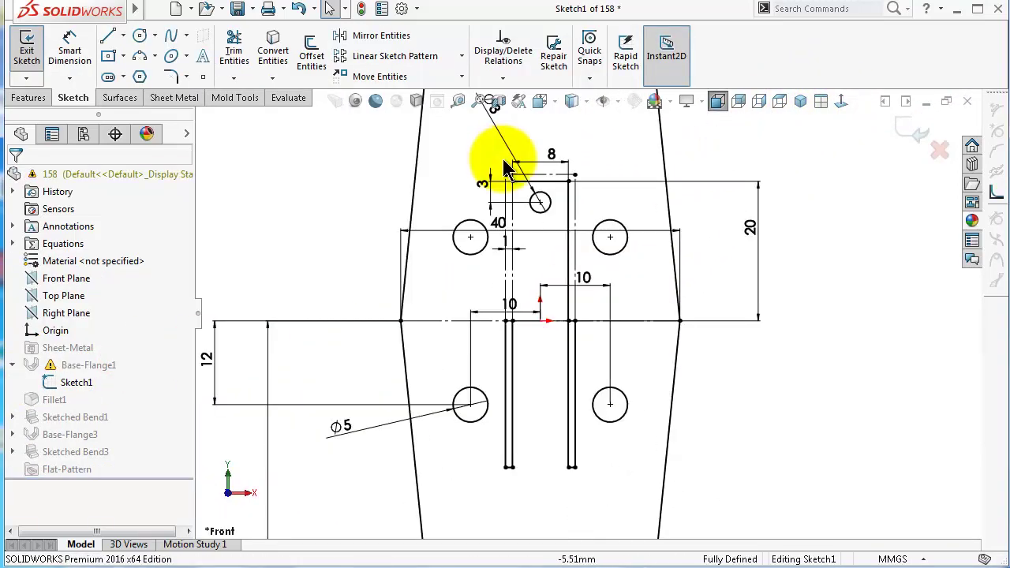
# - Delete the central tab outline with its two narrow slots and small hole from the sketch, and rebuild the part
pyautogui.moveTo(502, 161)
pyautogui.mouseDown()
pyautogui.moveTo(541, 266)
pyautogui.moveTo(587, 509)
pyautogui.mouseUp()
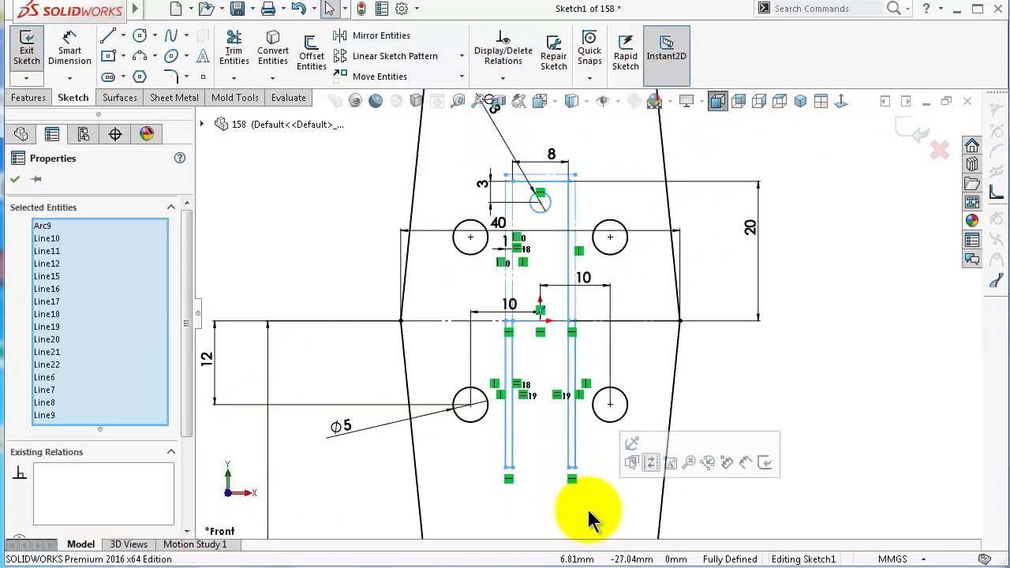
pyautogui.press('Delete')
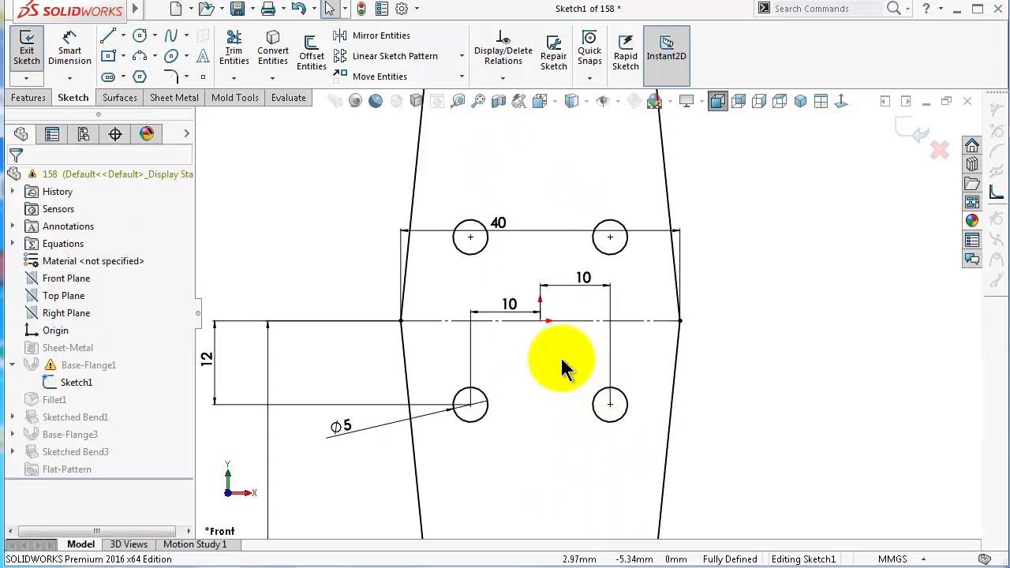
pyautogui.press('Left')
pyautogui.press('Left')
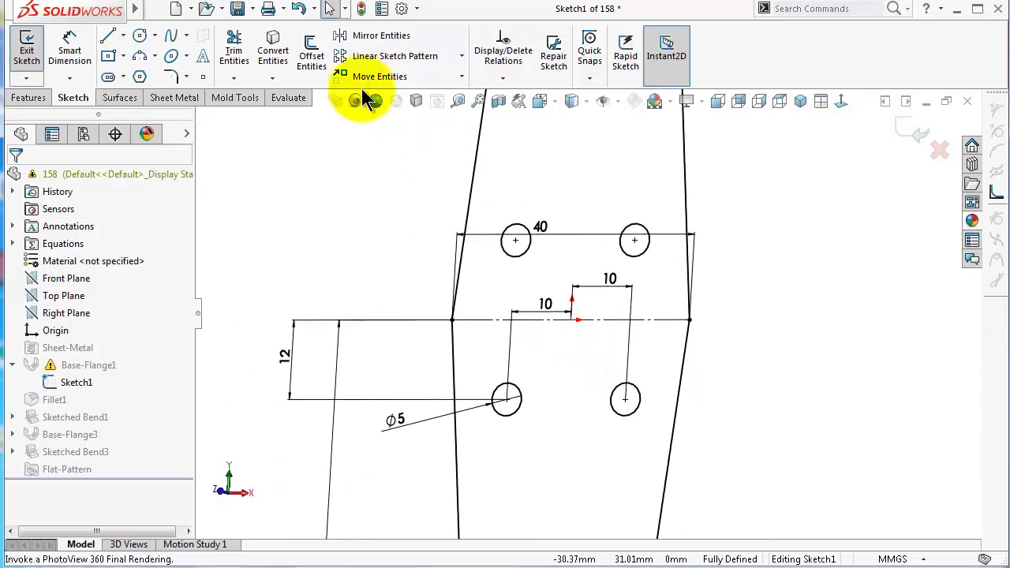
pyautogui.click(363, 10)
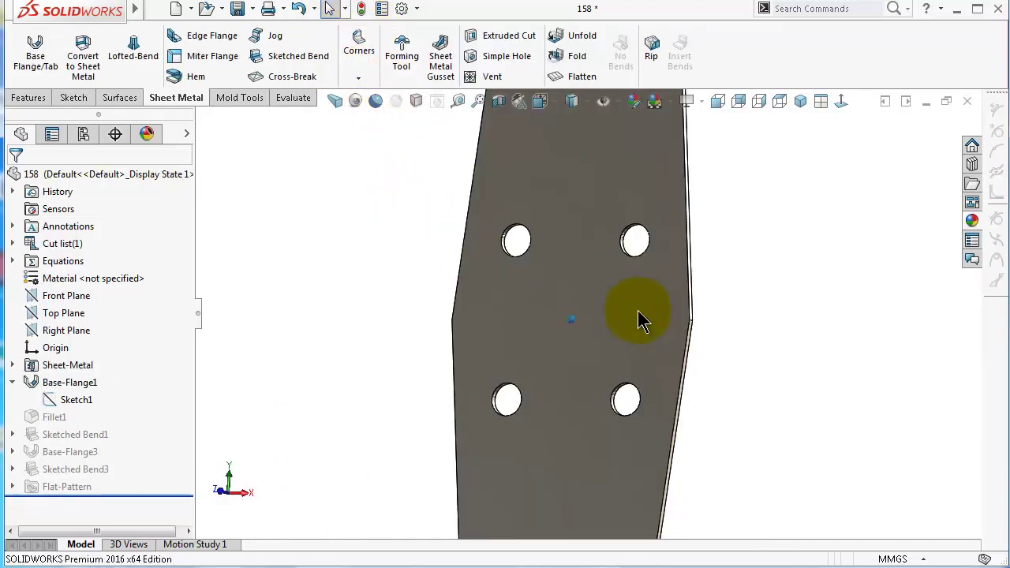
# - Restore the Fillet1 and Sketched Bend1 features on the flat blank
pyautogui.scroll(3, 638, 311)
pyautogui.moveTo(638, 311)
pyautogui.mouseDown(button='middle')
pyautogui.moveTo(759, 267)
pyautogui.moveTo(734, 292)
pyautogui.mouseUp(button='middle')
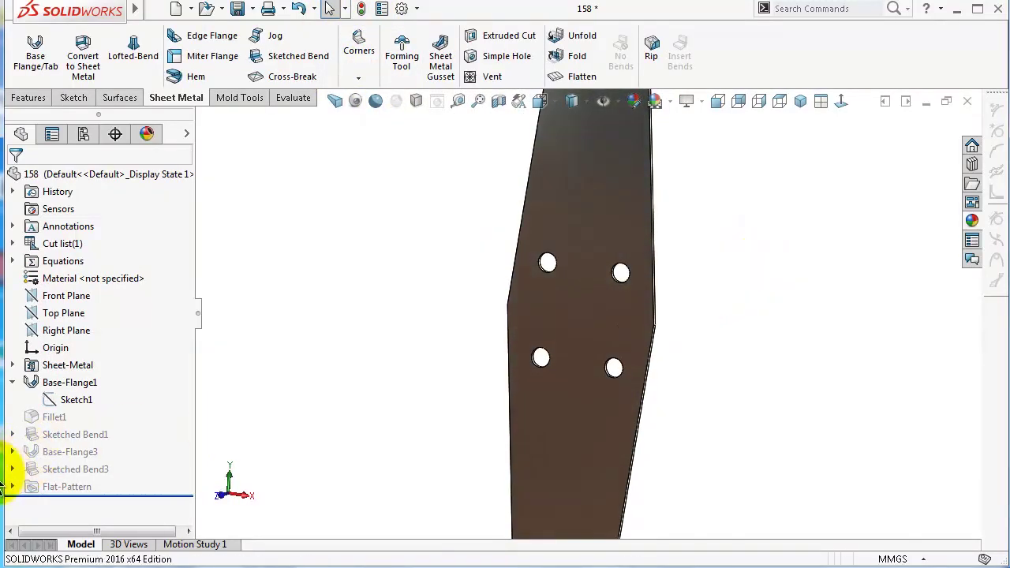
pyautogui.click(67, 437)
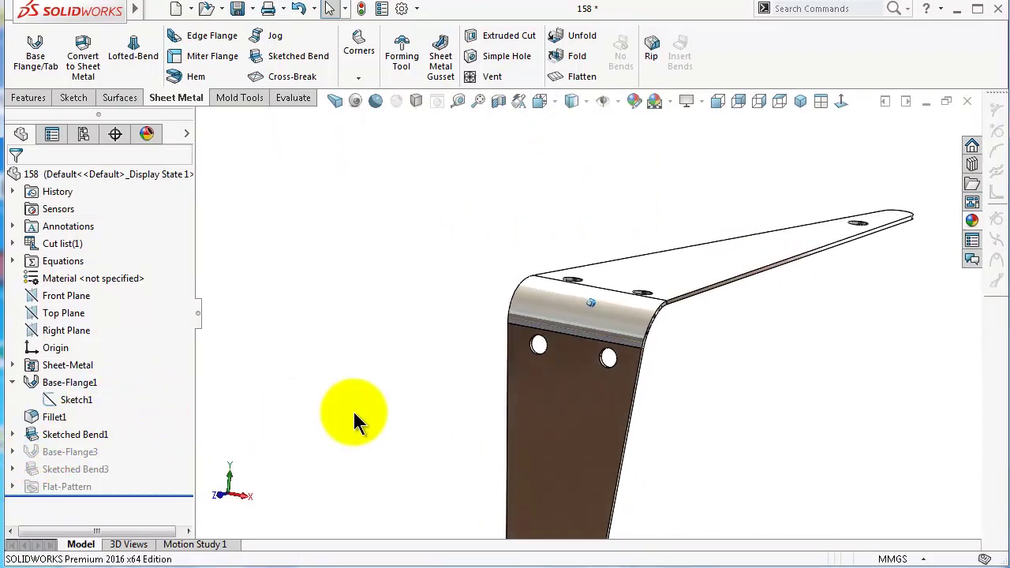
# - Examine the bent bracket from several sides, including the bend region and the inner faces of both flanges
pyautogui.press('Down')
pyautogui.press('Down')
pyautogui.press('Down')
pyautogui.press('Down')
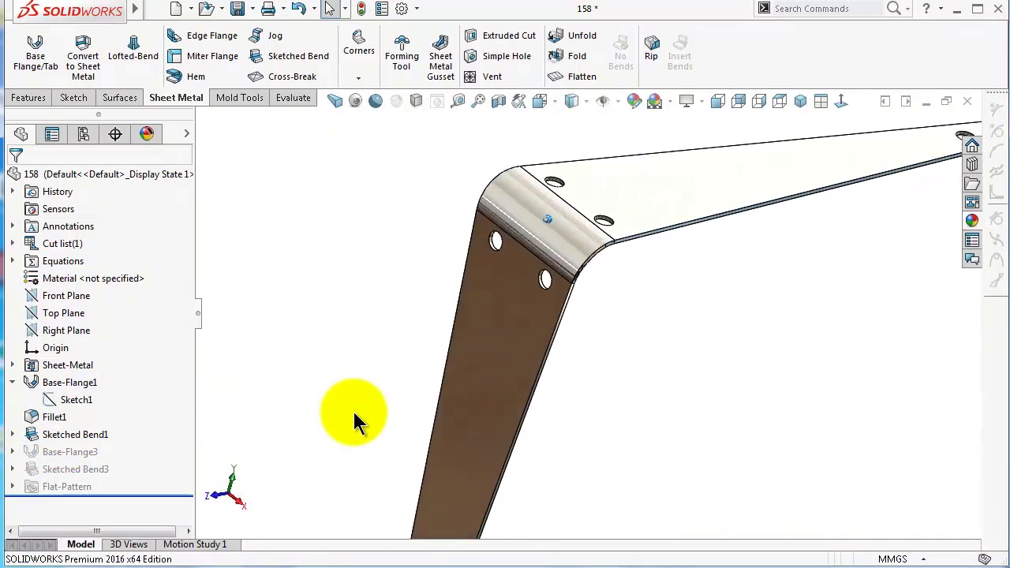
pyautogui.press('Up')
pyautogui.press('Up')
pyautogui.press('Up')
pyautogui.press('Up')
pyautogui.press('Up')
pyautogui.press('Up')
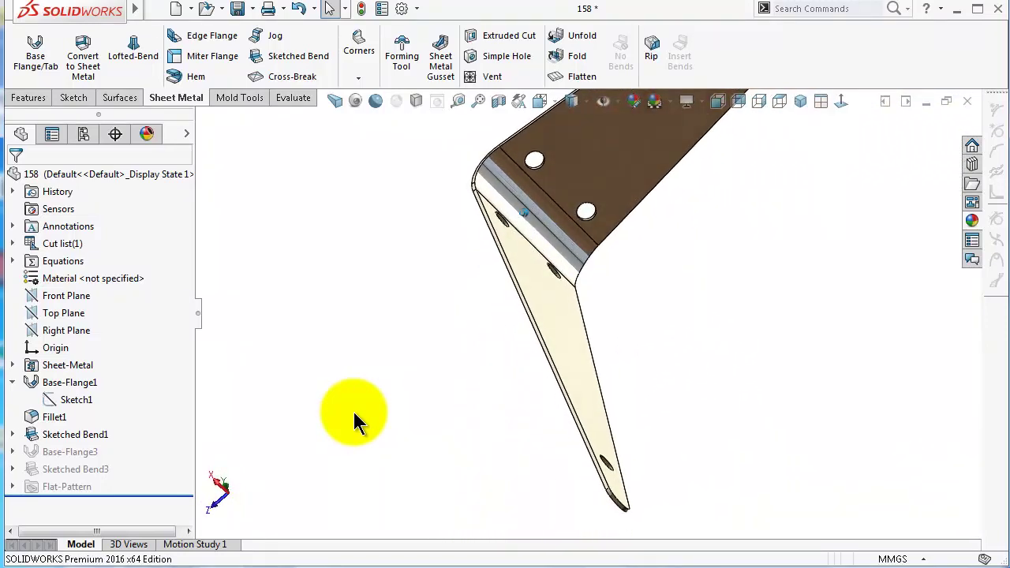
pyautogui.press('Down')
pyautogui.press('Down')
pyautogui.press('Down')
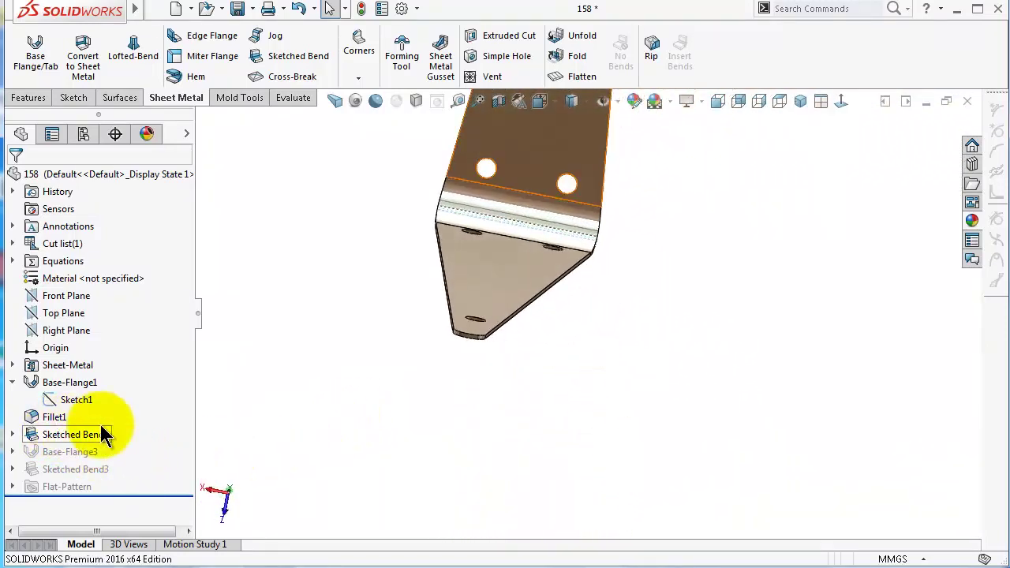
pyautogui.press('Down')
pyautogui.press('Down')
pyautogui.press('Down')
pyautogui.press('Down')
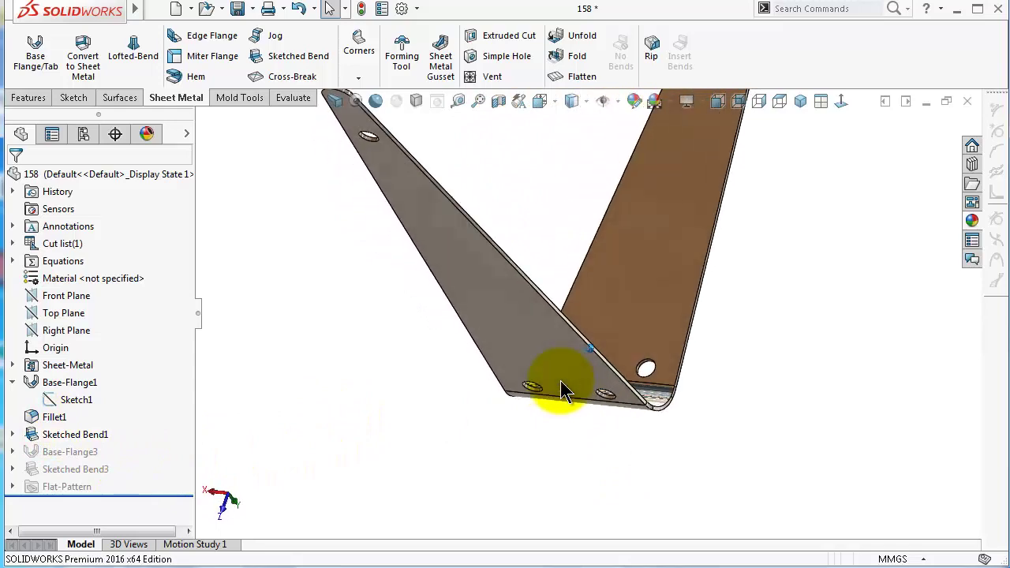
pyautogui.press('Down')
pyautogui.press('Down')
pyautogui.press('Down')
pyautogui.press('Down')
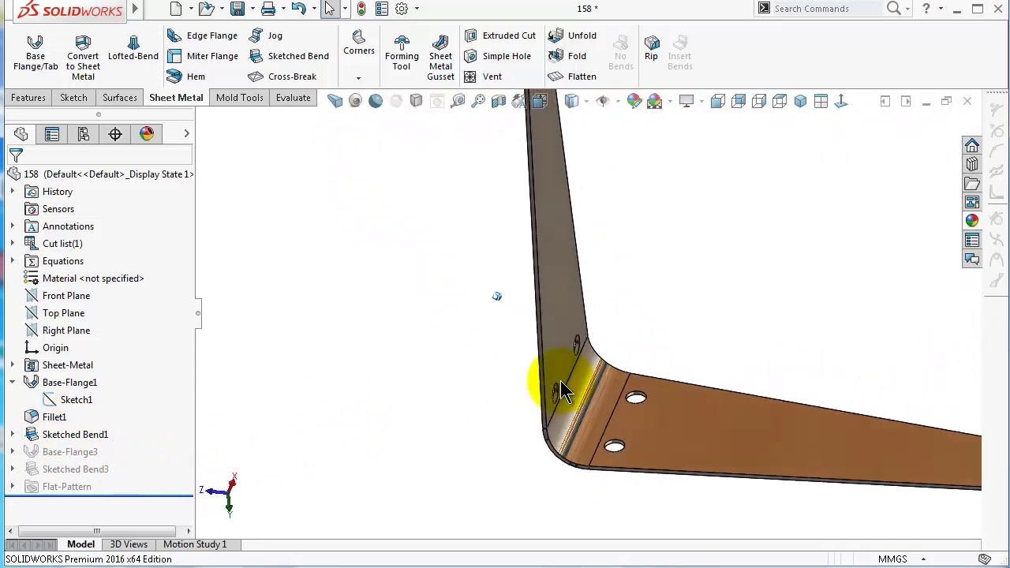
pyautogui.press('Down')
pyautogui.press('Down')
pyautogui.press('Down')
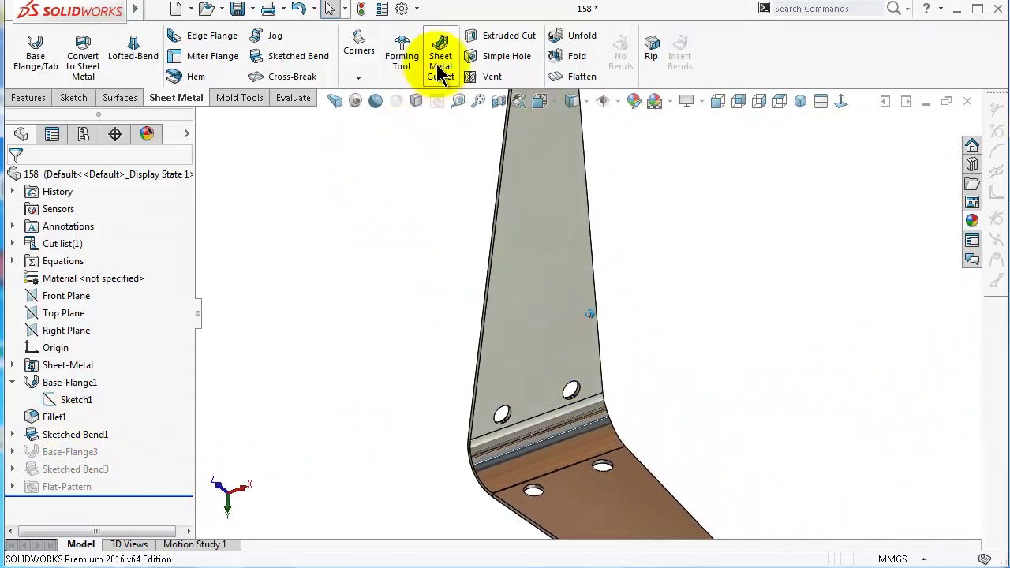
# - Start a Sheet Metal Gusset across the bend, using the inner faces of the two tapered flanges as supporting faces
pyautogui.click(442, 63)
pyautogui.press('Down')
pyautogui.press('Down')
pyautogui.press('Down')
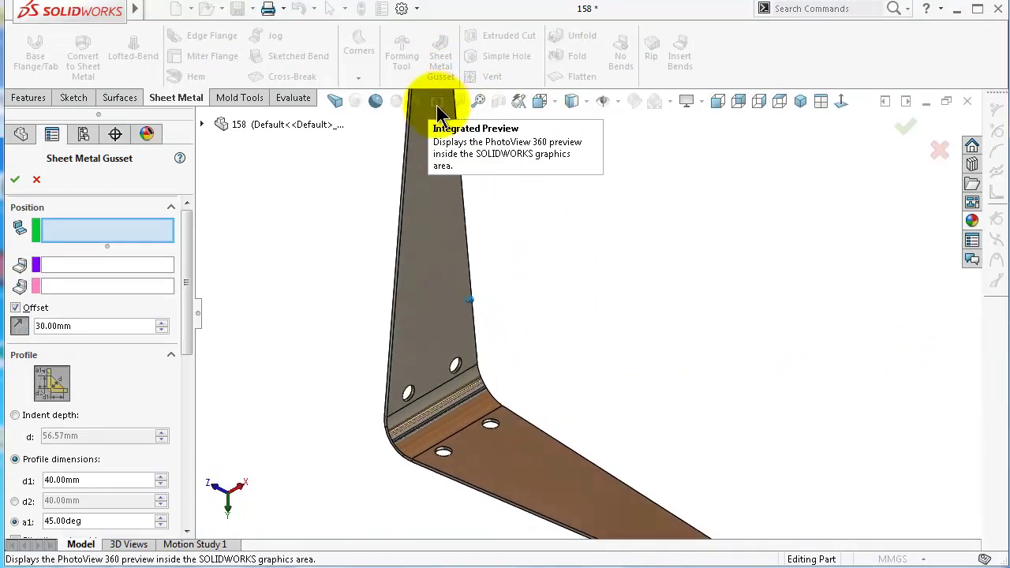
pyautogui.click(426, 304)
pyautogui.click(491, 466)
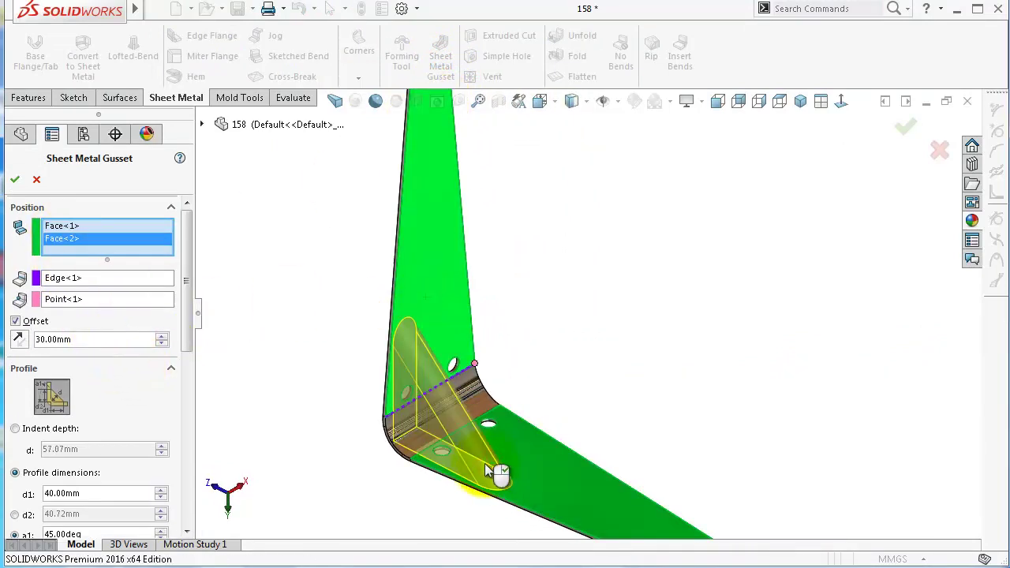
# - Set the gusset's indent width to 7.5 mm
pyautogui.moveTo(186, 312); pyautogui.dragTo(185, 446)
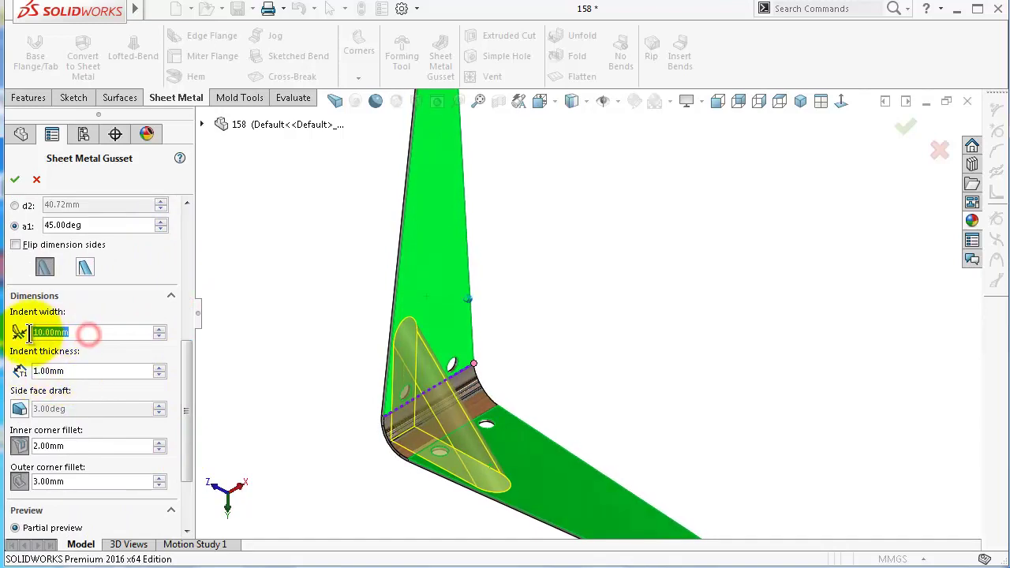
pyautogui.moveTo(269, 316); pyautogui.dragTo(270, 319, button='middle')
pyautogui.click(270, 320)
pyautogui.click(270, 322)
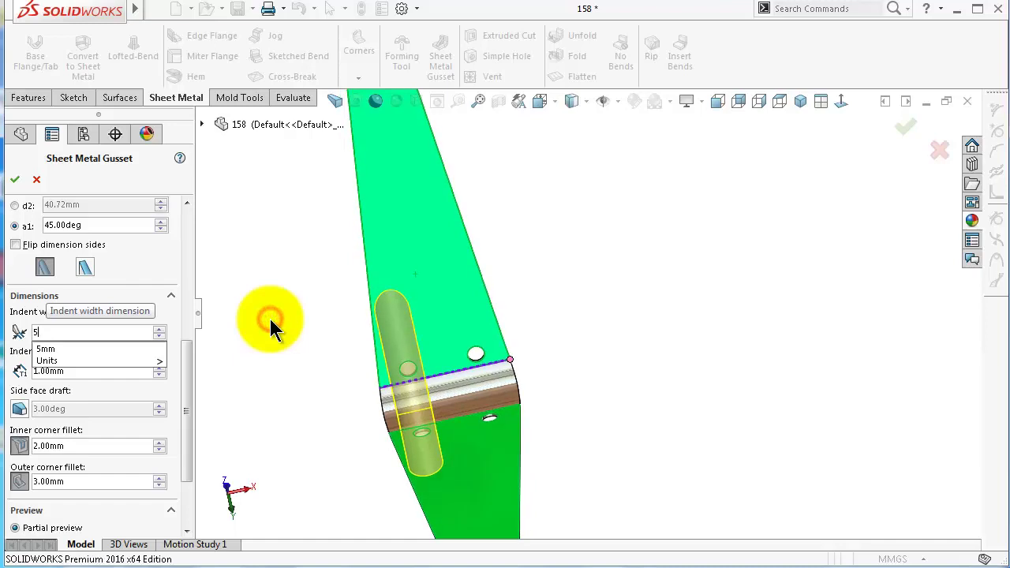
pyautogui.click(170, 307)
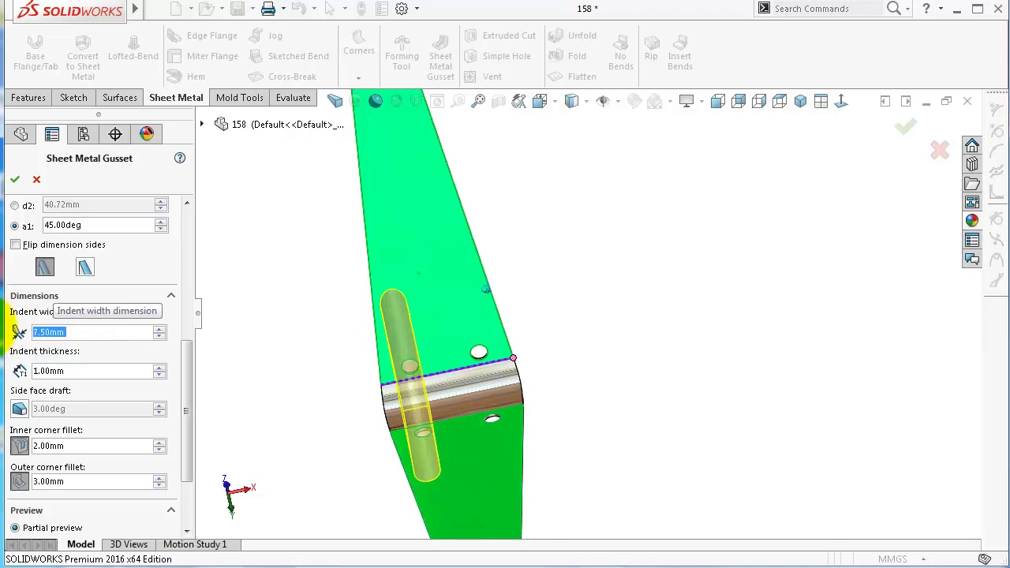
# - Enable a 3° side face draft on the gusset and set its profile length d1 to 50 mm
pyautogui.click(20, 412)
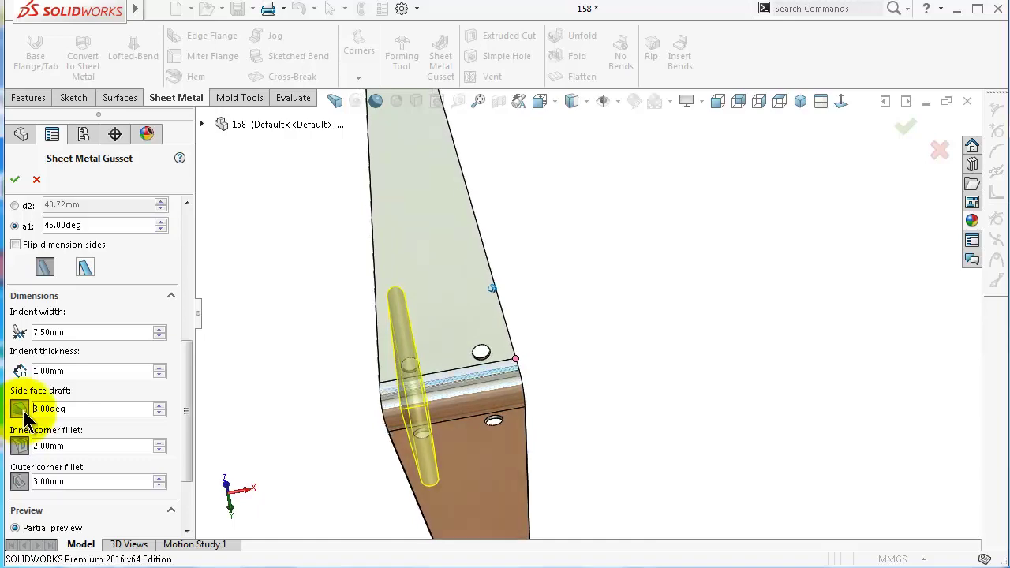
pyautogui.moveTo(450, 387); pyautogui.dragTo(585, 424, button='middle')
pyautogui.moveTo(187, 411); pyautogui.dragTo(124, 354)
pyautogui.click(114, 323)
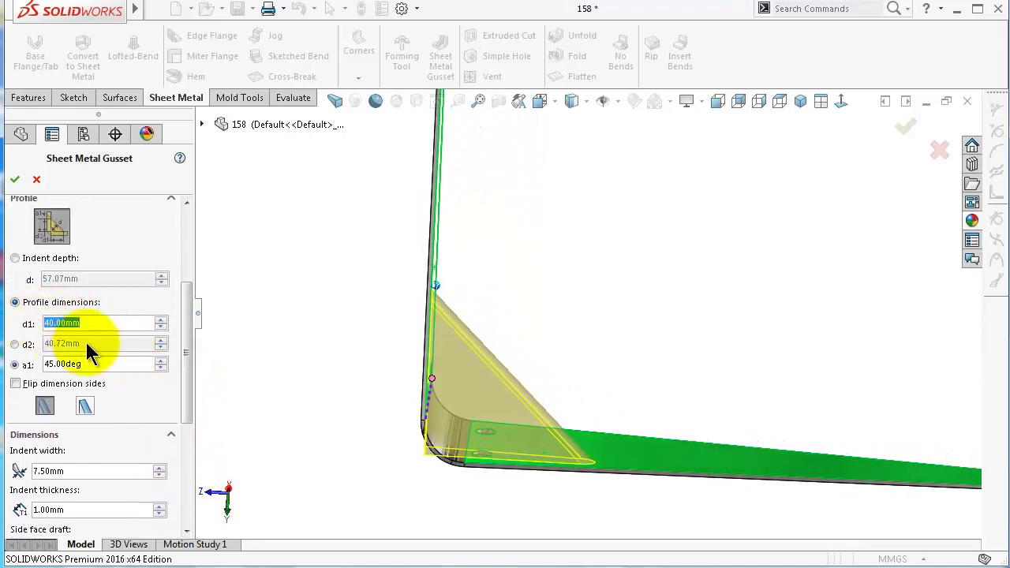
pyautogui.write('50')
pyautogui.press('Return')
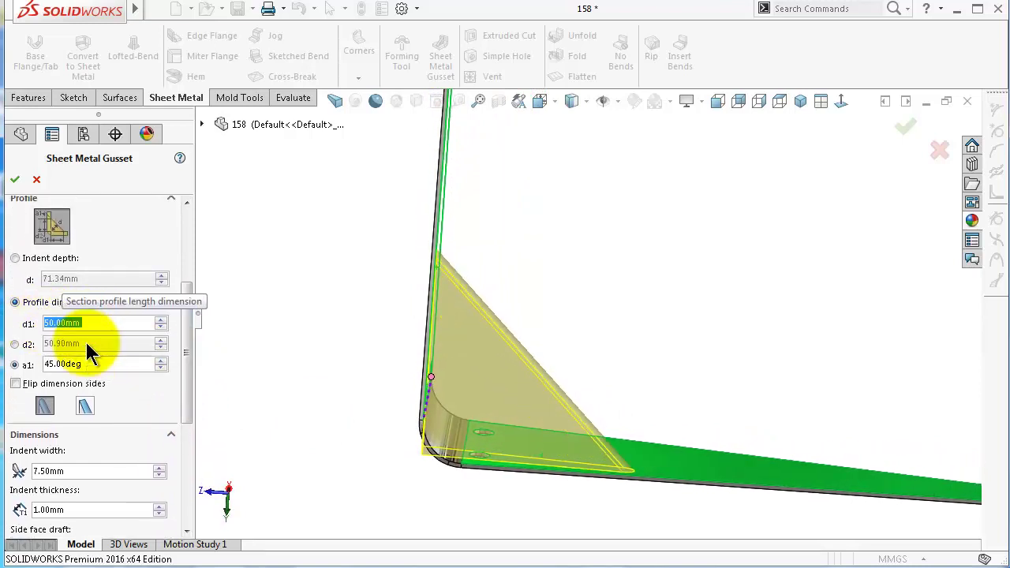
# - Set the gusset's indent width to 10 mm
pyautogui.moveTo(240, 344); pyautogui.dragTo(191, 363, button='middle')
pyautogui.moveTo(193, 371); pyautogui.dragTo(186, 450)
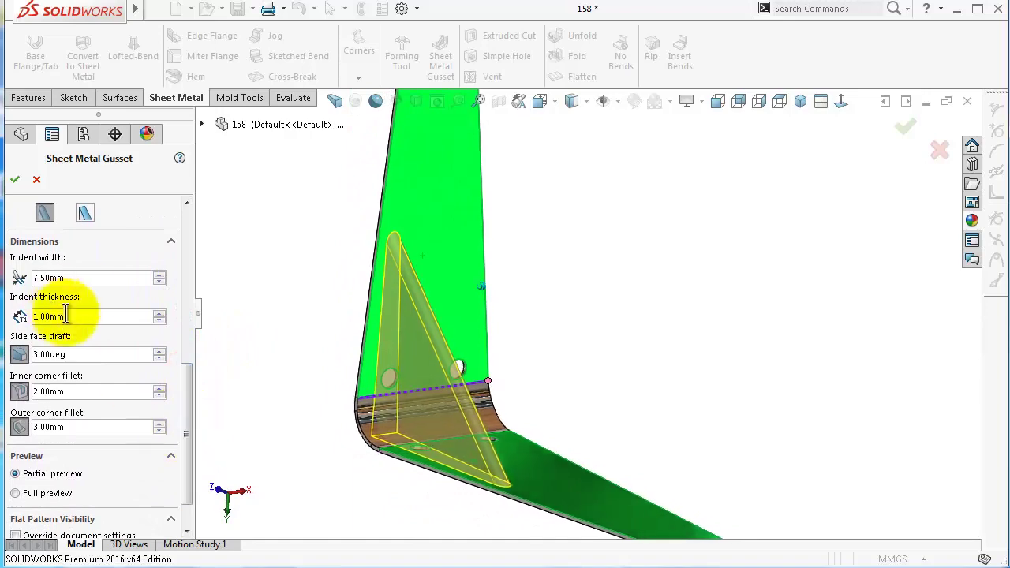
pyautogui.moveTo(79, 280); pyautogui.dragTo(19, 278)
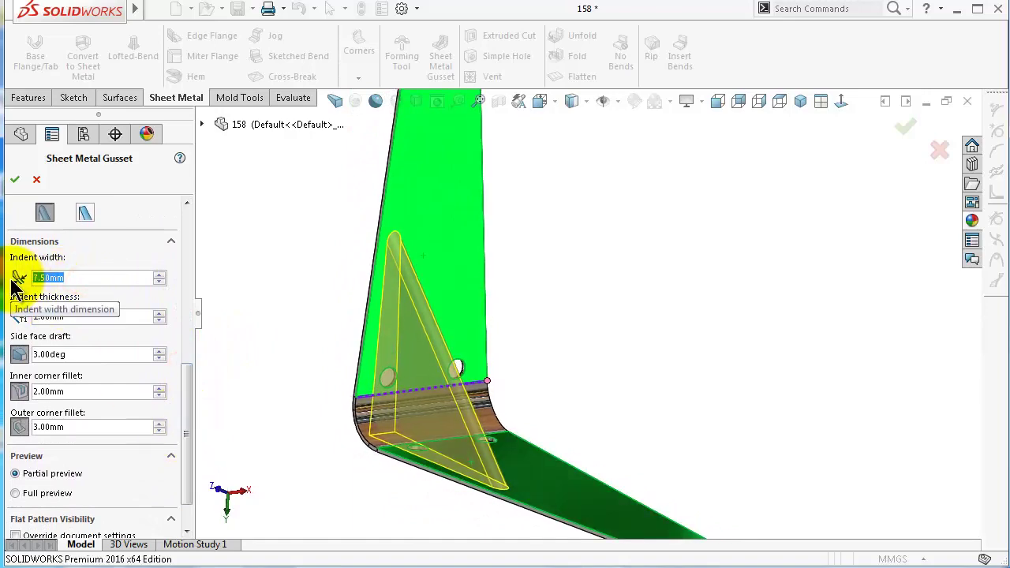
pyautogui.press('Return')
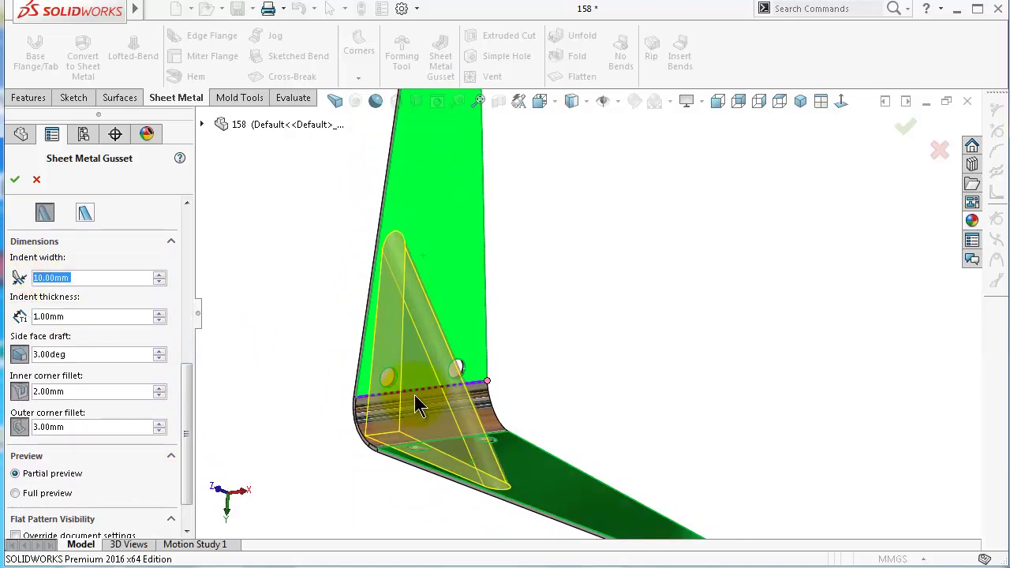
# - Set the gusset's offset from the reference point to 38.38/2 mm to centre it on the bend, and finish the gusset
pyautogui.moveTo(418, 407); pyautogui.dragTo(449, 418, button='middle')
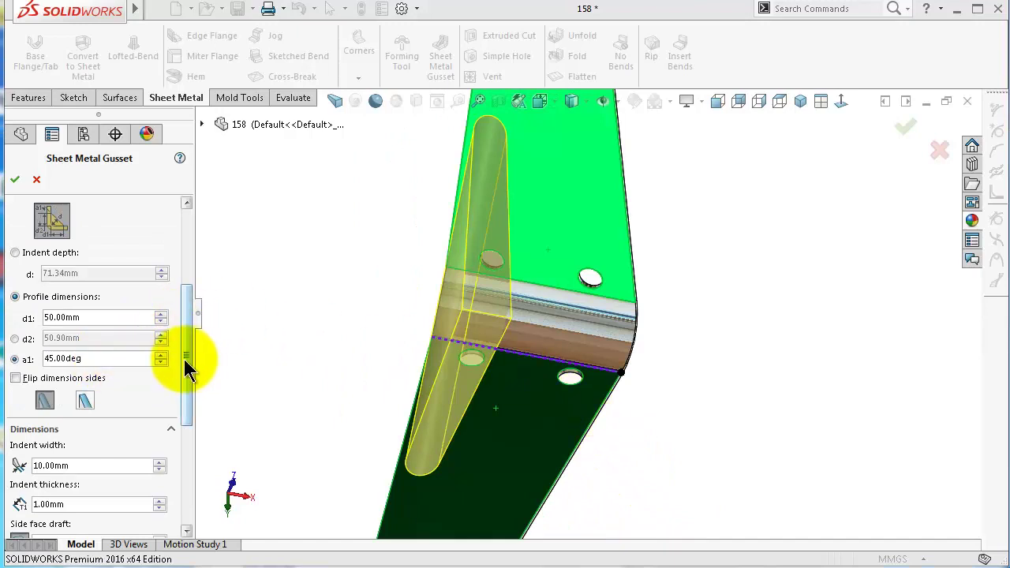
pyautogui.moveTo(188, 364); pyautogui.dragTo(185, 315)
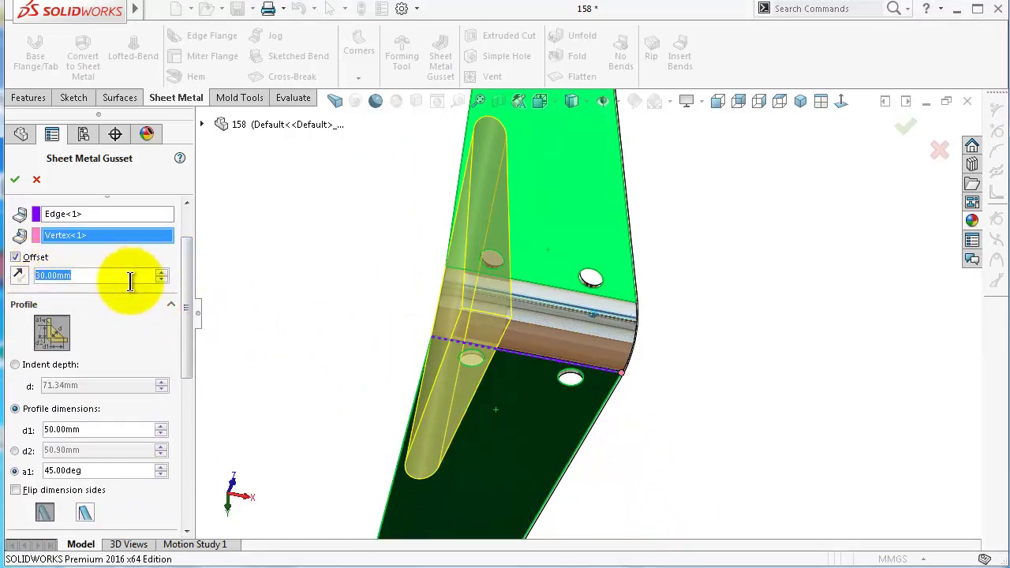
pyautogui.write('38.38')
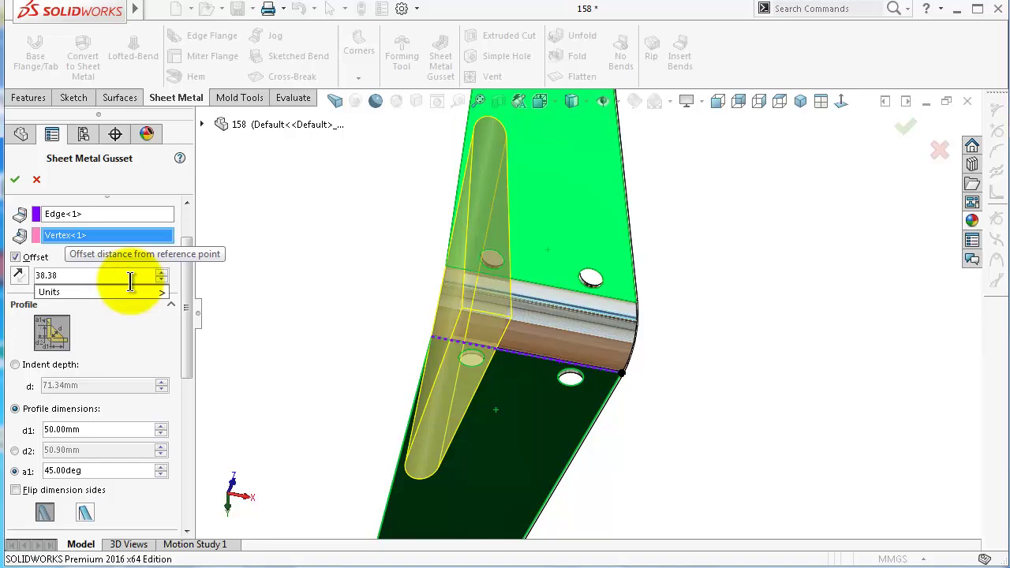
pyautogui.write('/2')
pyautogui.press('Return')
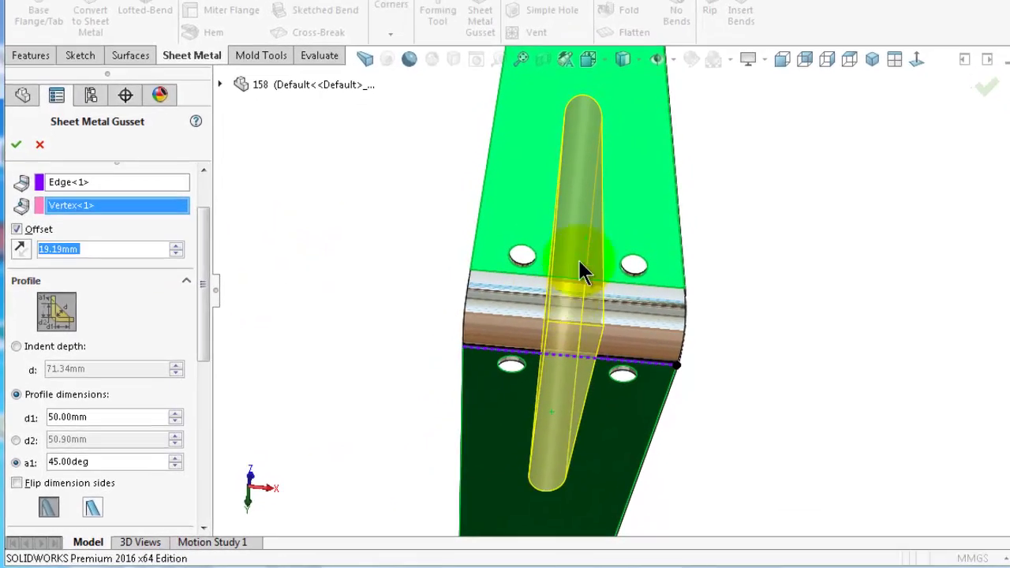
pyautogui.moveTo(673, 284); pyautogui.dragTo(538, 254, button='middle')
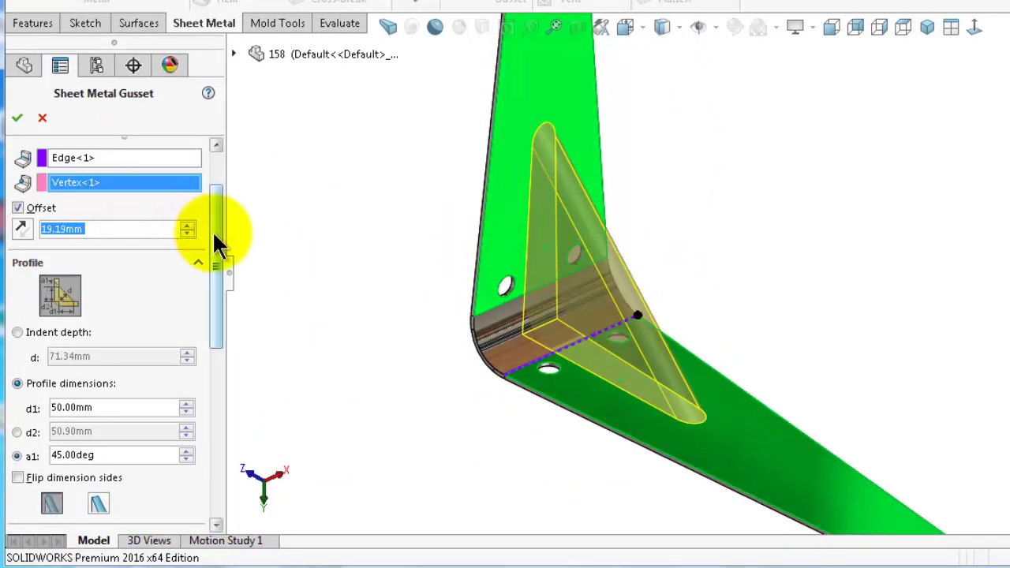
pyautogui.moveTo(214, 236); pyautogui.dragTo(221, 401)
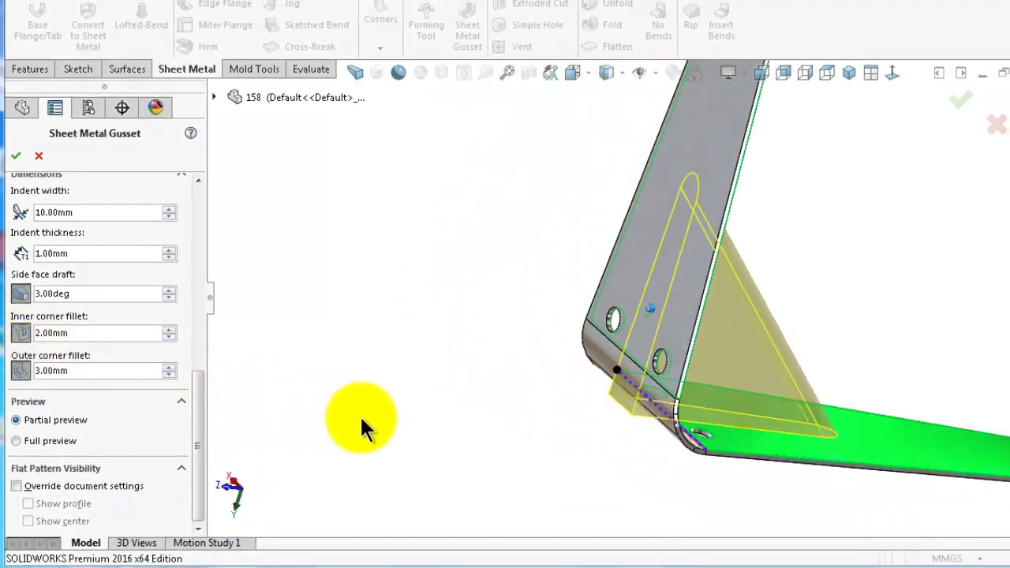
pyautogui.click(962, 99)
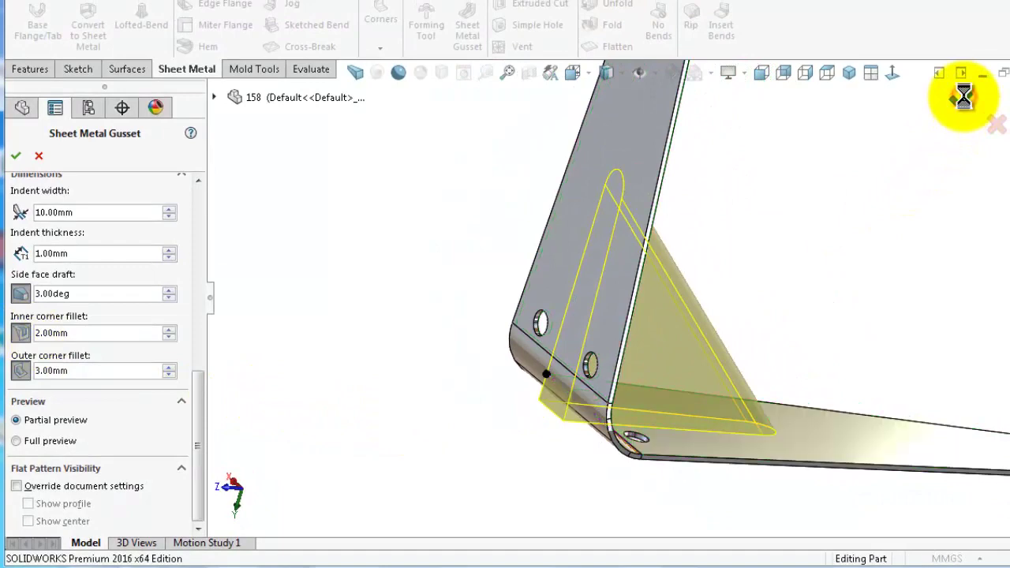
# - Inspect the gusset on the tapered bracket and switch from the shelf reference photo to the copper-coloured shelf bracket model
pyautogui.moveTo(934, 122)
pyautogui.mouseDown(button='middle')
pyautogui.moveTo(881, 181)
pyautogui.moveTo(632, 240)
pyautogui.moveTo(548, 206)
pyautogui.moveTo(474, 404)
pyautogui.moveTo(466, 393)
pyautogui.moveTo(511, 317)
pyautogui.moveTo(596, 455)
pyautogui.moveTo(576, 307)
pyautogui.moveTo(570, 338)
pyautogui.moveTo(563, 329)
pyautogui.moveTo(577, 340)
pyautogui.moveTo(738, 185)
pyautogui.mouseUp(button='middle')
pyautogui.scroll(3, 568, 316)
pyautogui.scroll(-2, 738, 197)
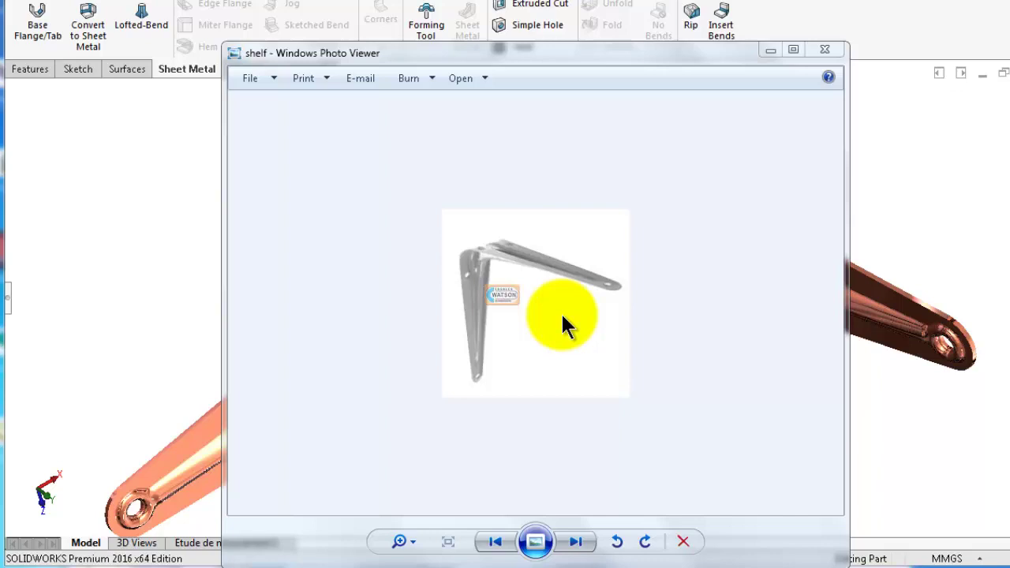
pyautogui.click(897, 151)
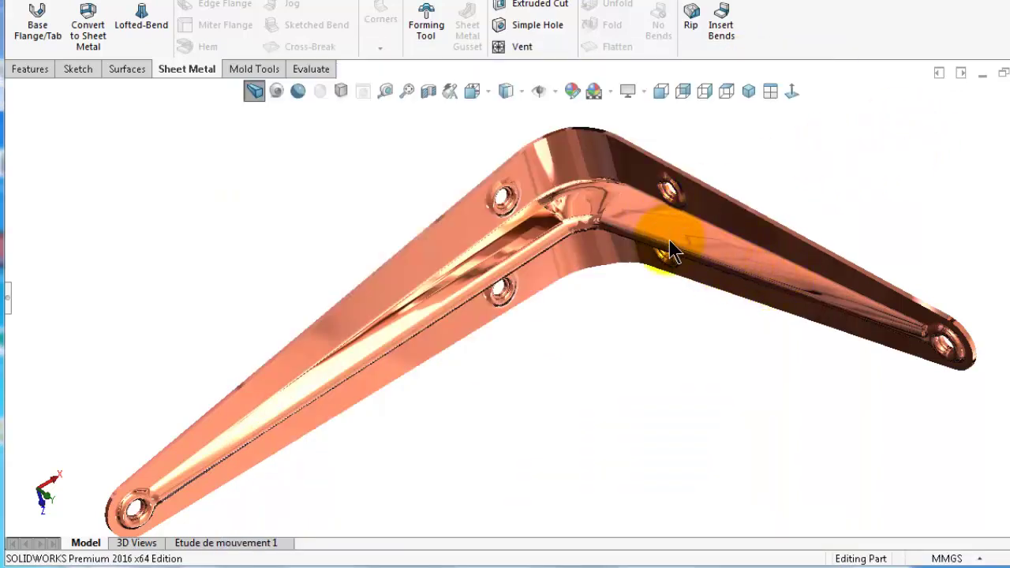